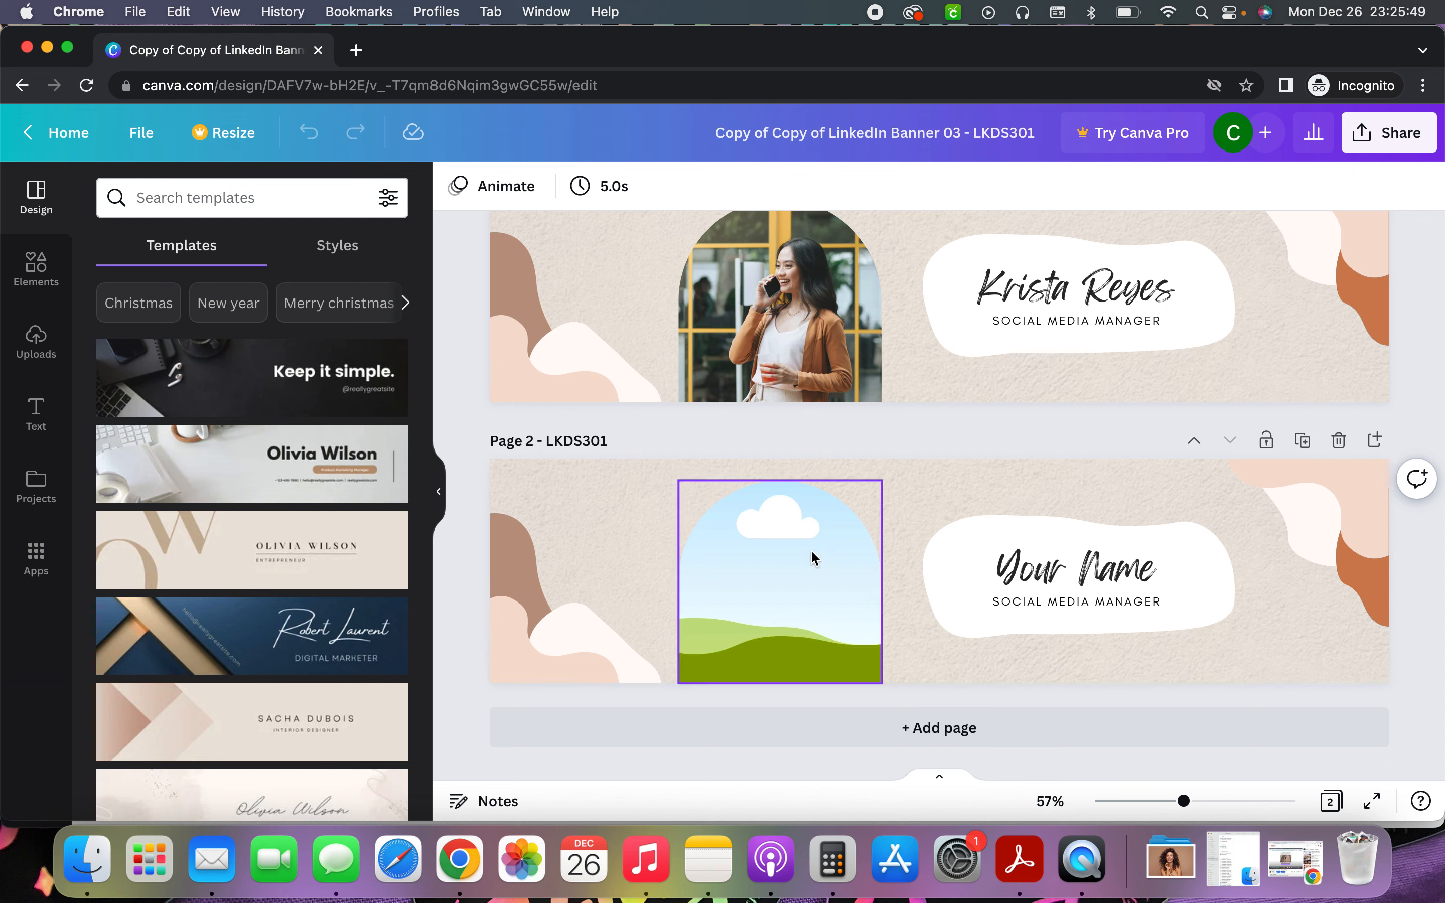
Open the Elements library beside the two-page LinkedIn banner design
left_click(43, 278)
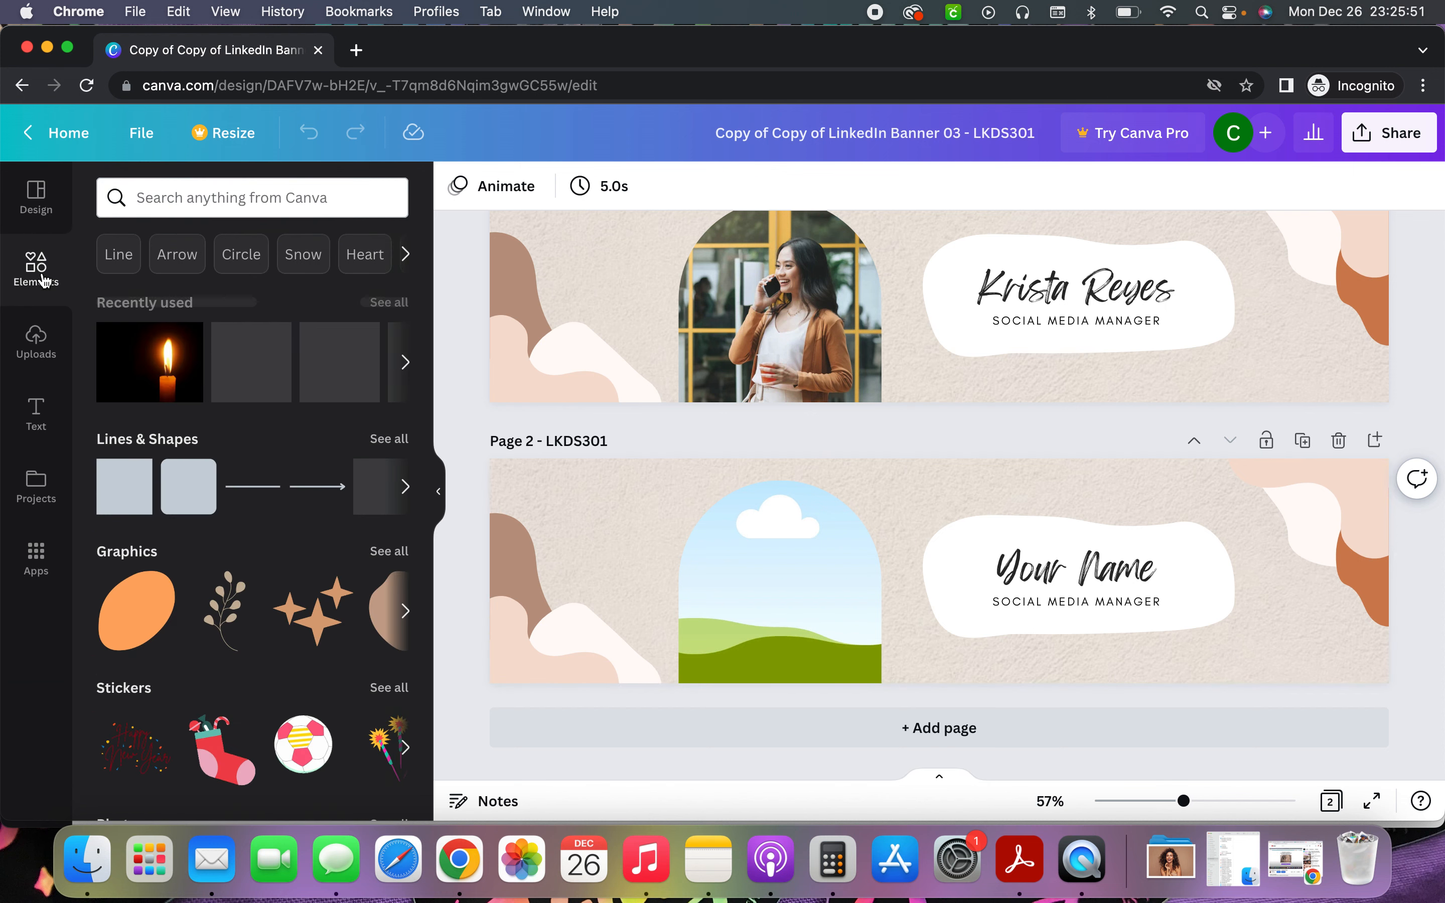
Search Elements for 'woman', try the first photo loosely on page 2, then remove it
left_click(288, 197)
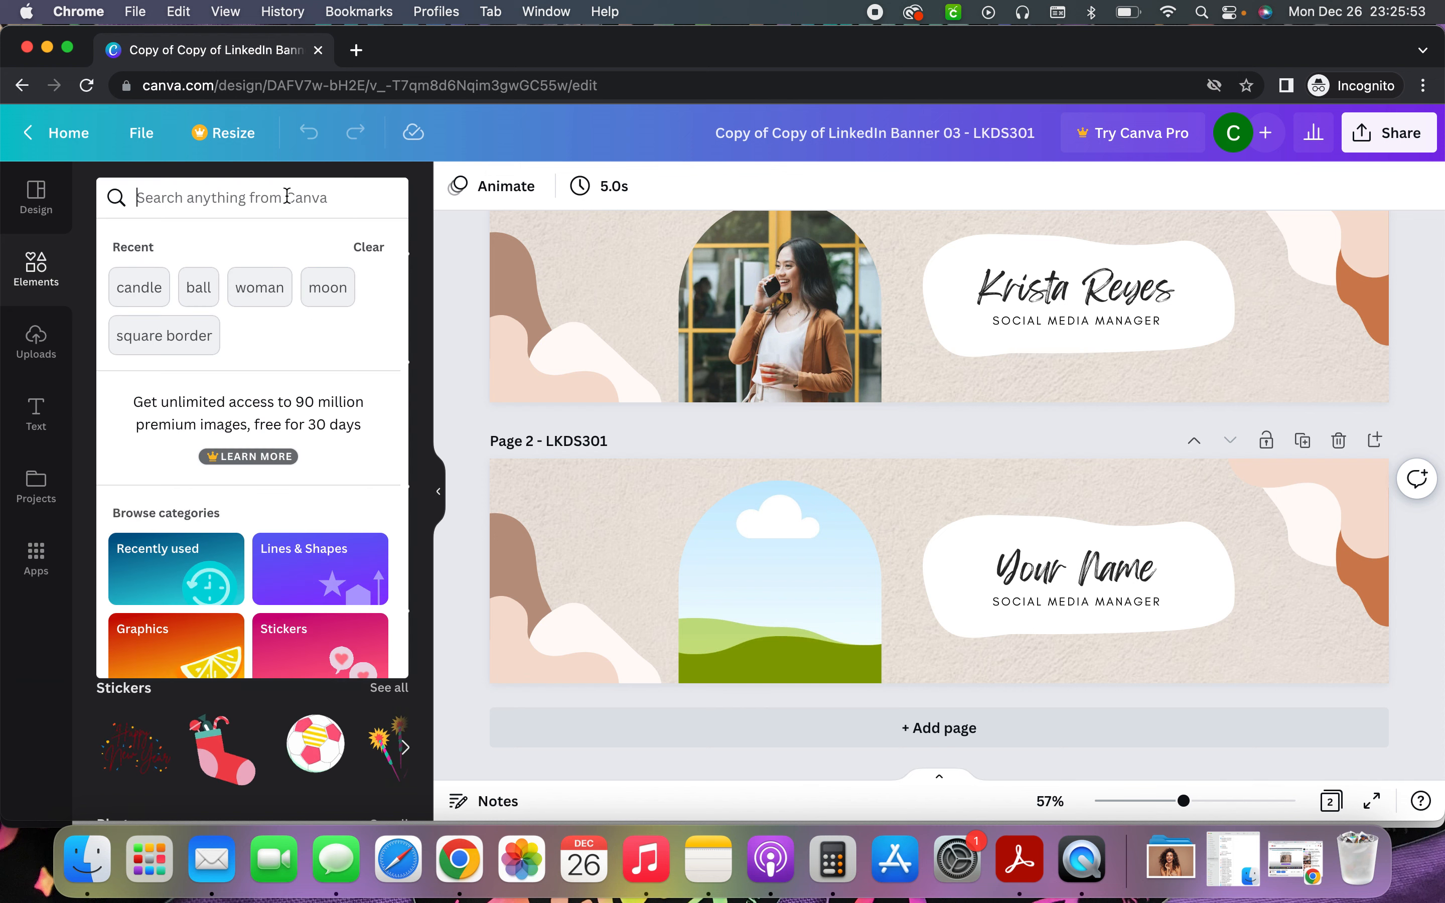
type("woman")
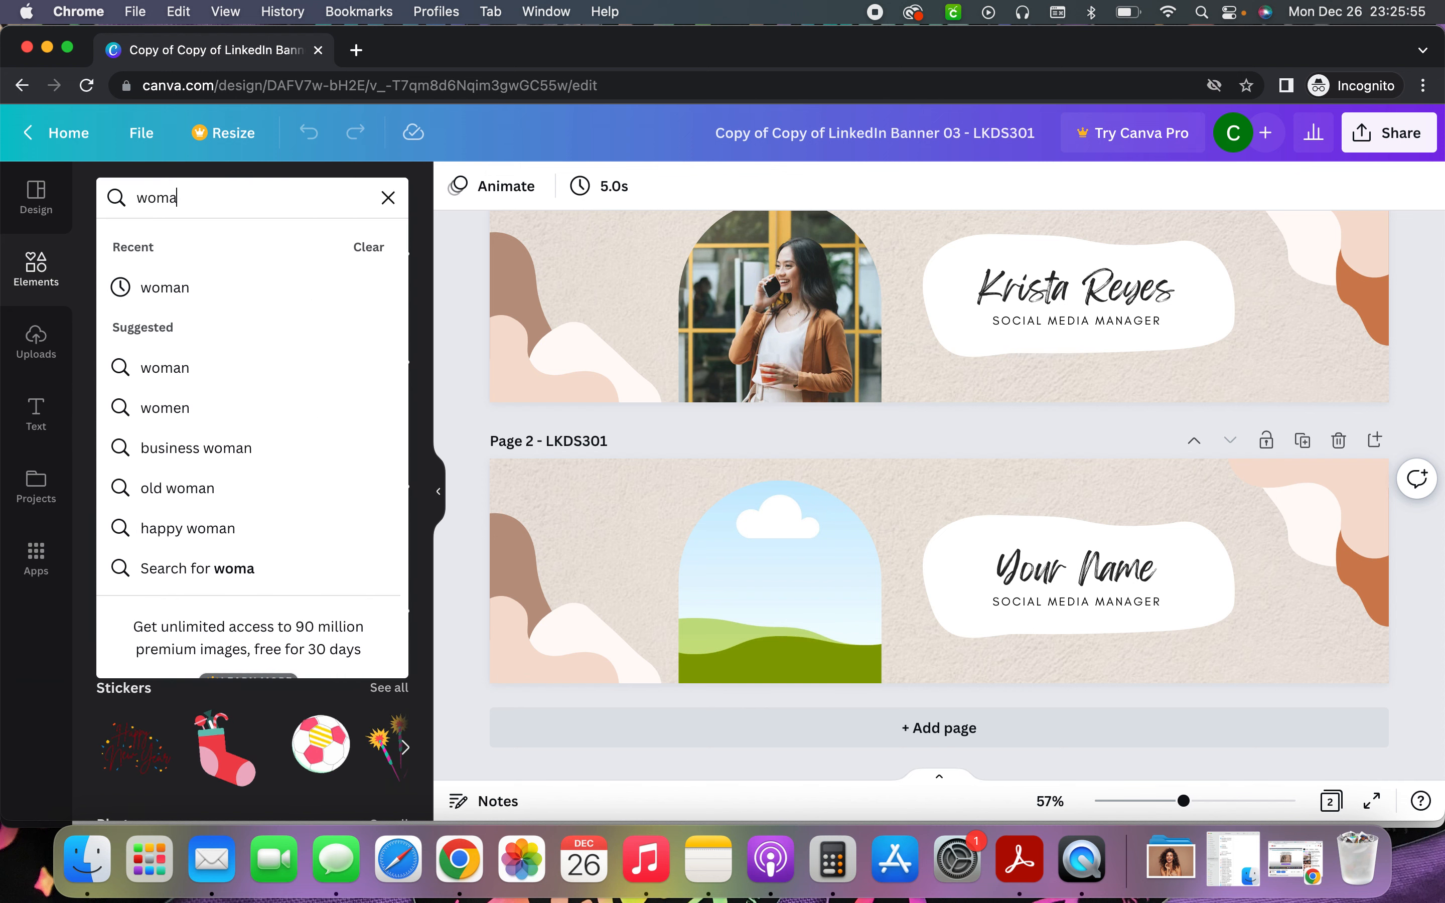
key("Return")
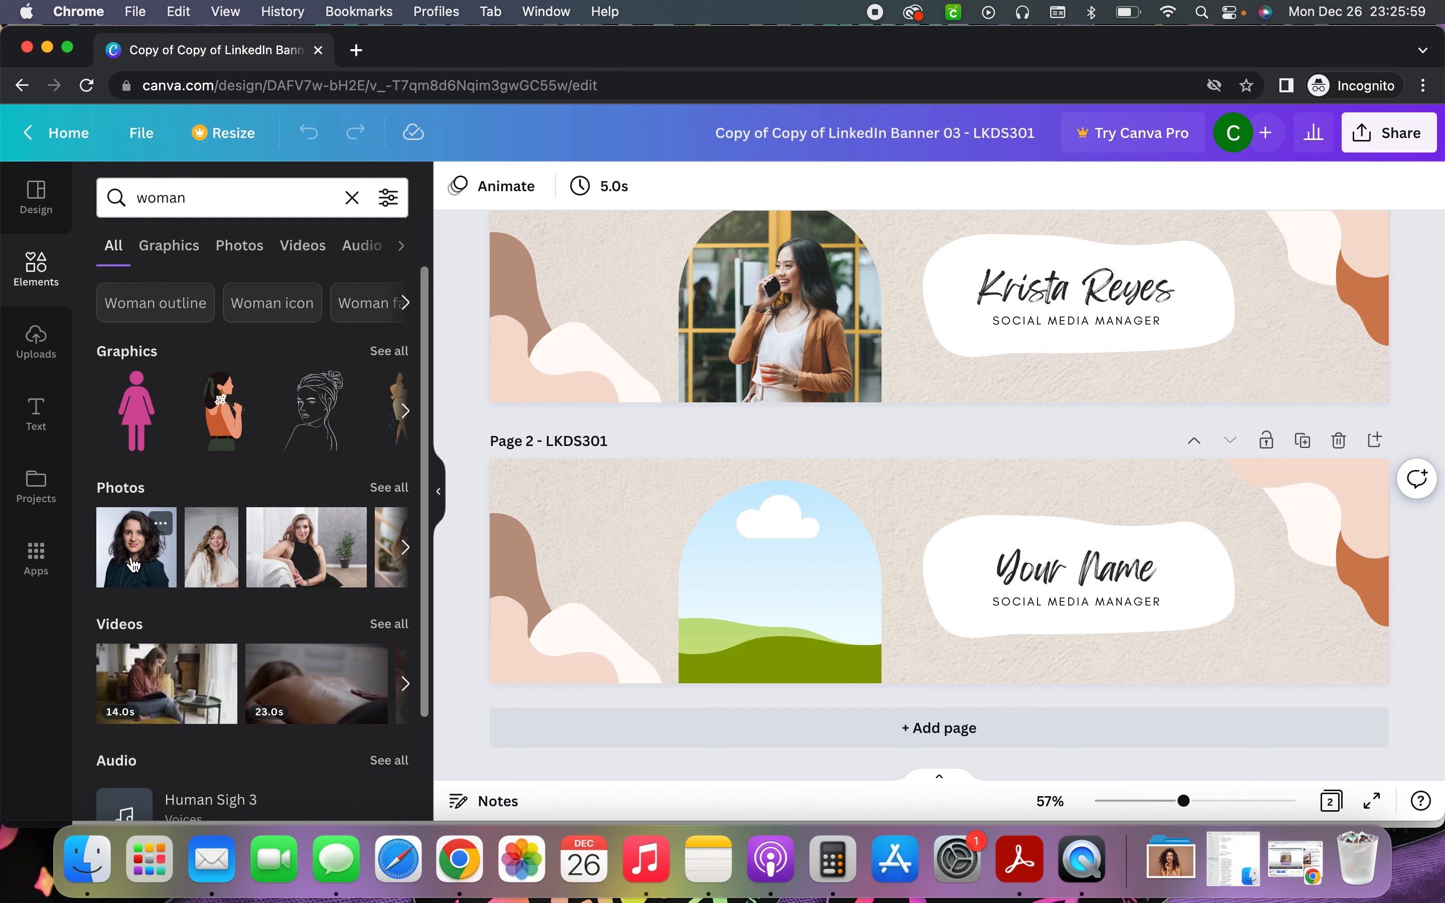
left_click_drag(127, 565, 577, 520)
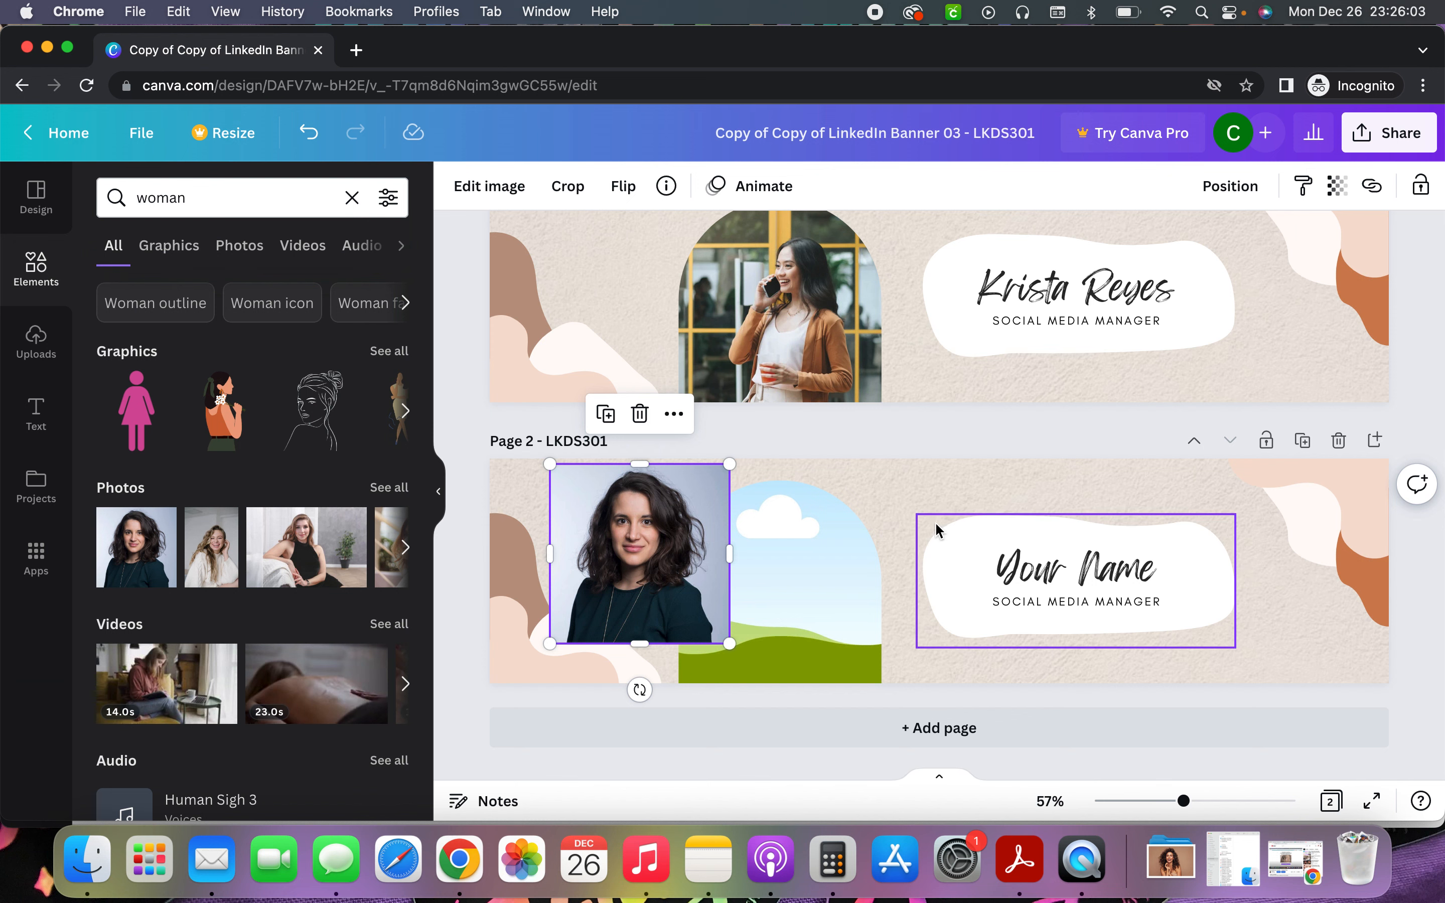
left_click_drag(615, 529, 570, 533)
left_click(596, 418)
Drop the first woman photo into page 2's arch frame and resize it to 333×333
left_click(759, 540)
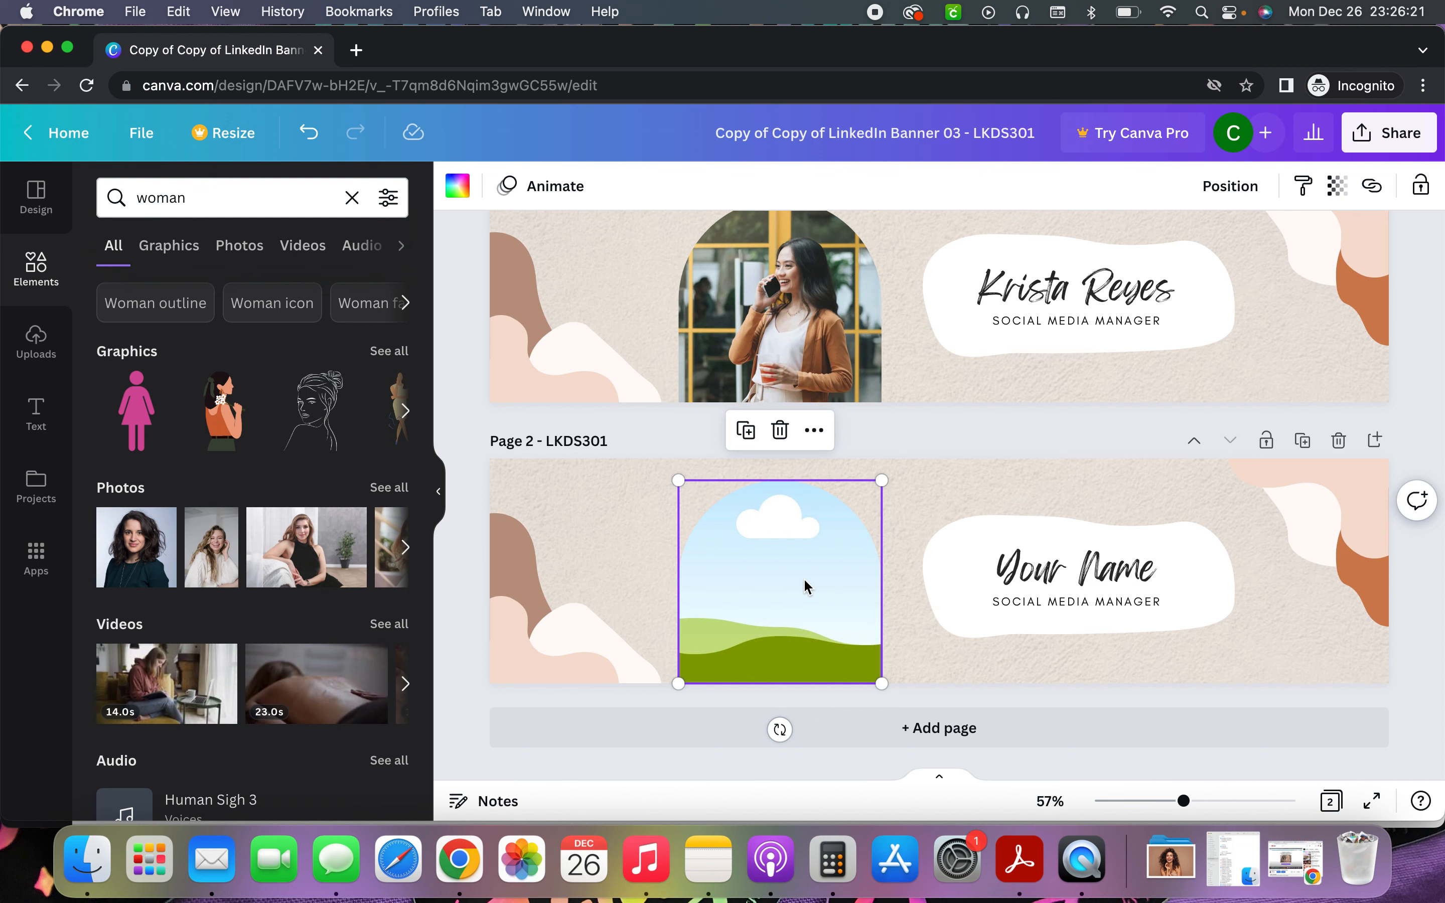
left_click_drag(141, 565, 754, 571)
mouse_move(882, 486)
left_mouse_down()
mouse_move(841, 529)
mouse_move(880, 486)
mouse_move(872, 499)
left_mouse_up()
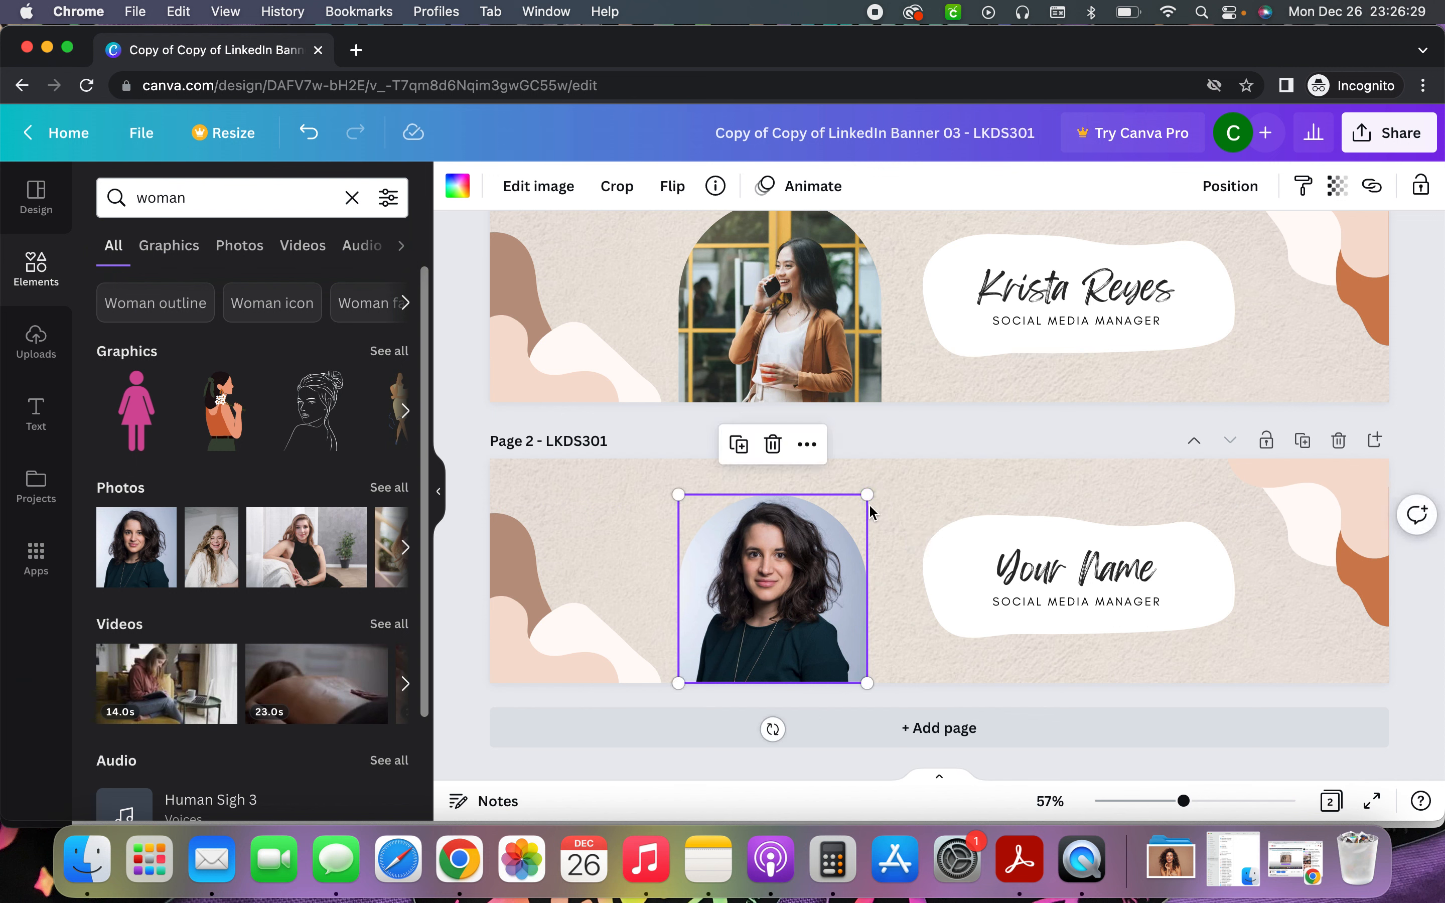
double_click(776, 593)
Crop and reposition the woman's portrait so it sits well inside the arch
left_click_drag(872, 497, 917, 454)
left_click_drag(832, 551, 817, 568)
left_click(488, 185)
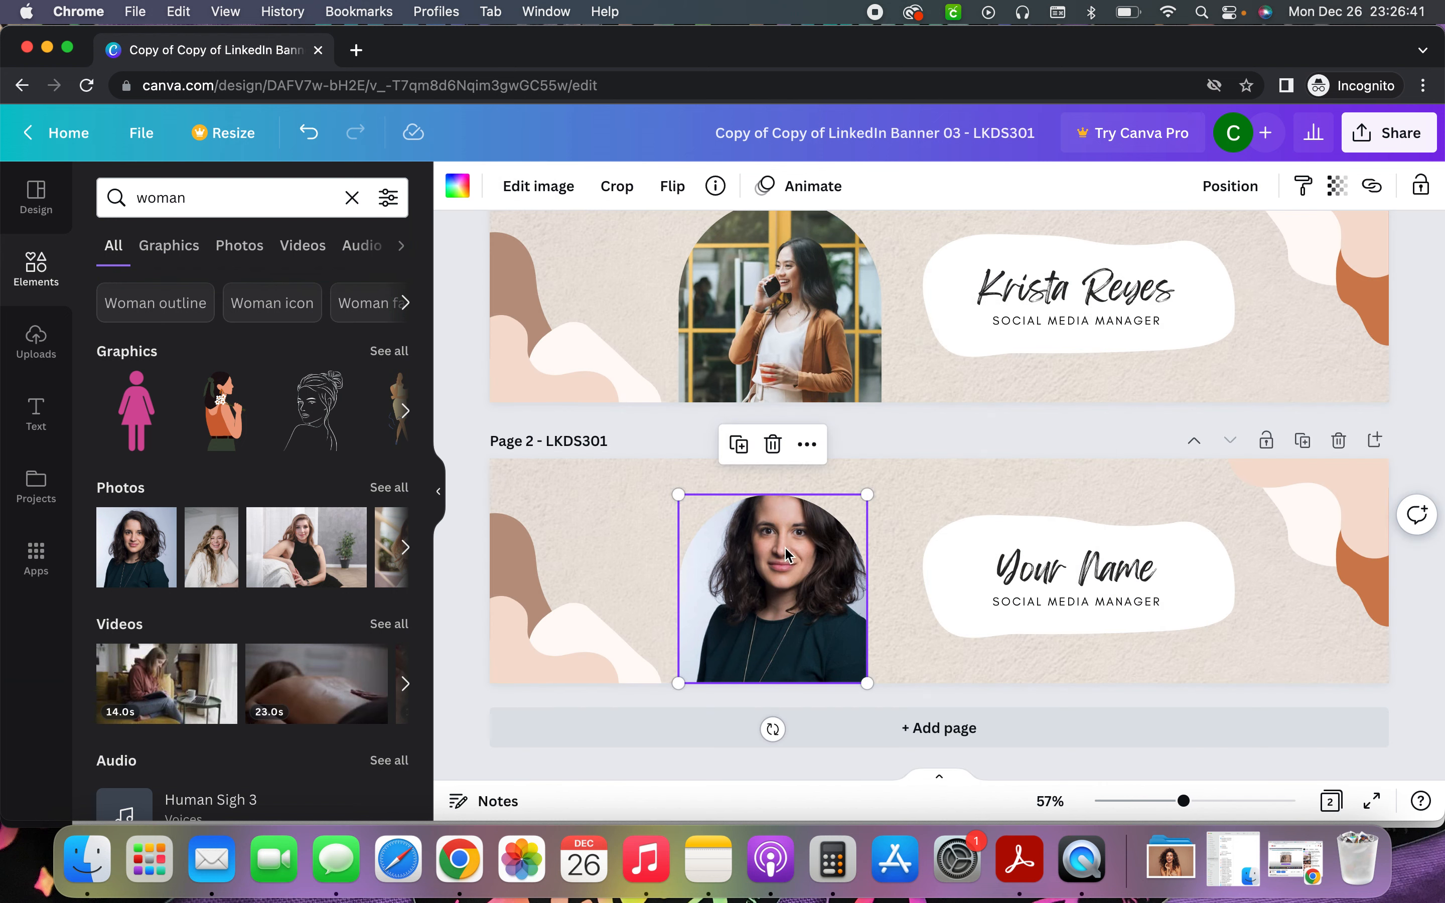
double_click(796, 578)
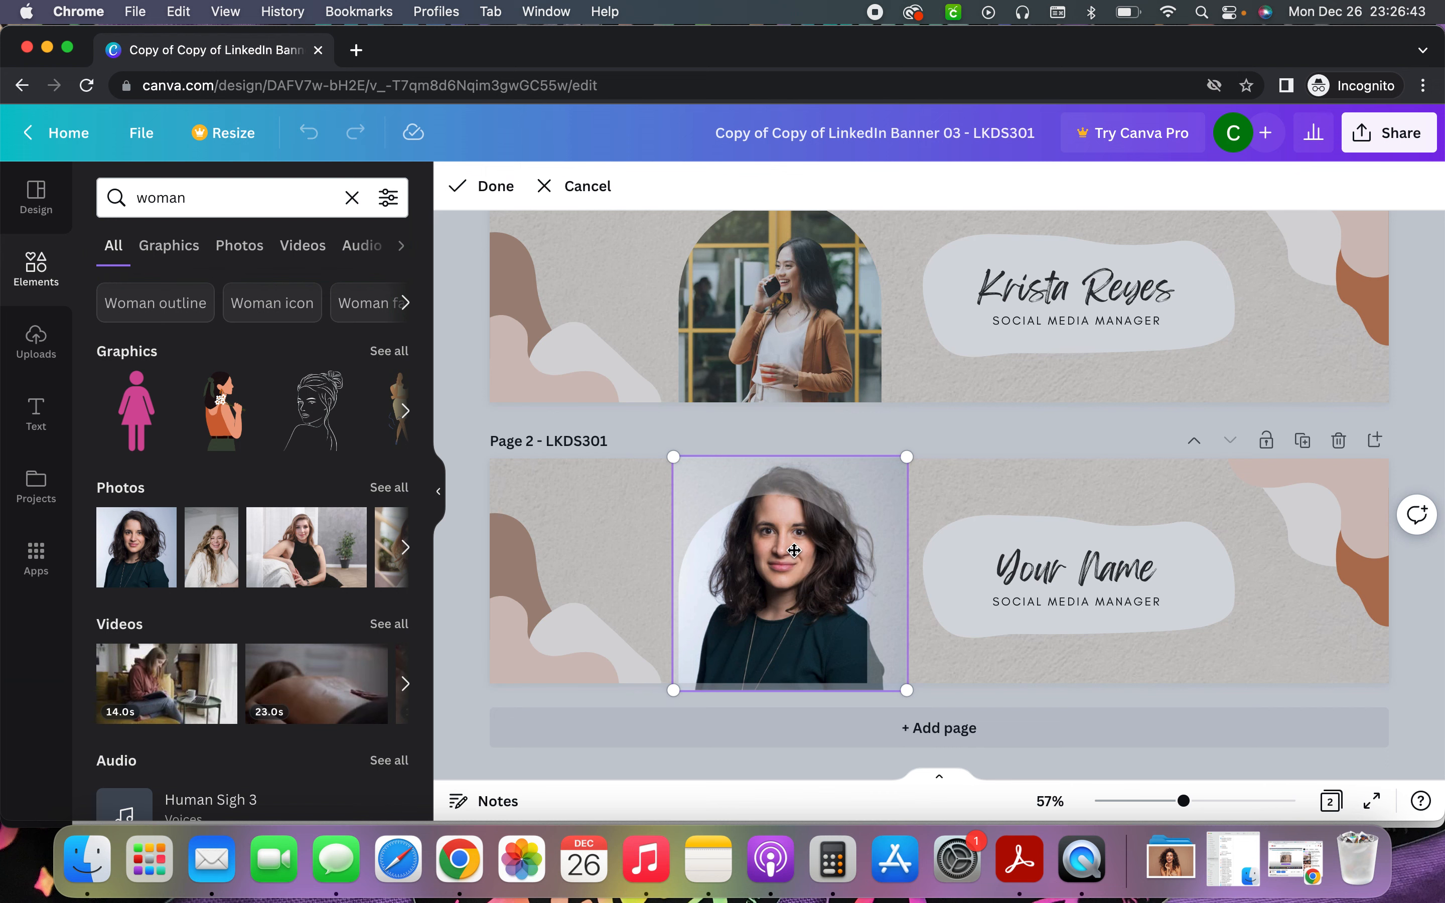
left_click_drag(909, 454, 869, 495)
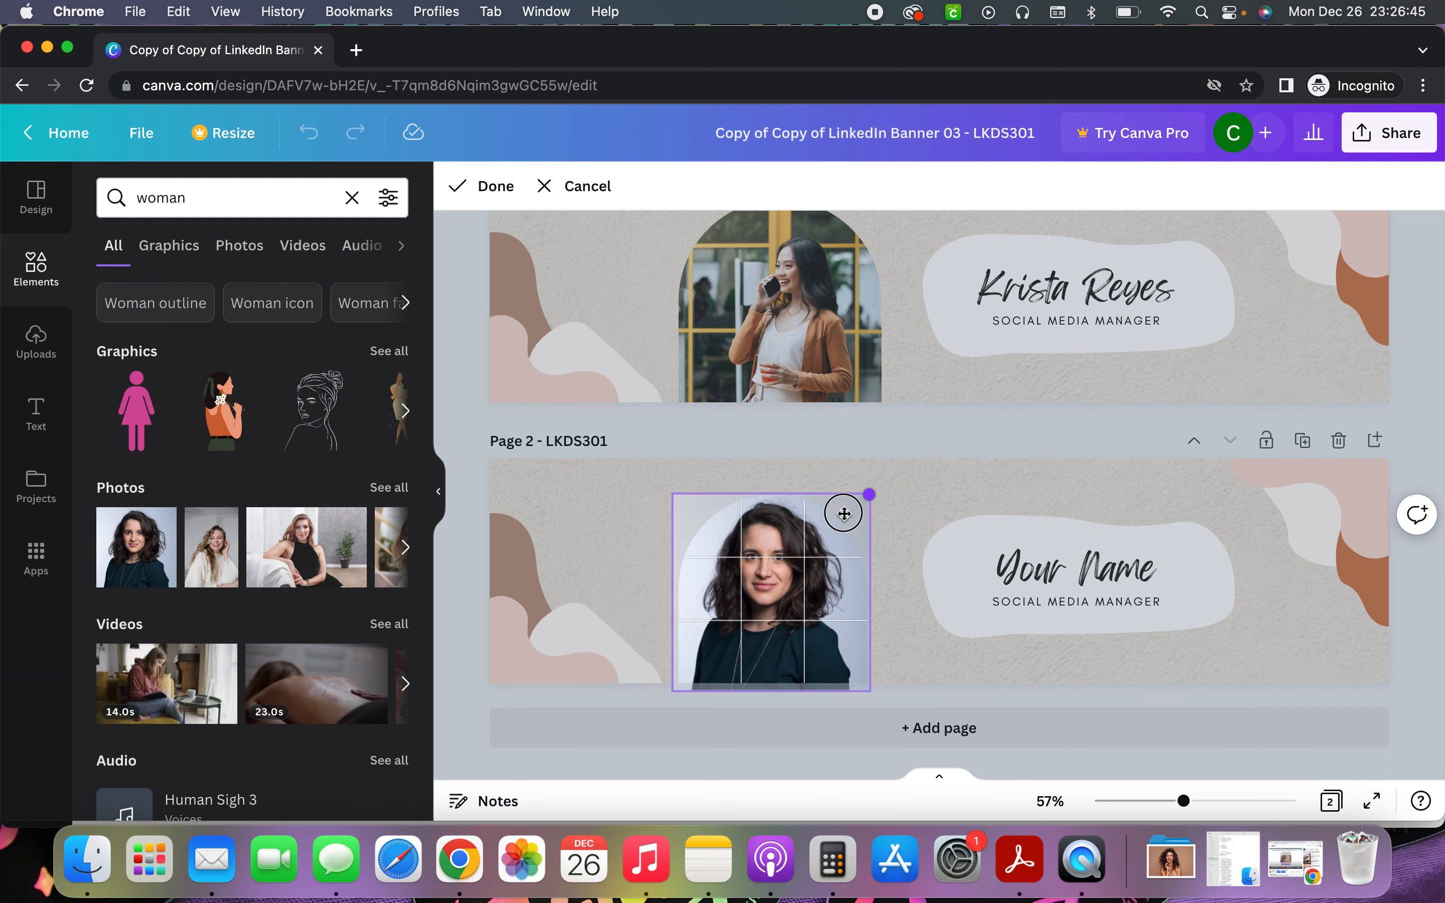
left_click(498, 189)
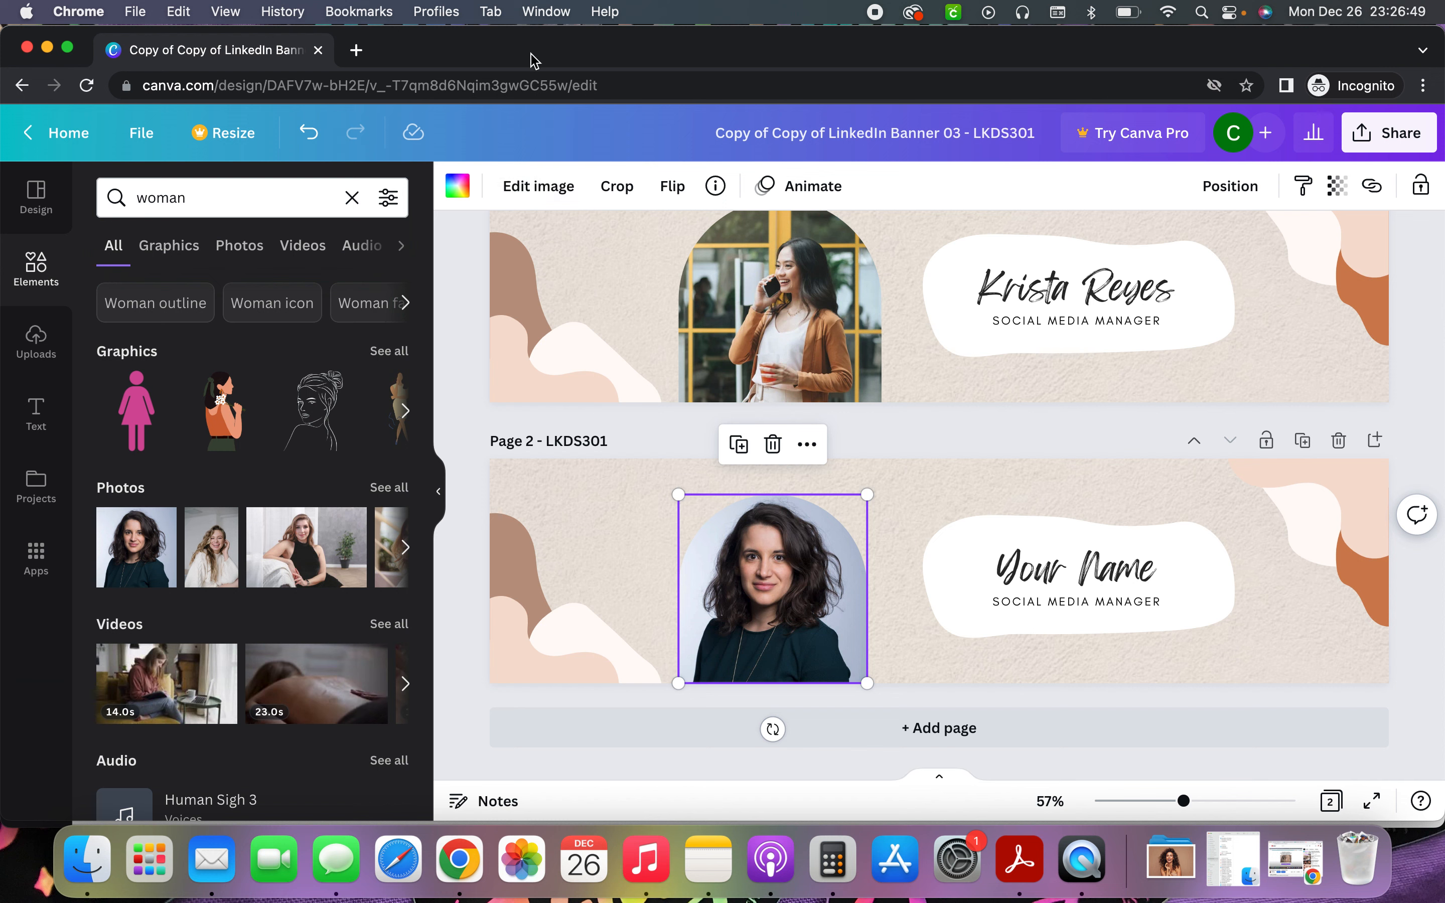
Adjust the portrait to brightness 17 and contrast 15
left_click(535, 188)
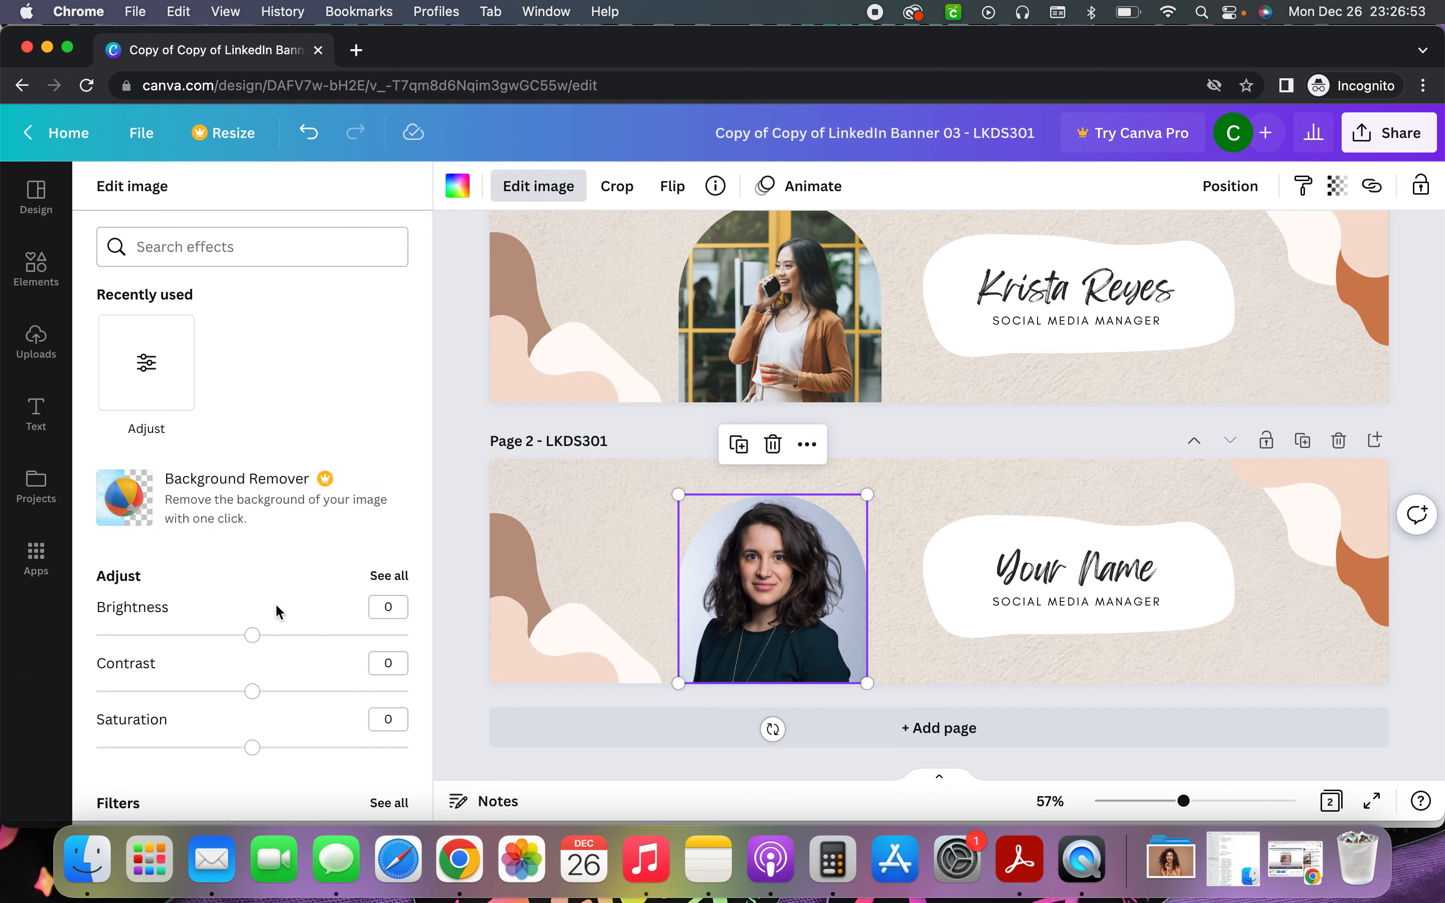
mouse_move(255, 642)
left_mouse_down()
mouse_move(304, 639)
mouse_move(280, 644)
left_mouse_up()
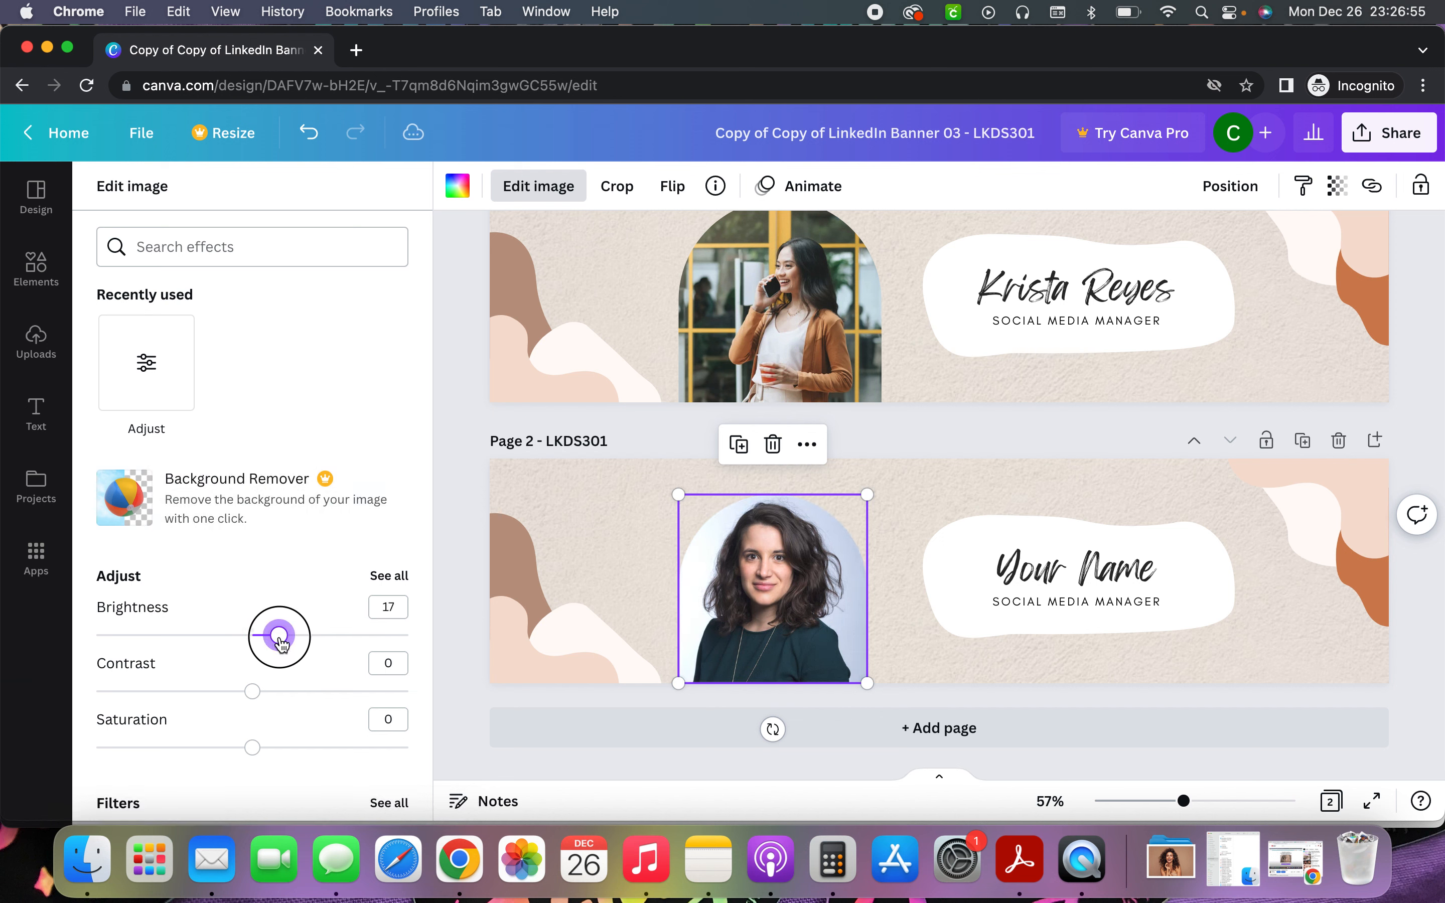
left_click(402, 578)
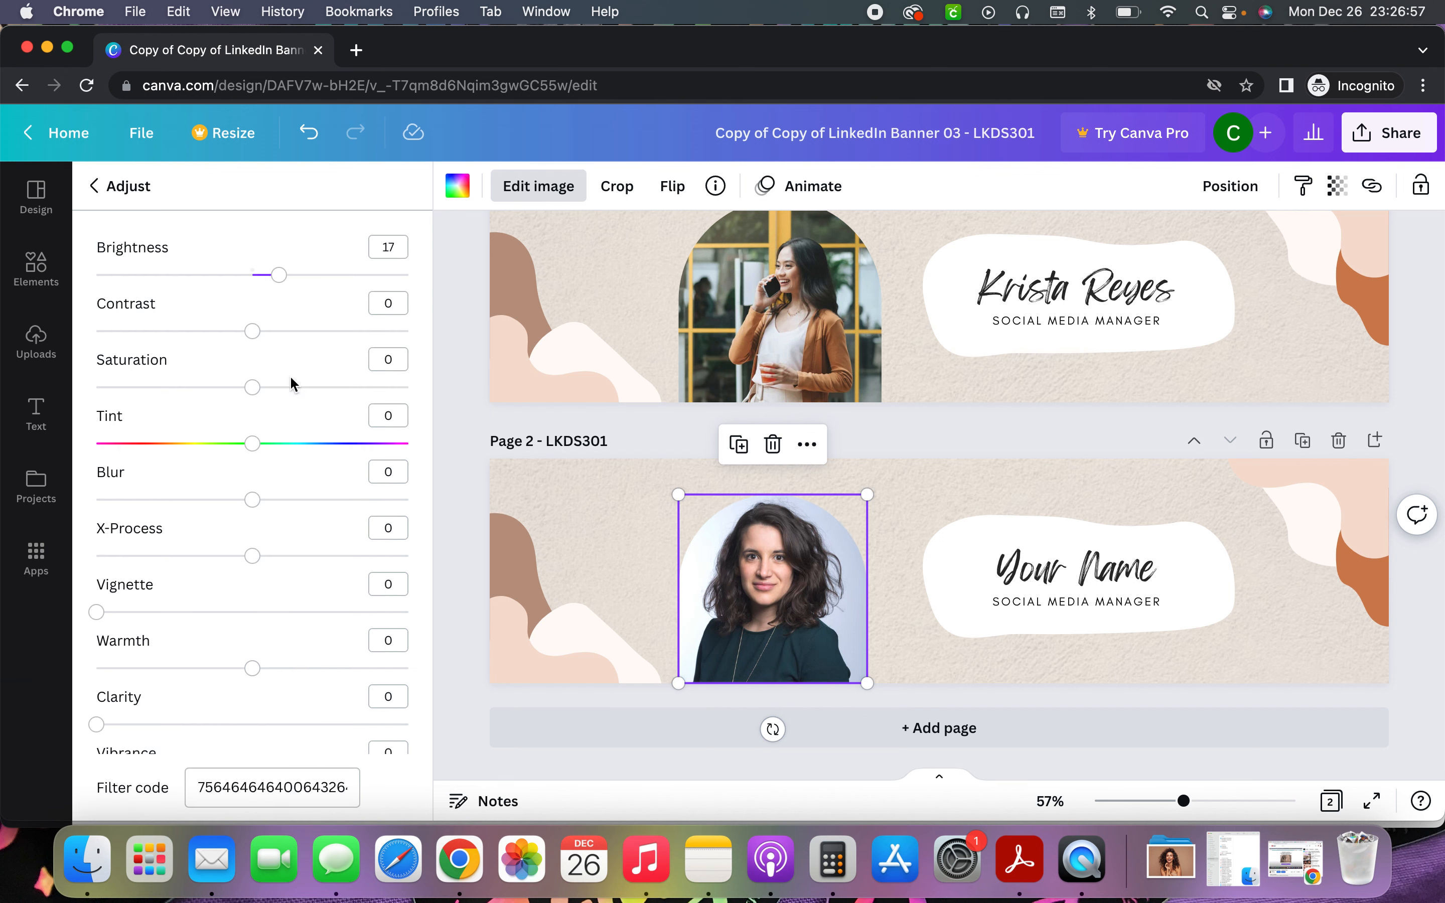
mouse_move(256, 331)
left_mouse_down()
mouse_move(216, 327)
mouse_move(275, 332)
left_mouse_up()
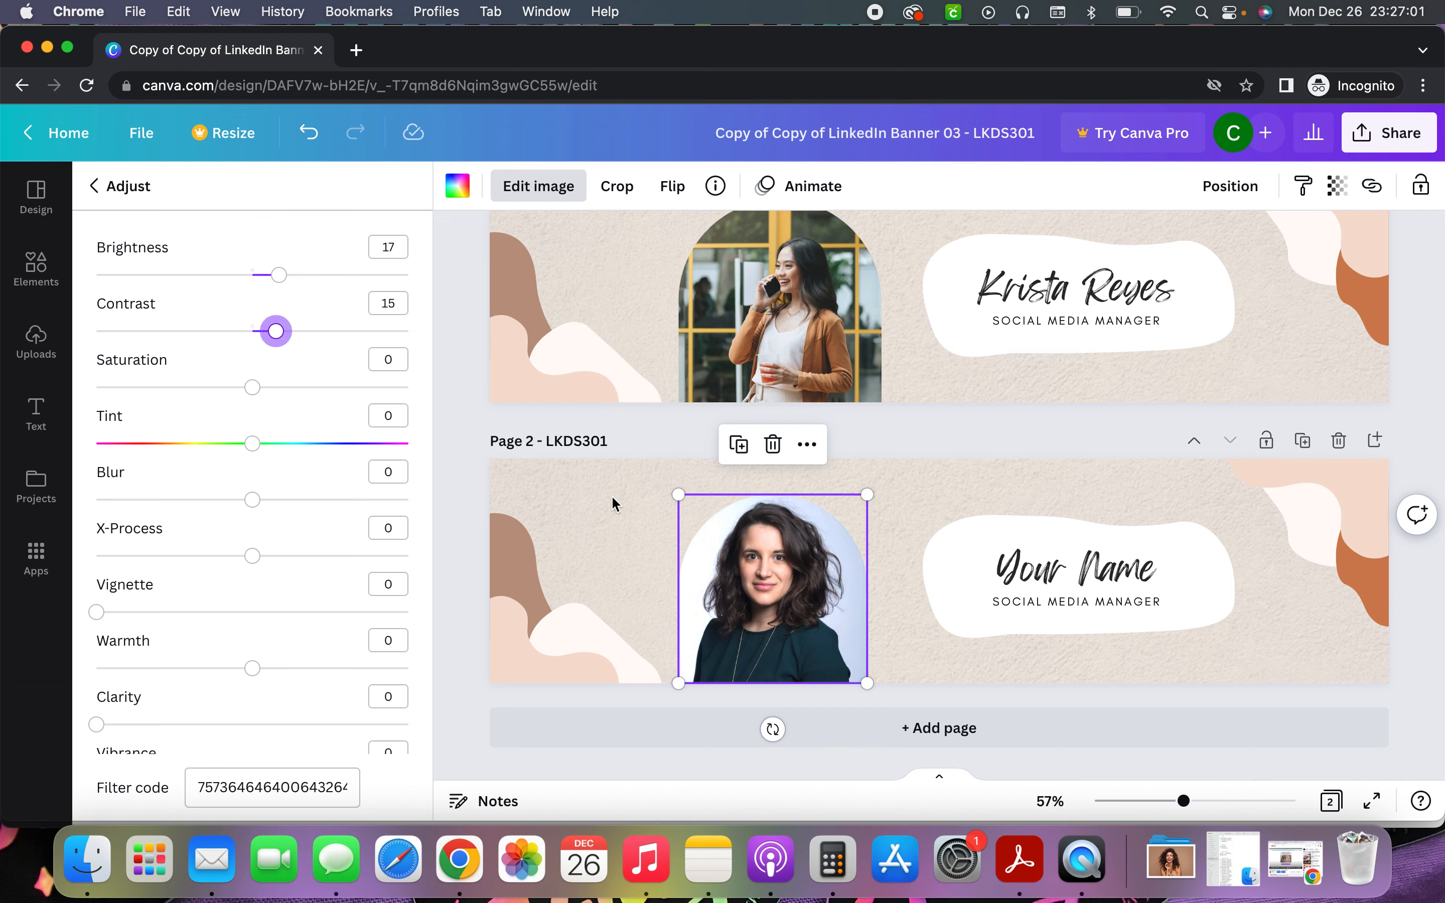
left_click(551, 485)
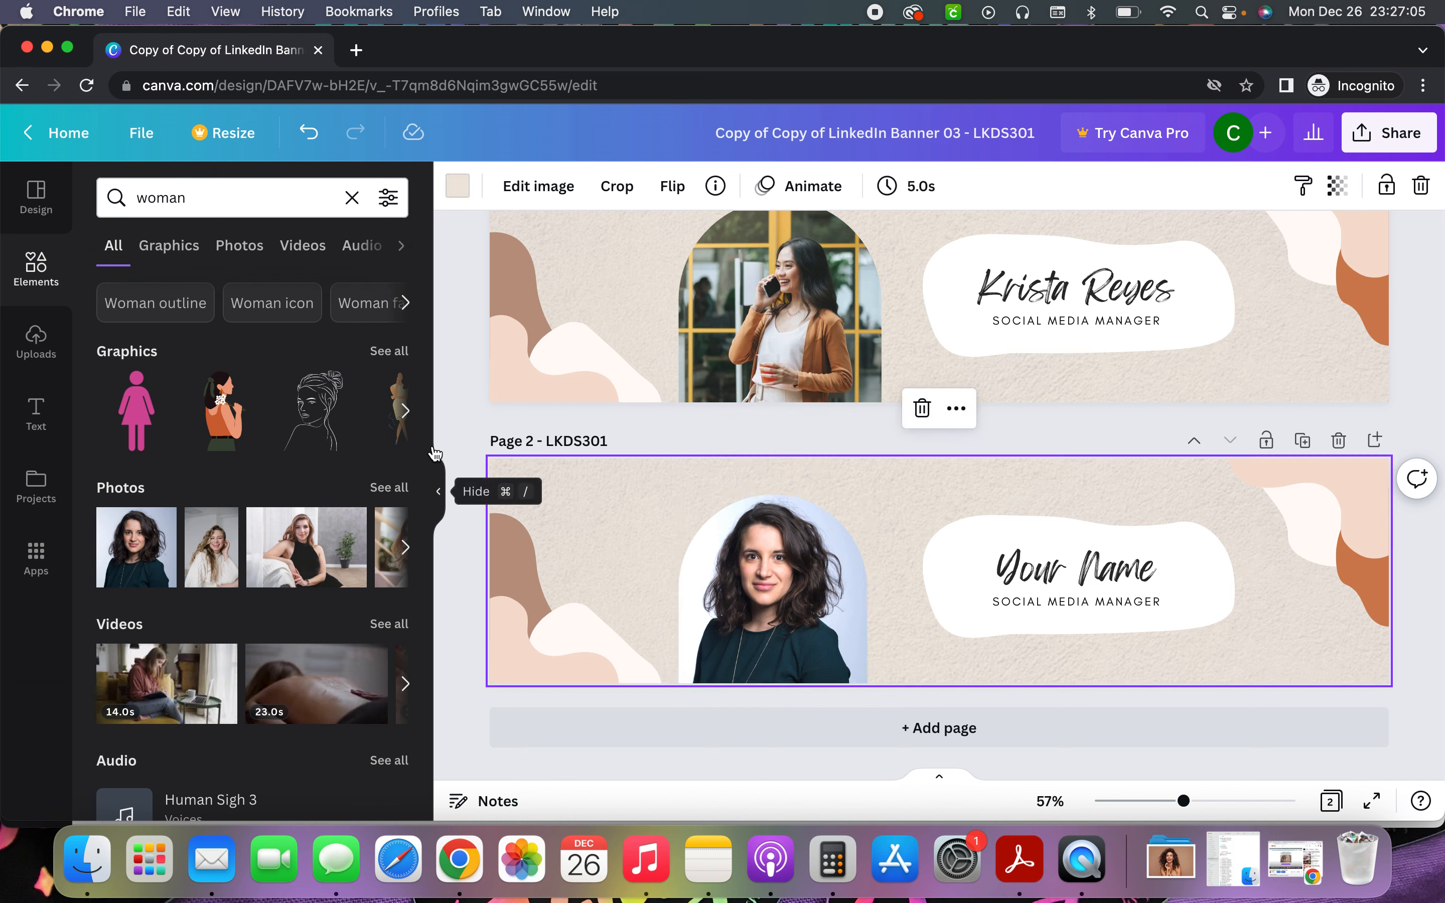
left_click(53, 357)
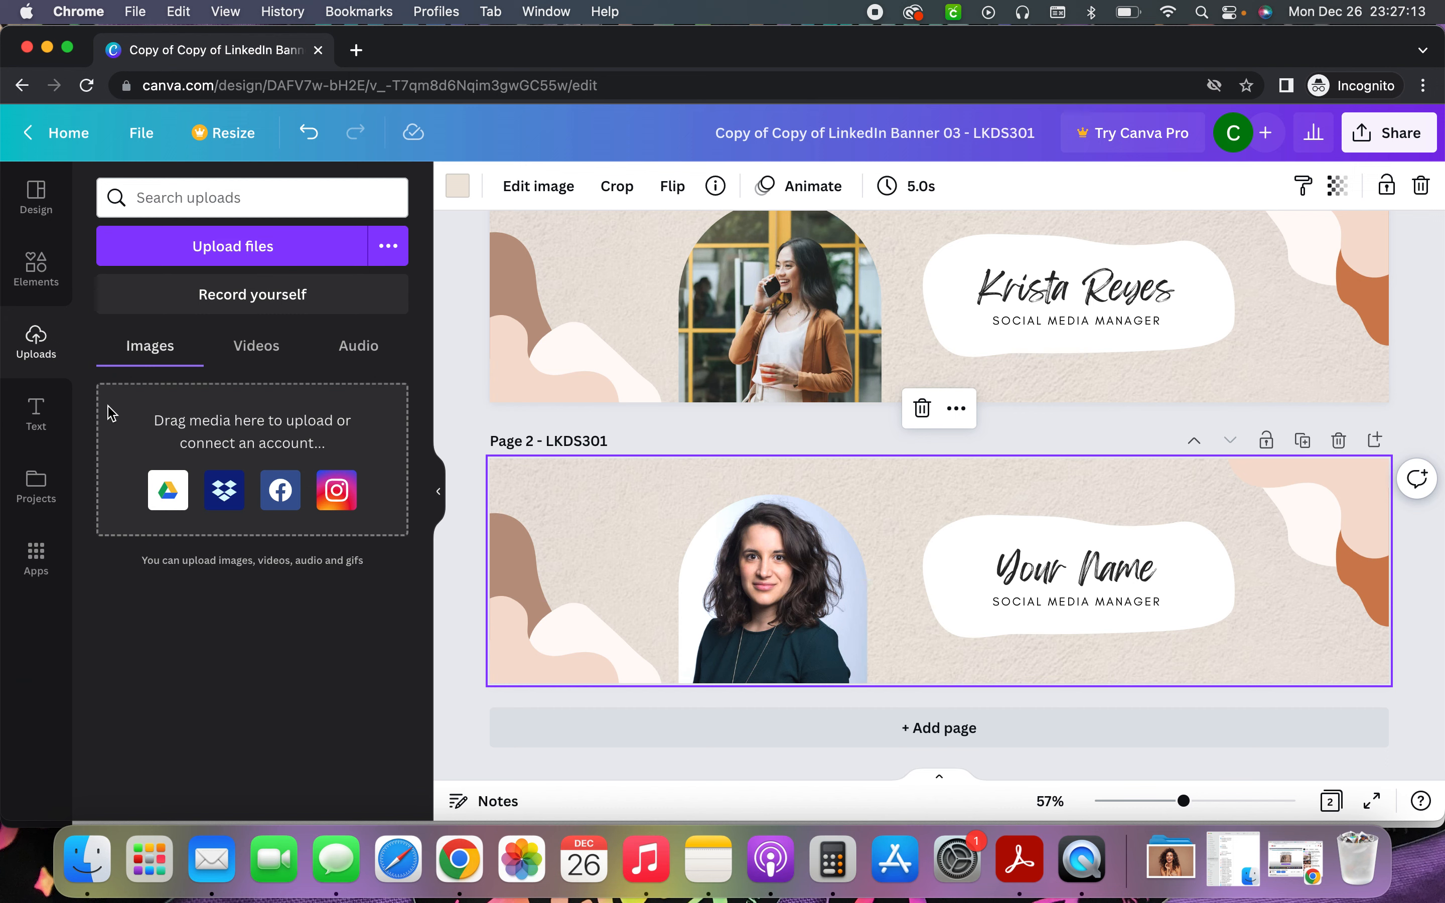
left_click(95, 874)
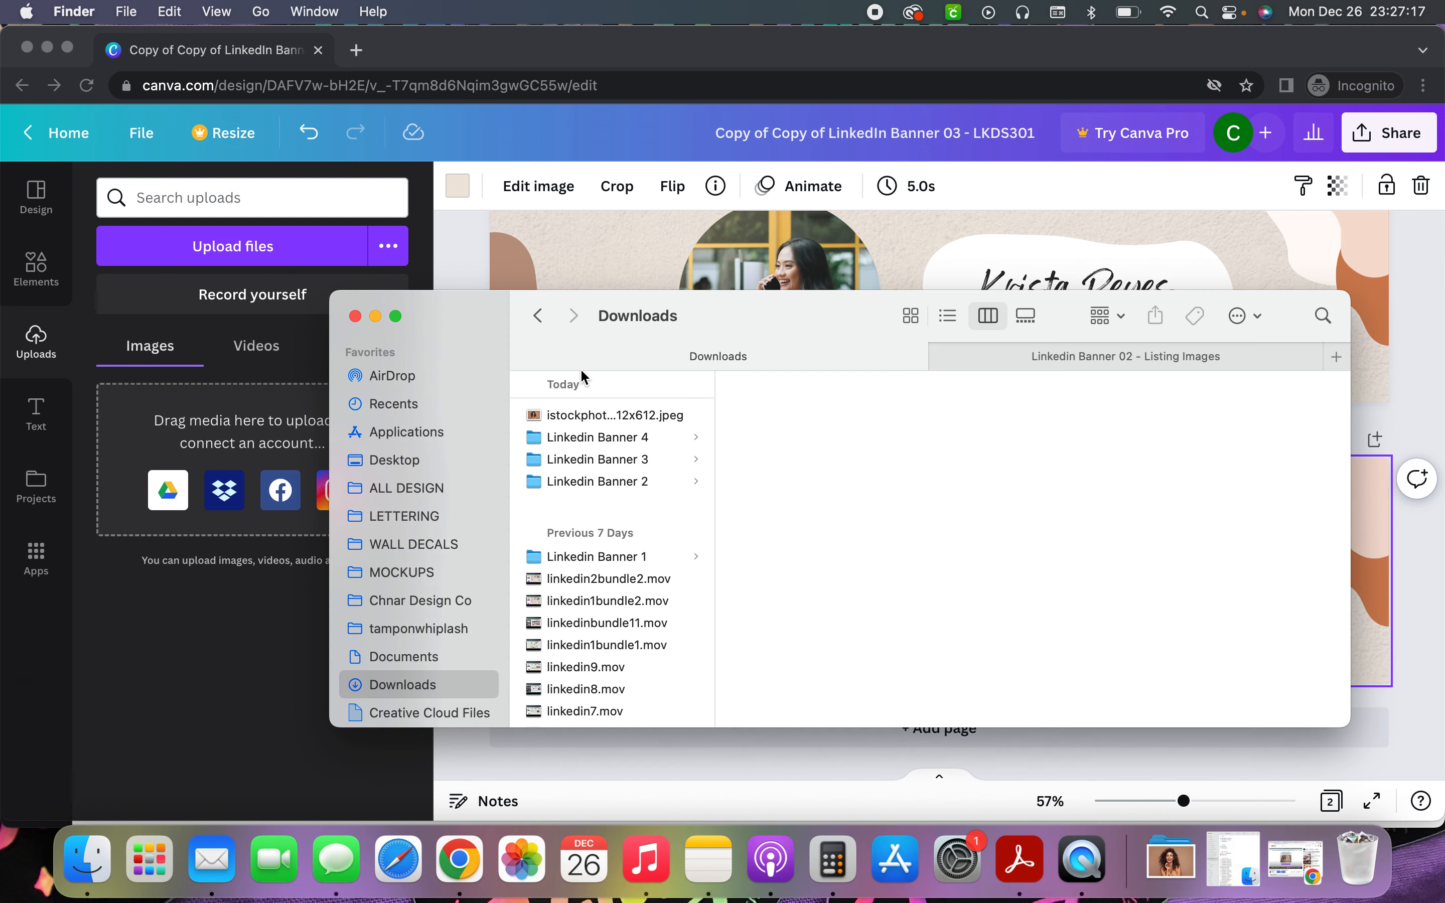
left_click(660, 417)
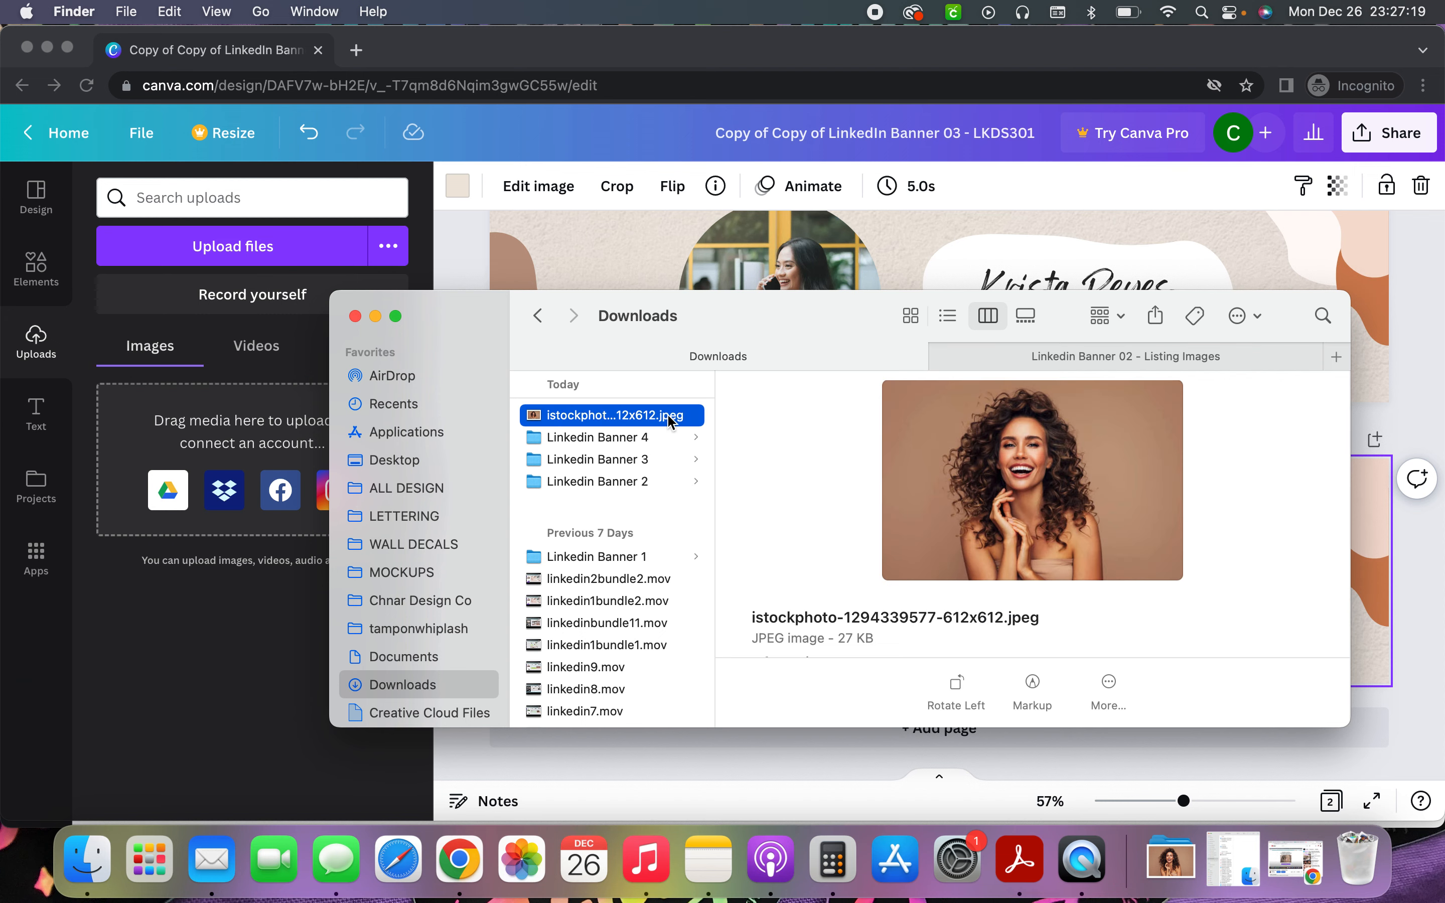
left_click_drag(665, 423, 239, 420)
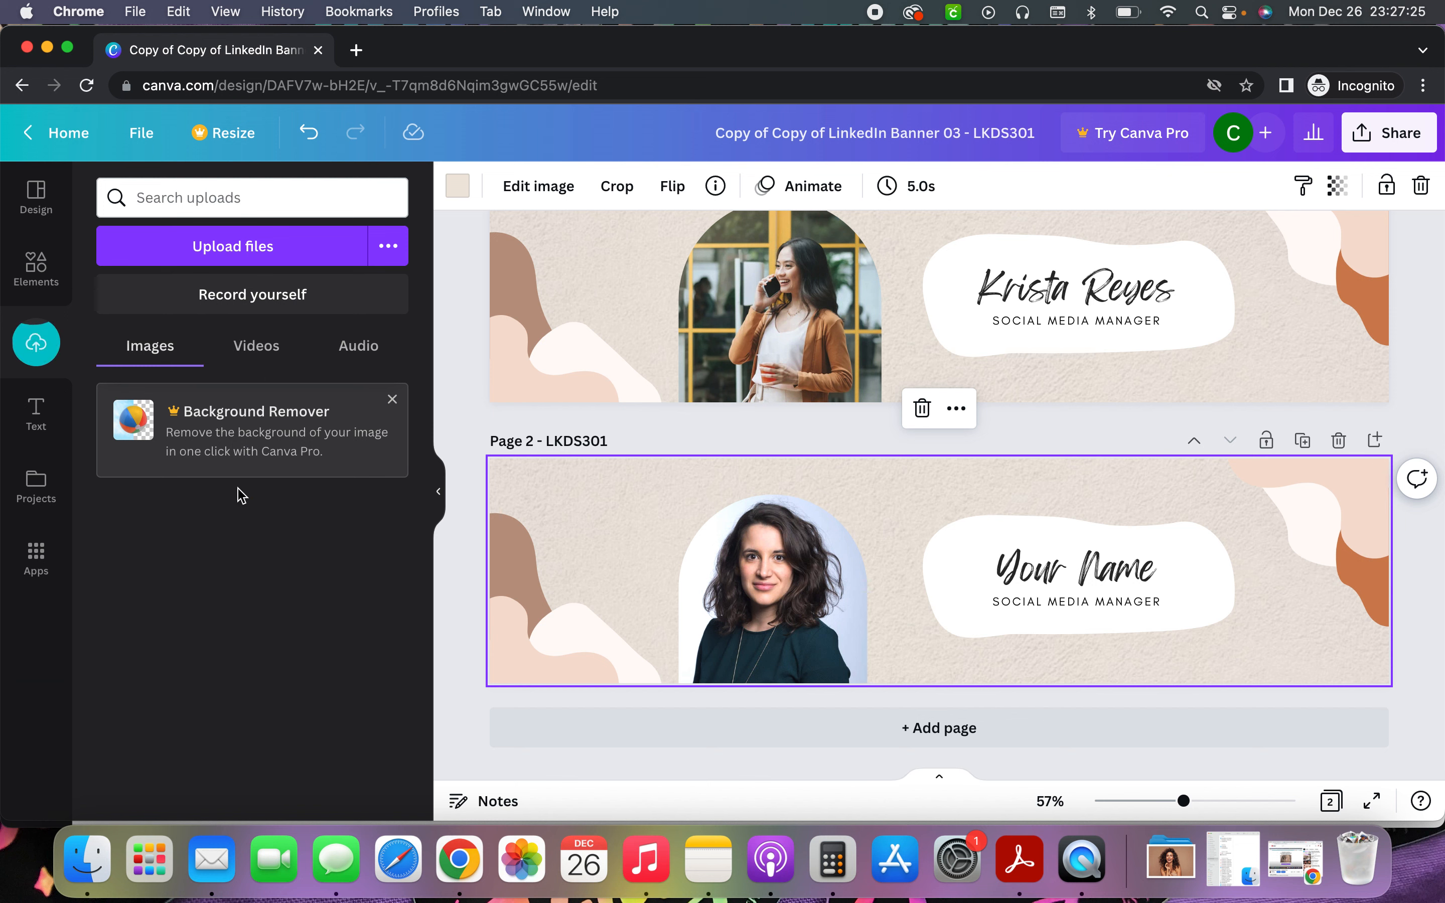
left_click_drag(191, 567, 773, 579)
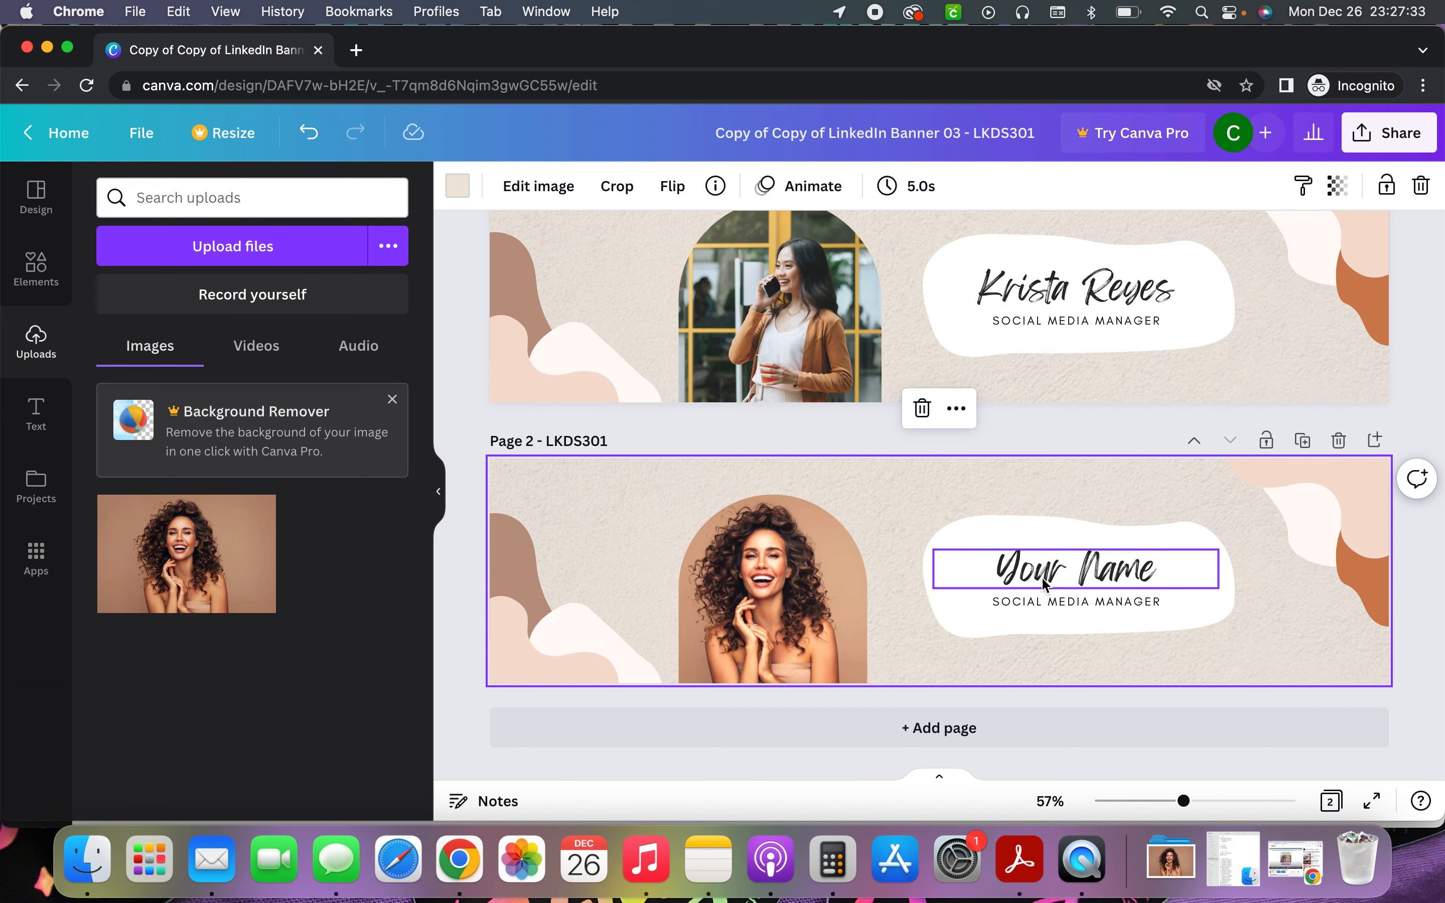
Replace the 'Your Name' placeholder on page 2 with the person's full name
left_click(1060, 573)
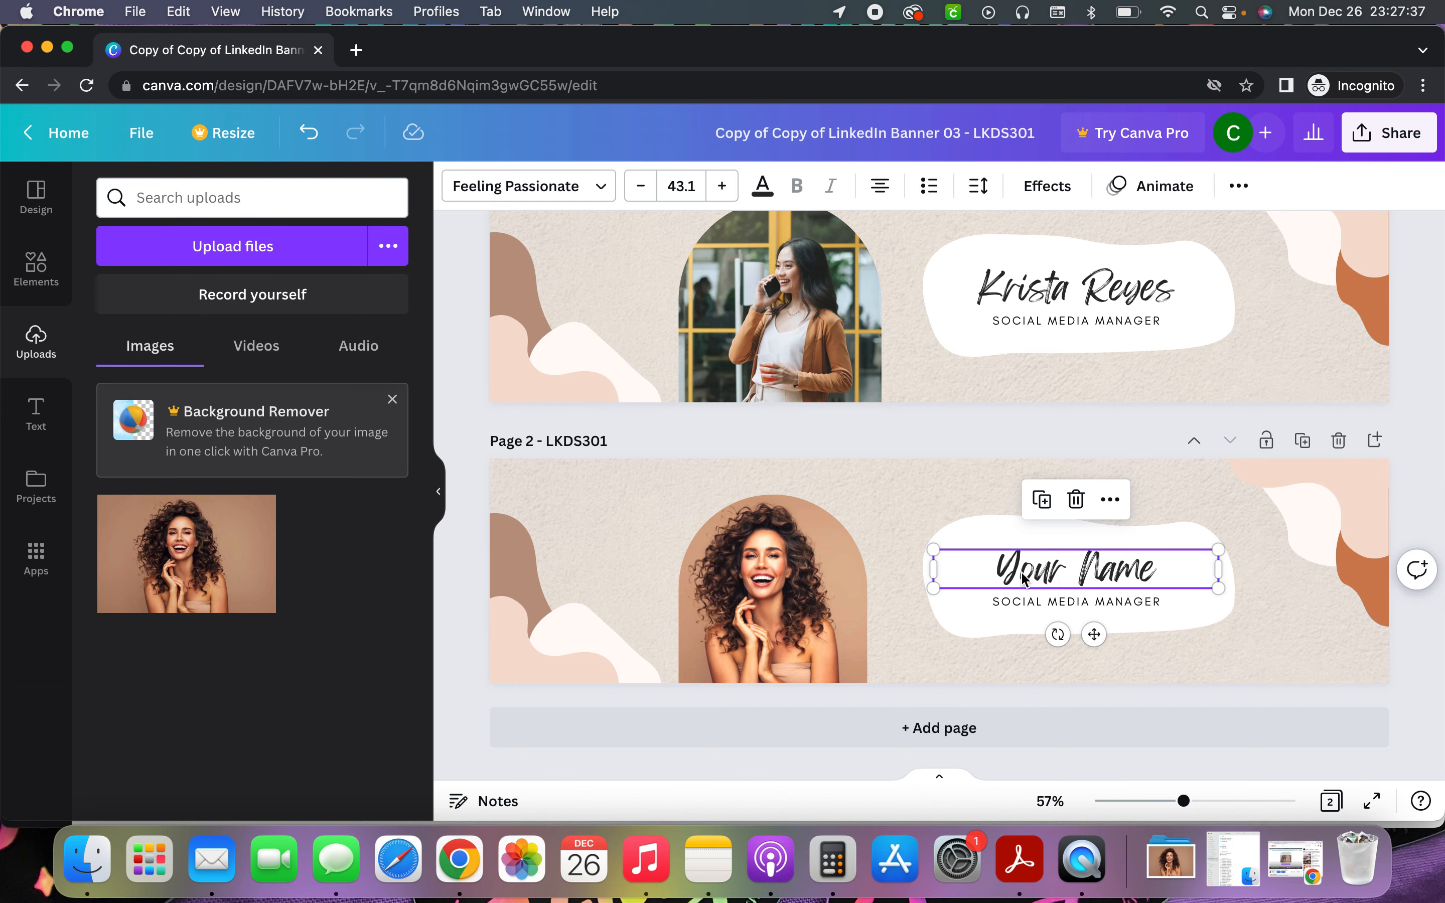
double_click(1097, 577)
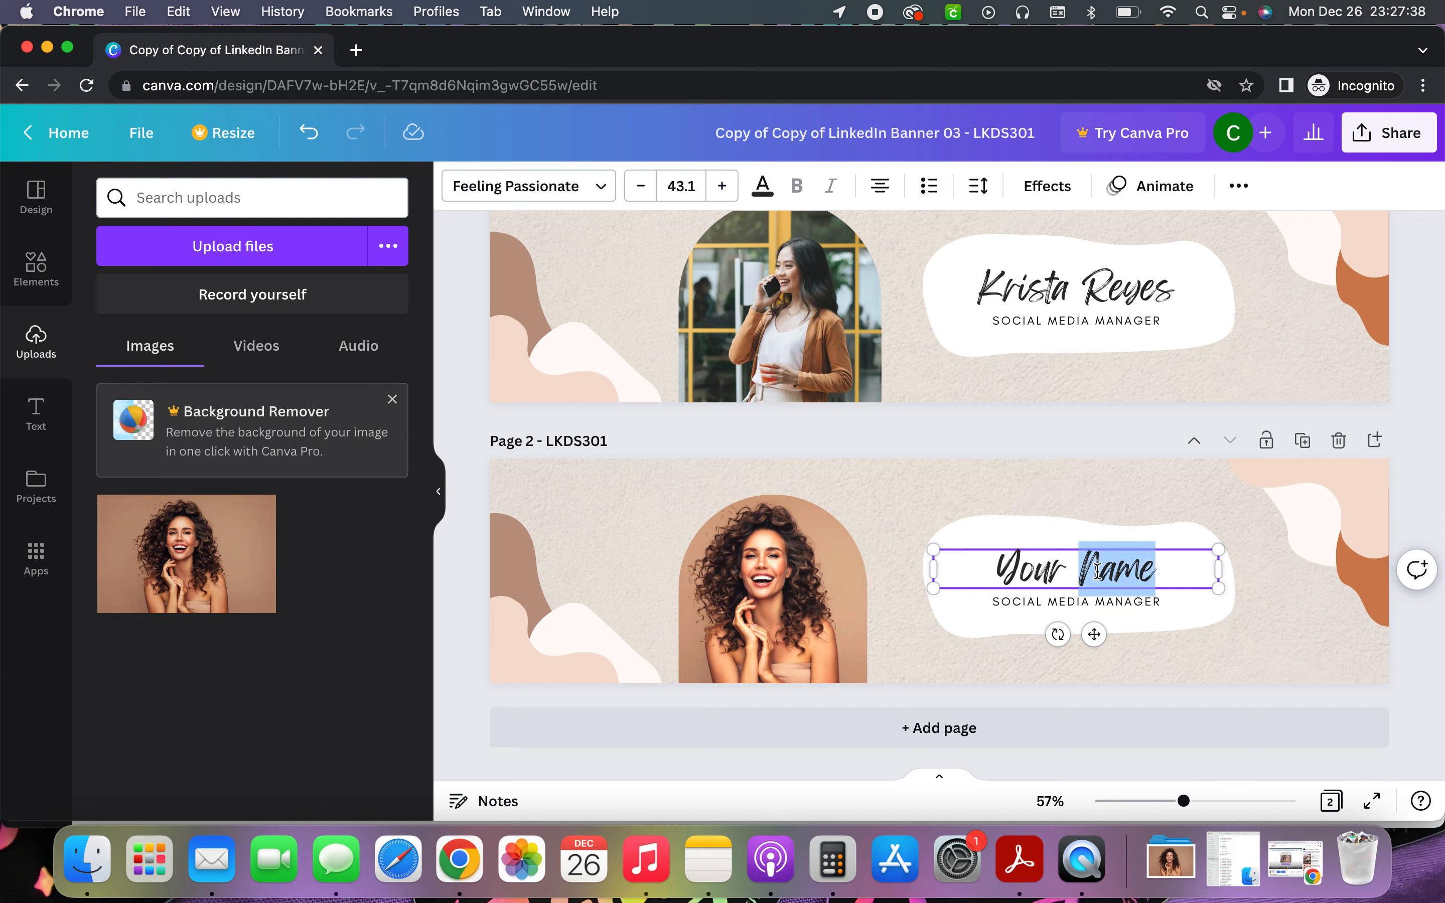
double_click(1032, 568)
left_click(1024, 567)
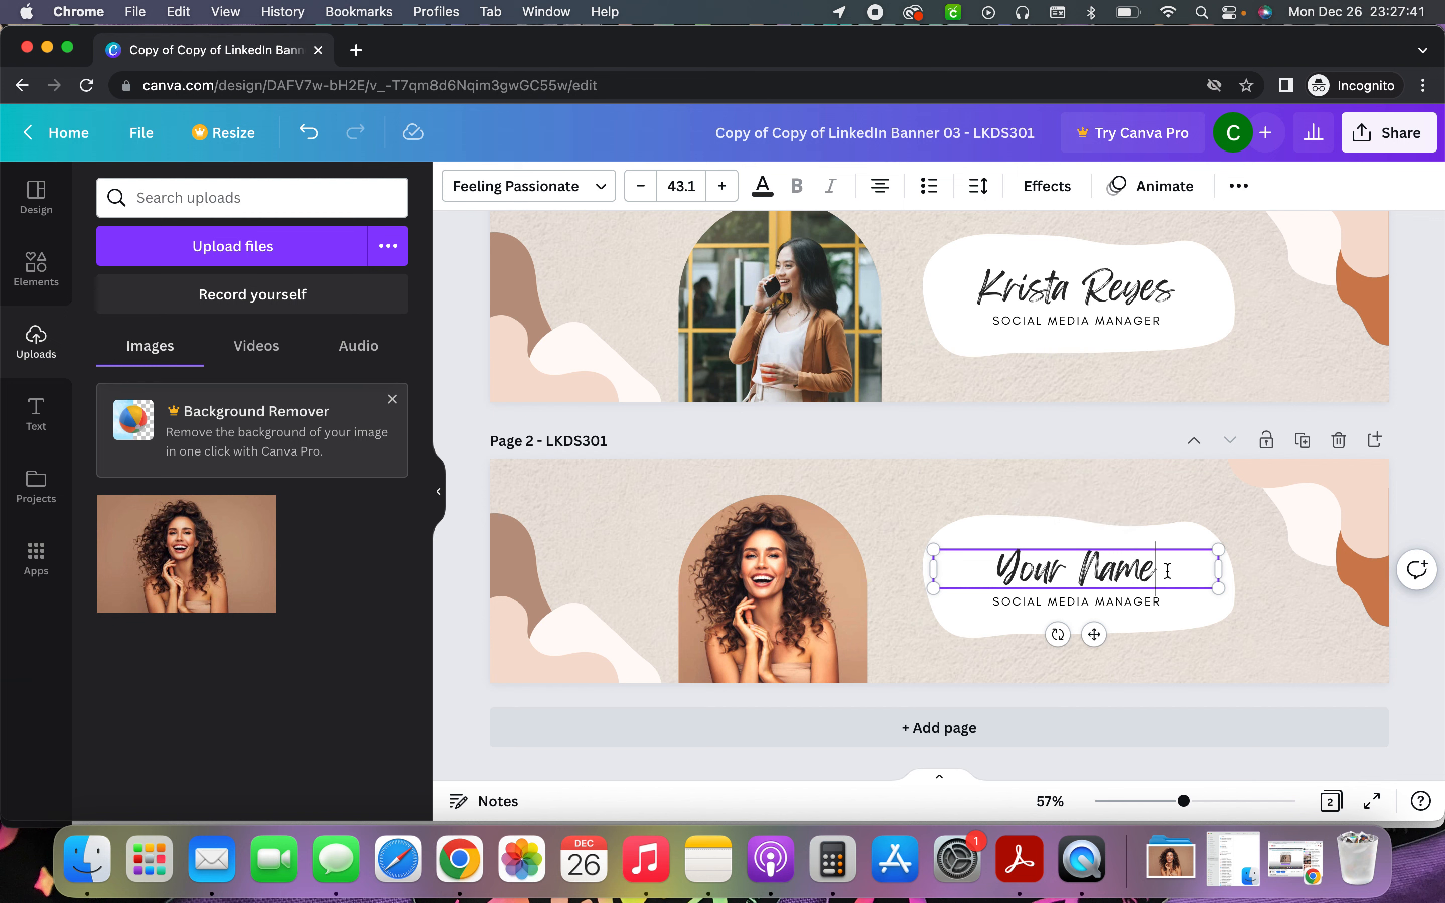
left_click(877, 574)
left_click(1169, 583)
left_click(1164, 576)
key("BackSpace")
key("BackSpace")
key("BackSpace")
key("BackSpace")
key("BackSpace")
key("BackSpace")
key("BackSpace")
key("BackSpace")
key("BackSpace")
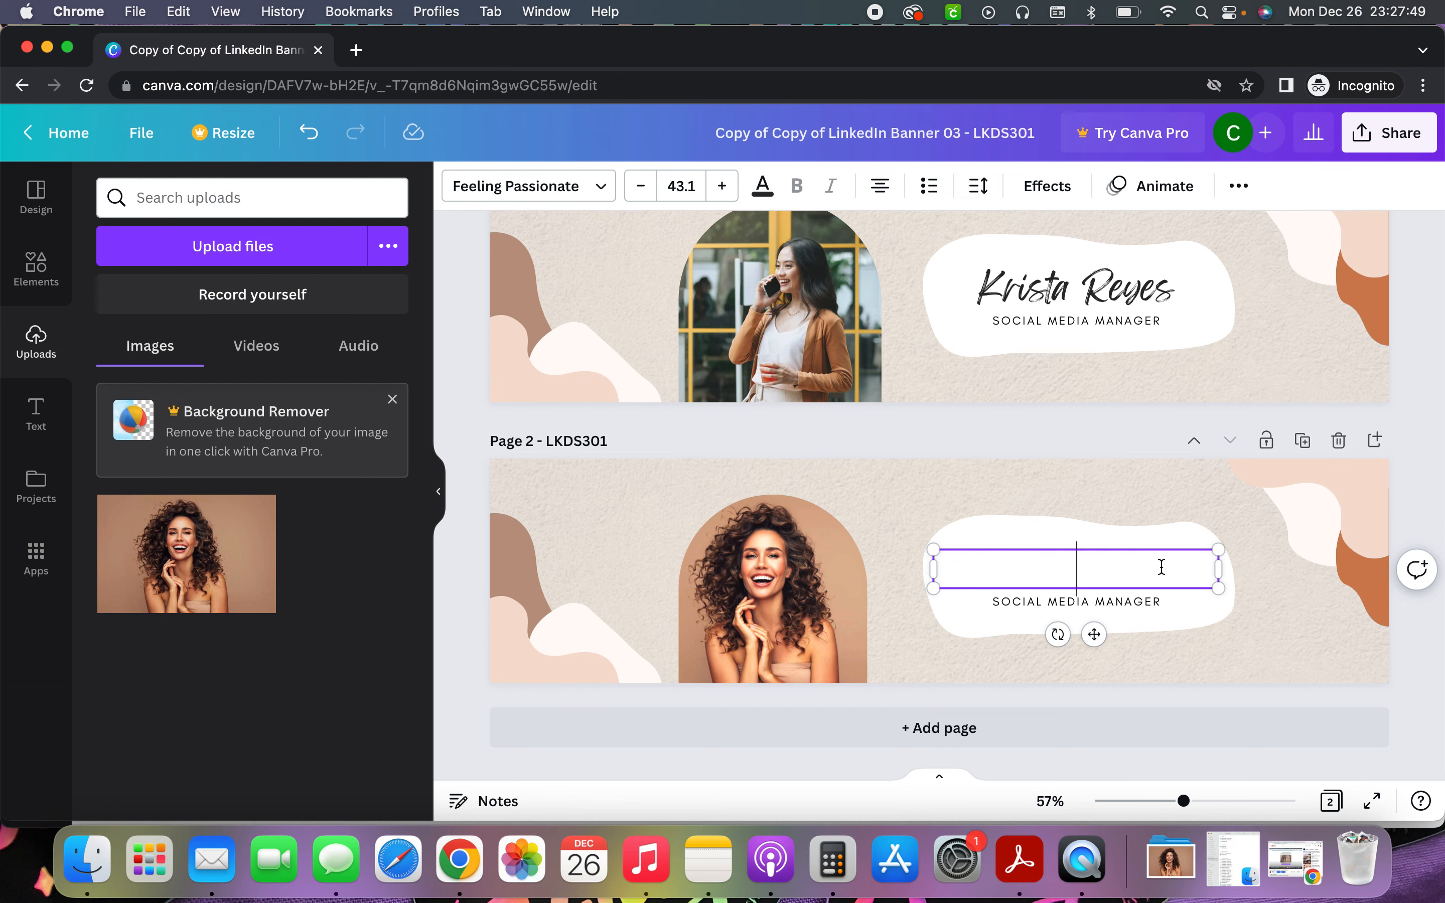
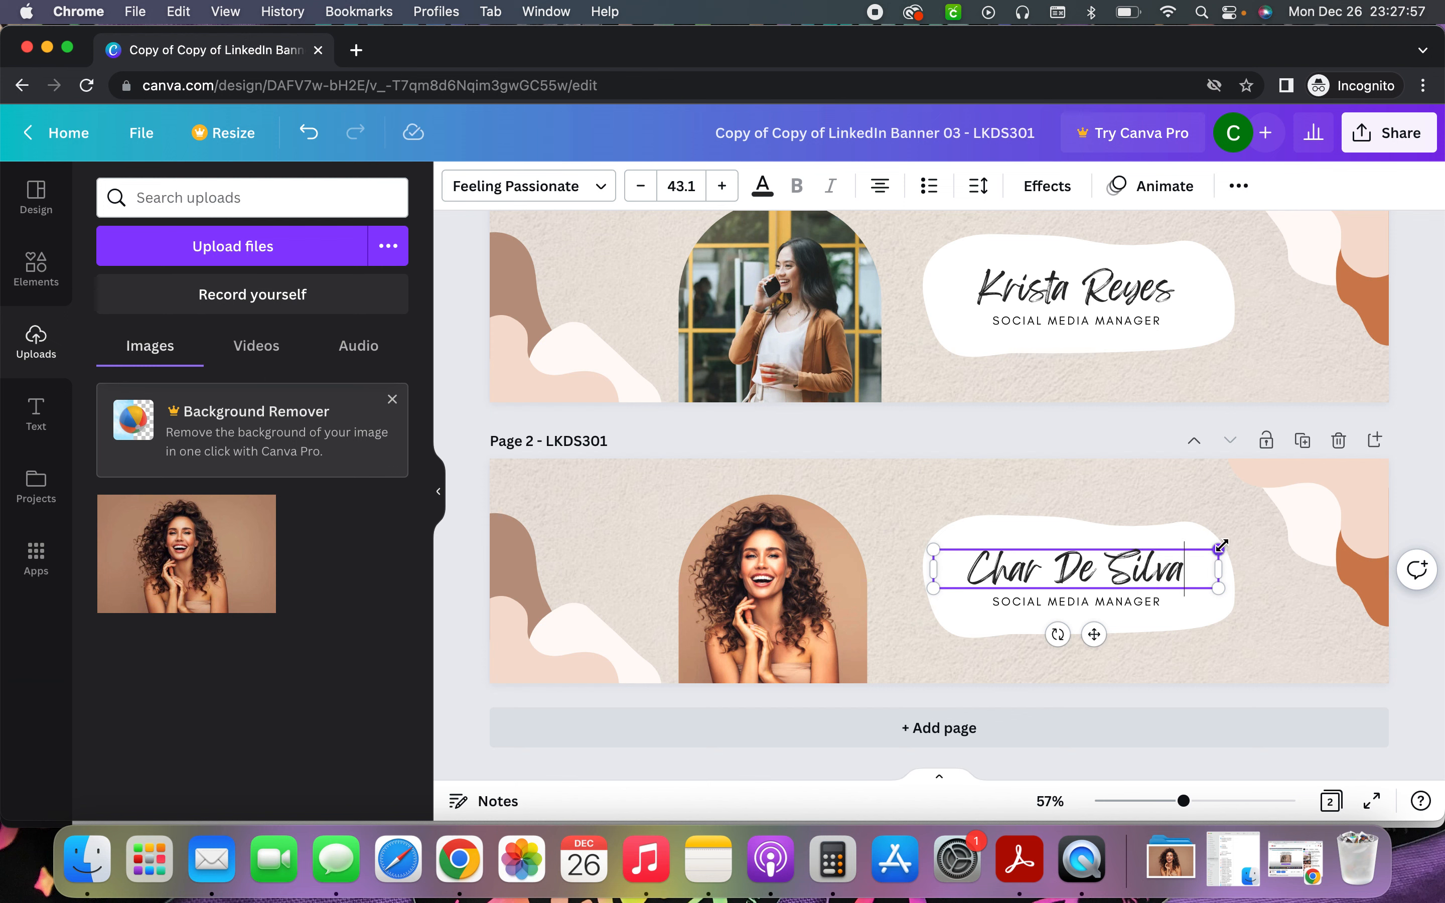
Fit the name text box to the white shape and set its font size to 40.3
mouse_move(1218, 547)
left_mouse_down()
mouse_move(1283, 503)
mouse_move(1198, 554)
left_mouse_up()
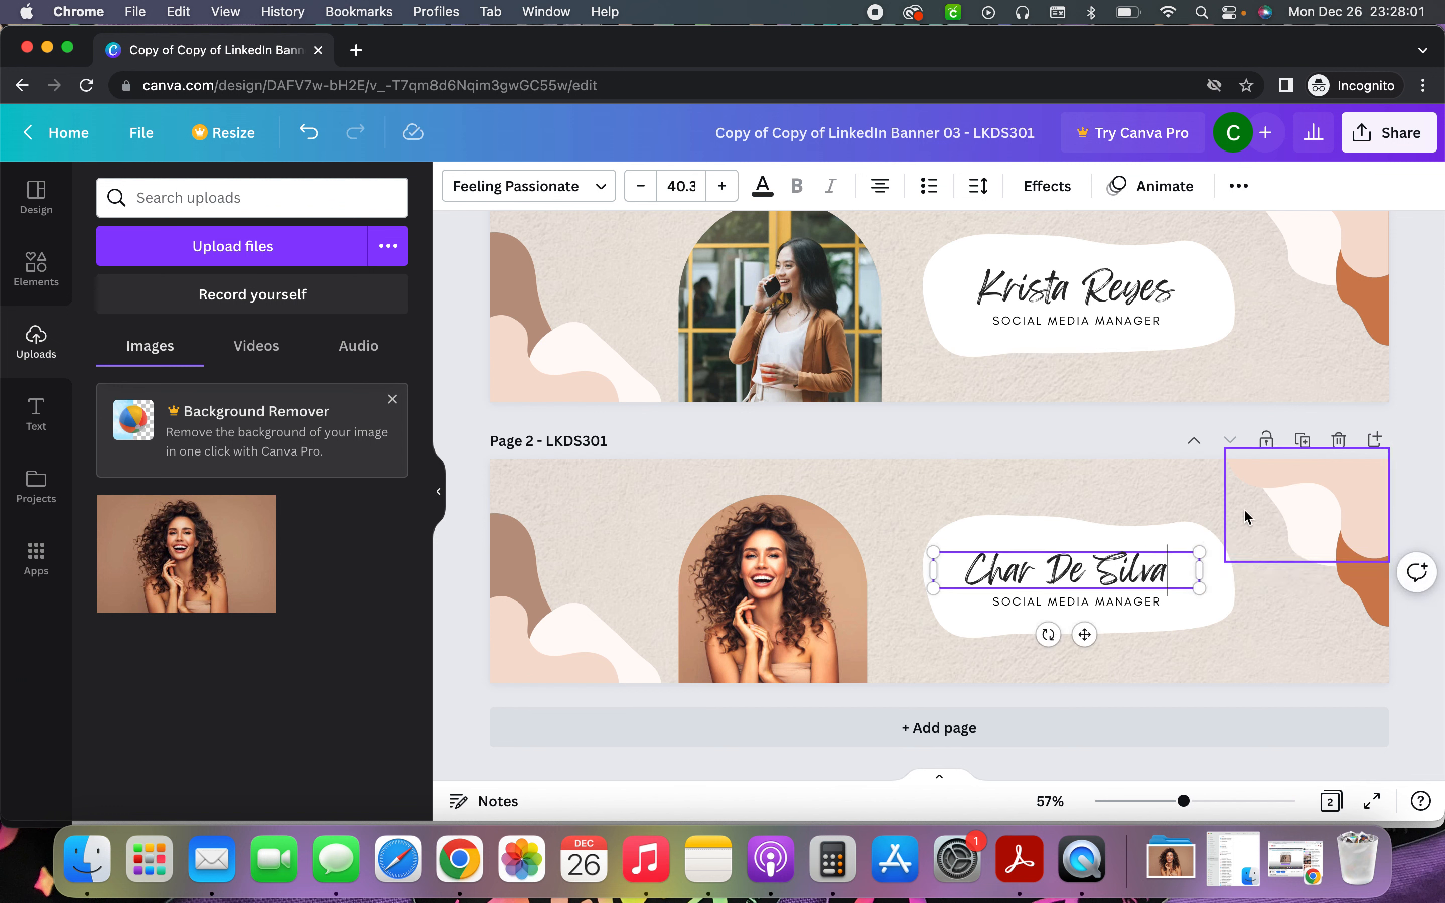
left_click(722, 187)
left_click(722, 187)
left_click(723, 187)
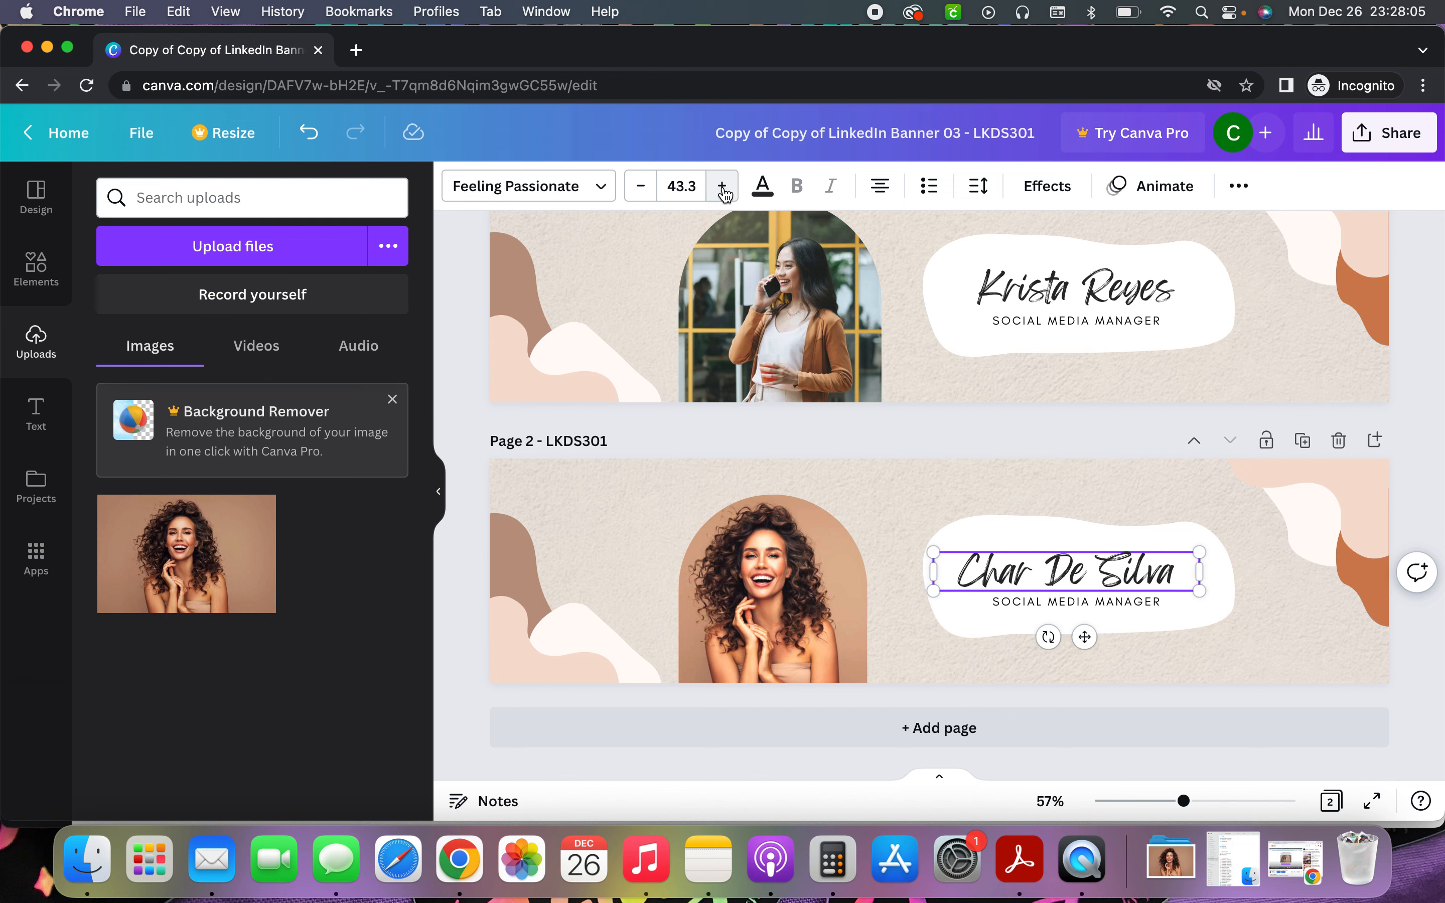
left_click(723, 187)
left_click(637, 188)
left_click(638, 188)
left_click(638, 187)
left_click(638, 188)
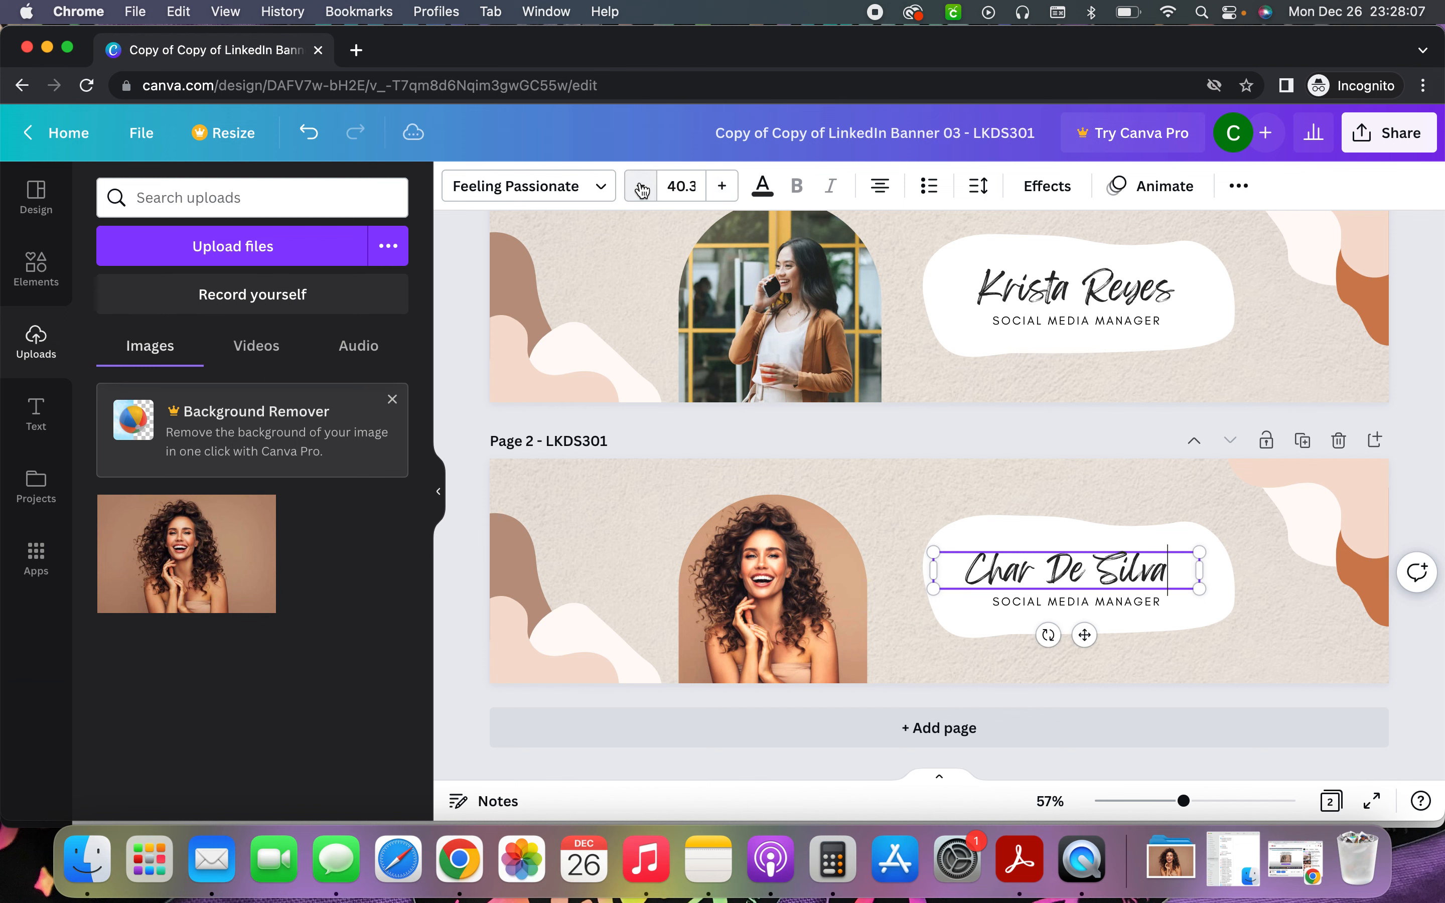
Colour the name text mint green #48CF8E using a custom colour
left_click(762, 194)
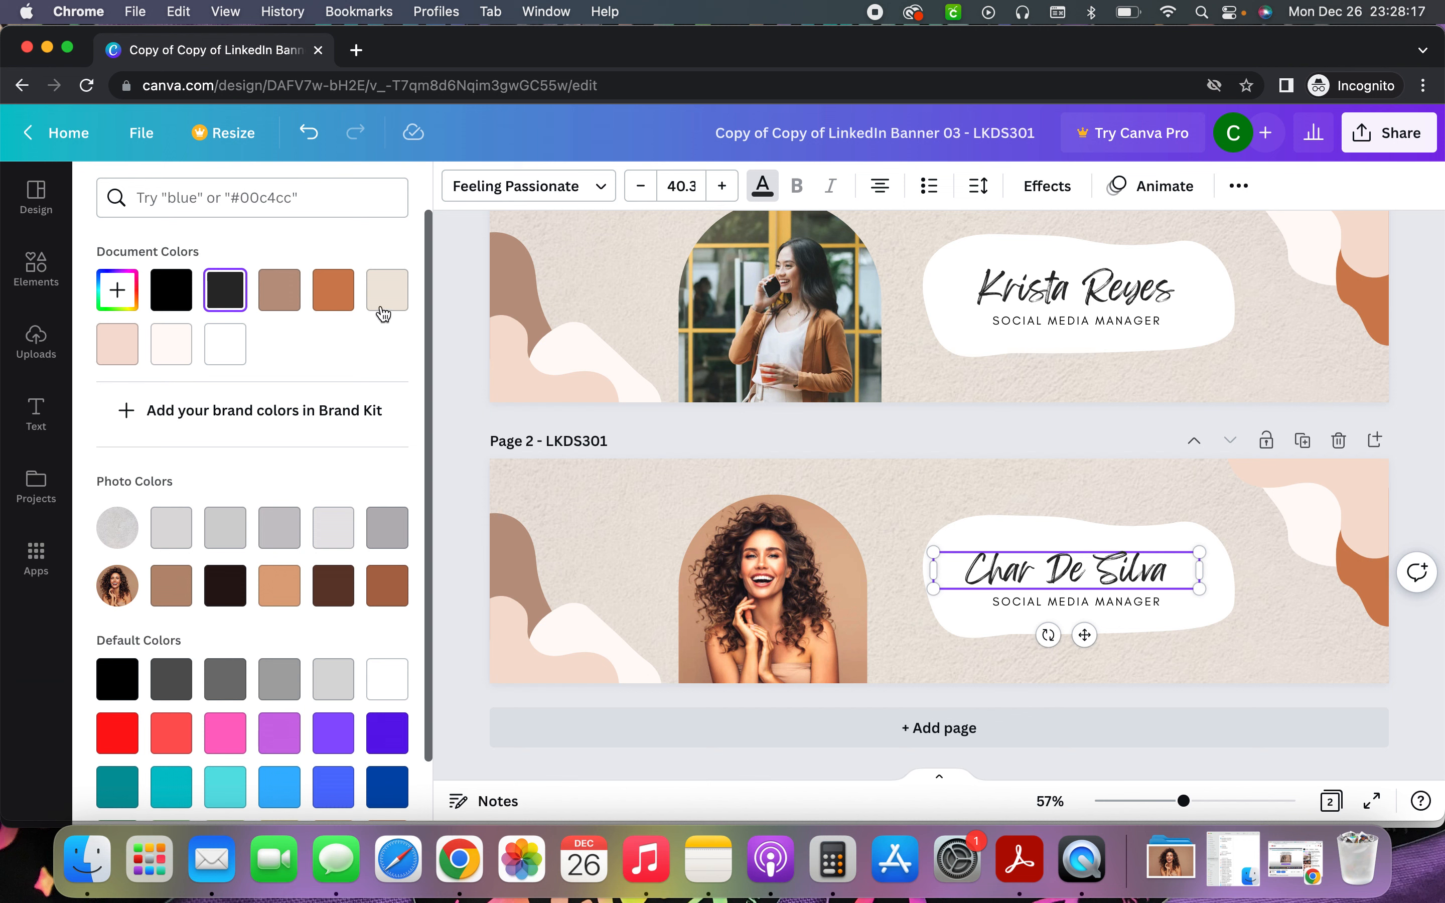
left_click(324, 307)
left_click(172, 292)
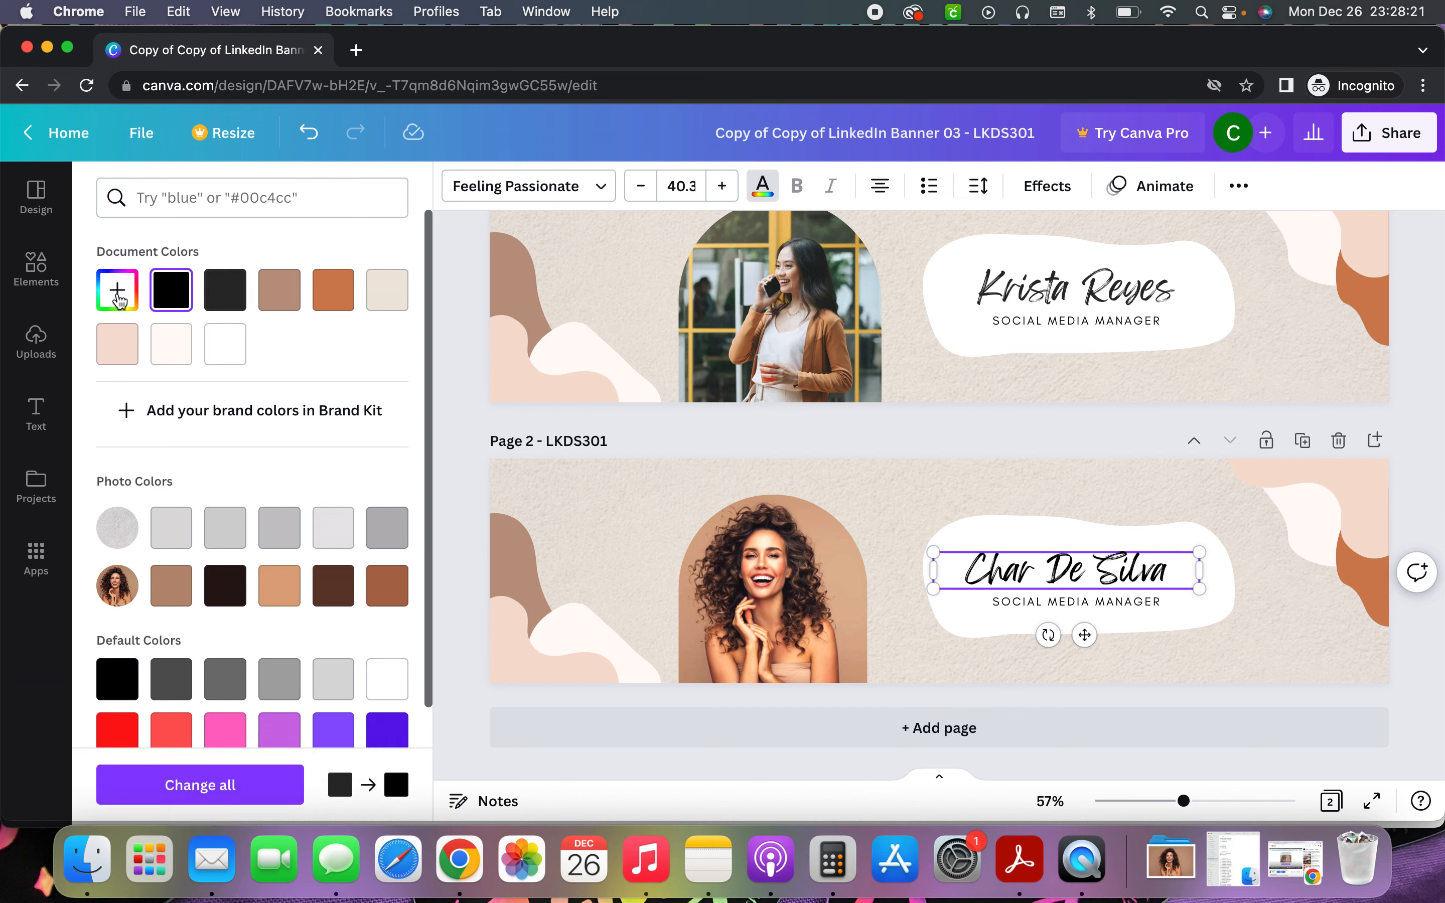
left_click(118, 293)
mouse_move(295, 357)
left_mouse_down()
mouse_move(229, 339)
mouse_move(380, 348)
mouse_move(320, 352)
left_mouse_up()
left_click_drag(129, 470, 228, 463)
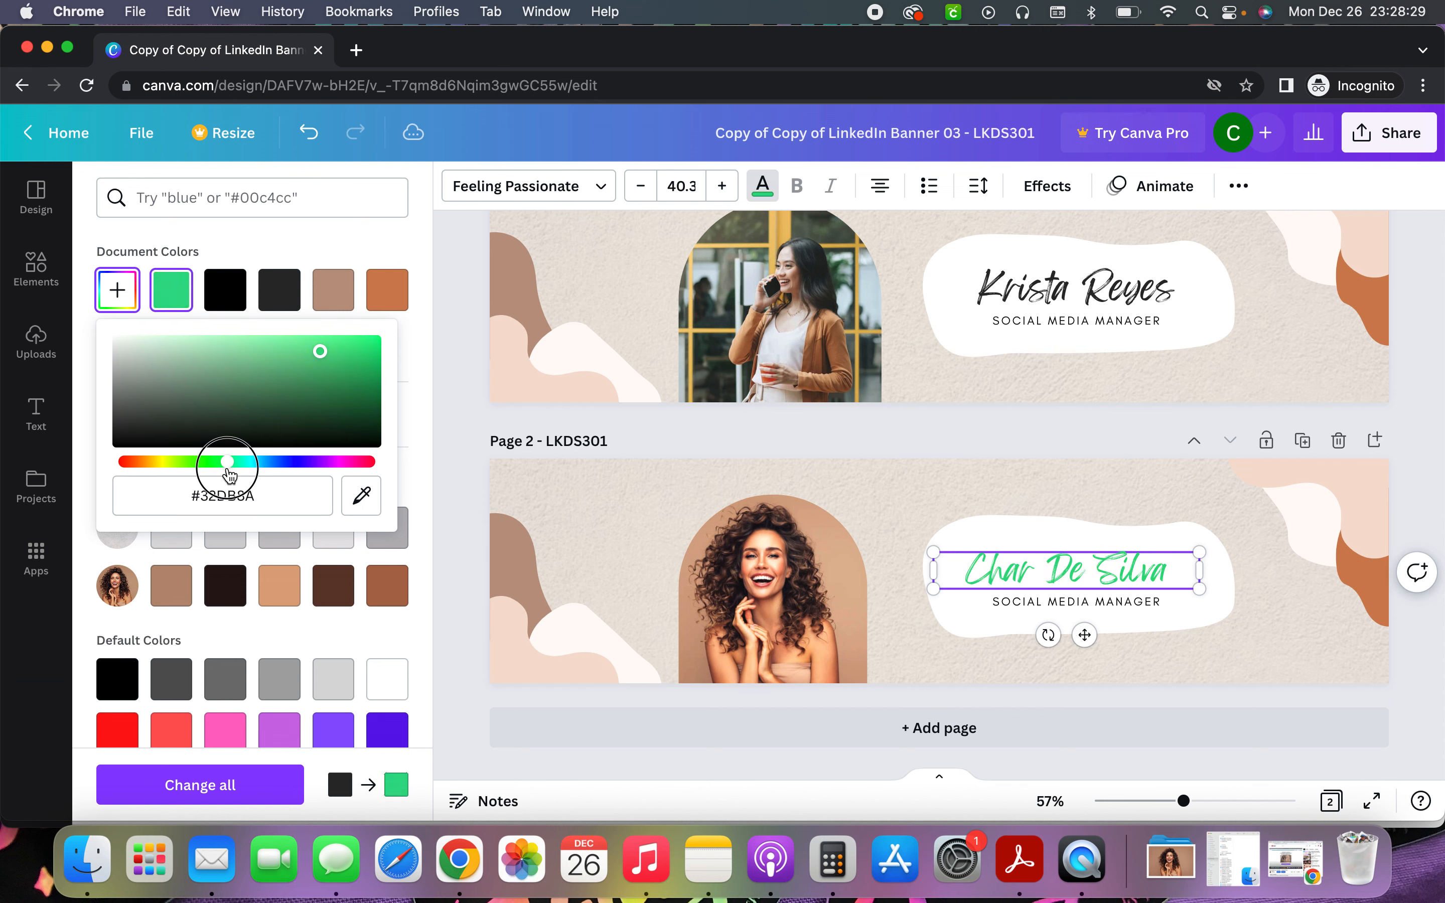
left_click_drag(317, 345, 288, 357)
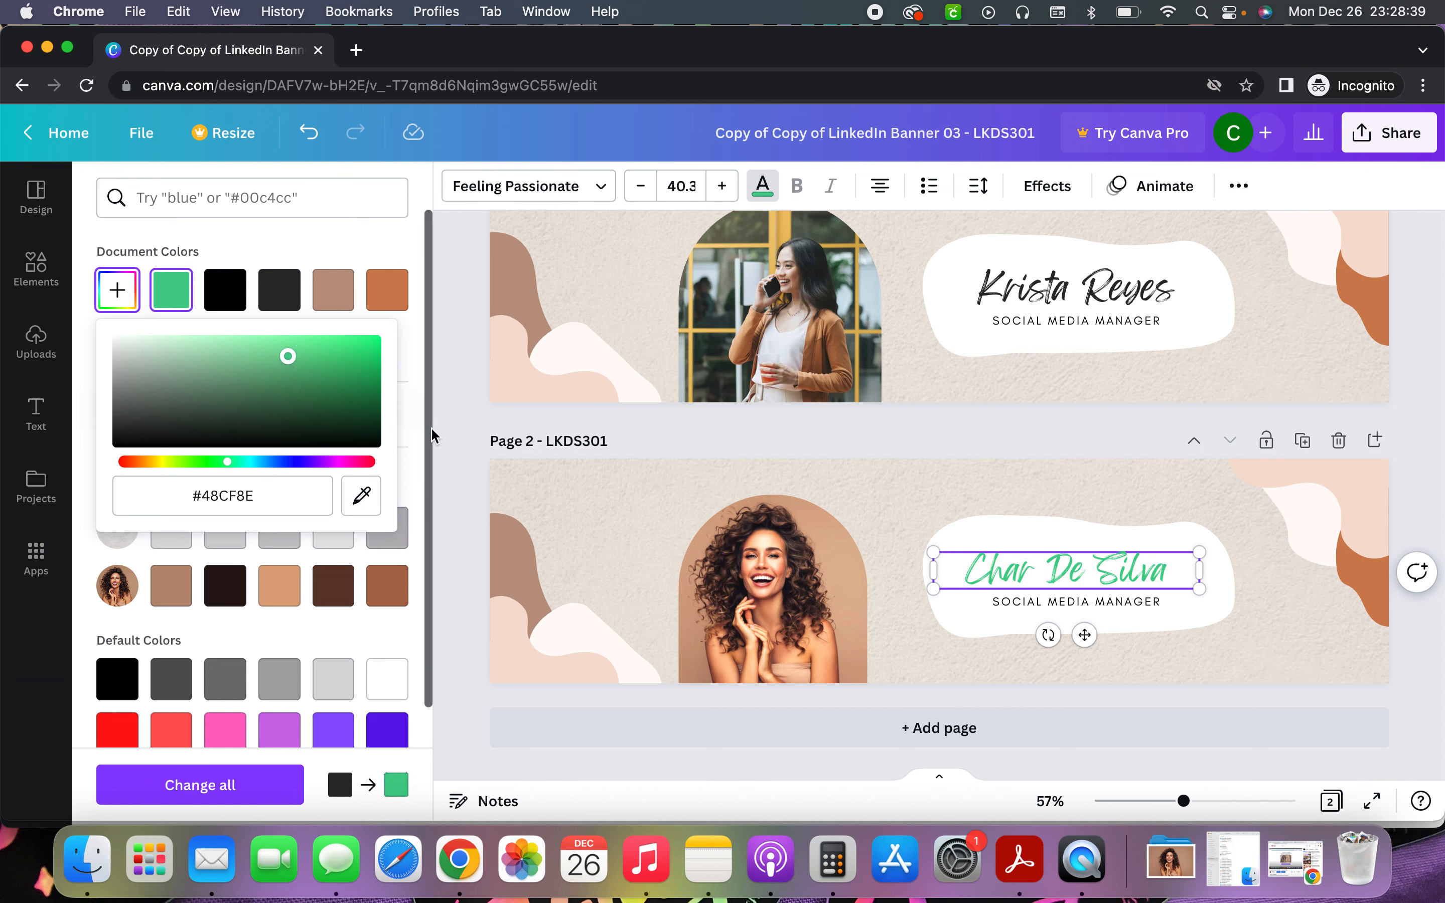
left_click(600, 190)
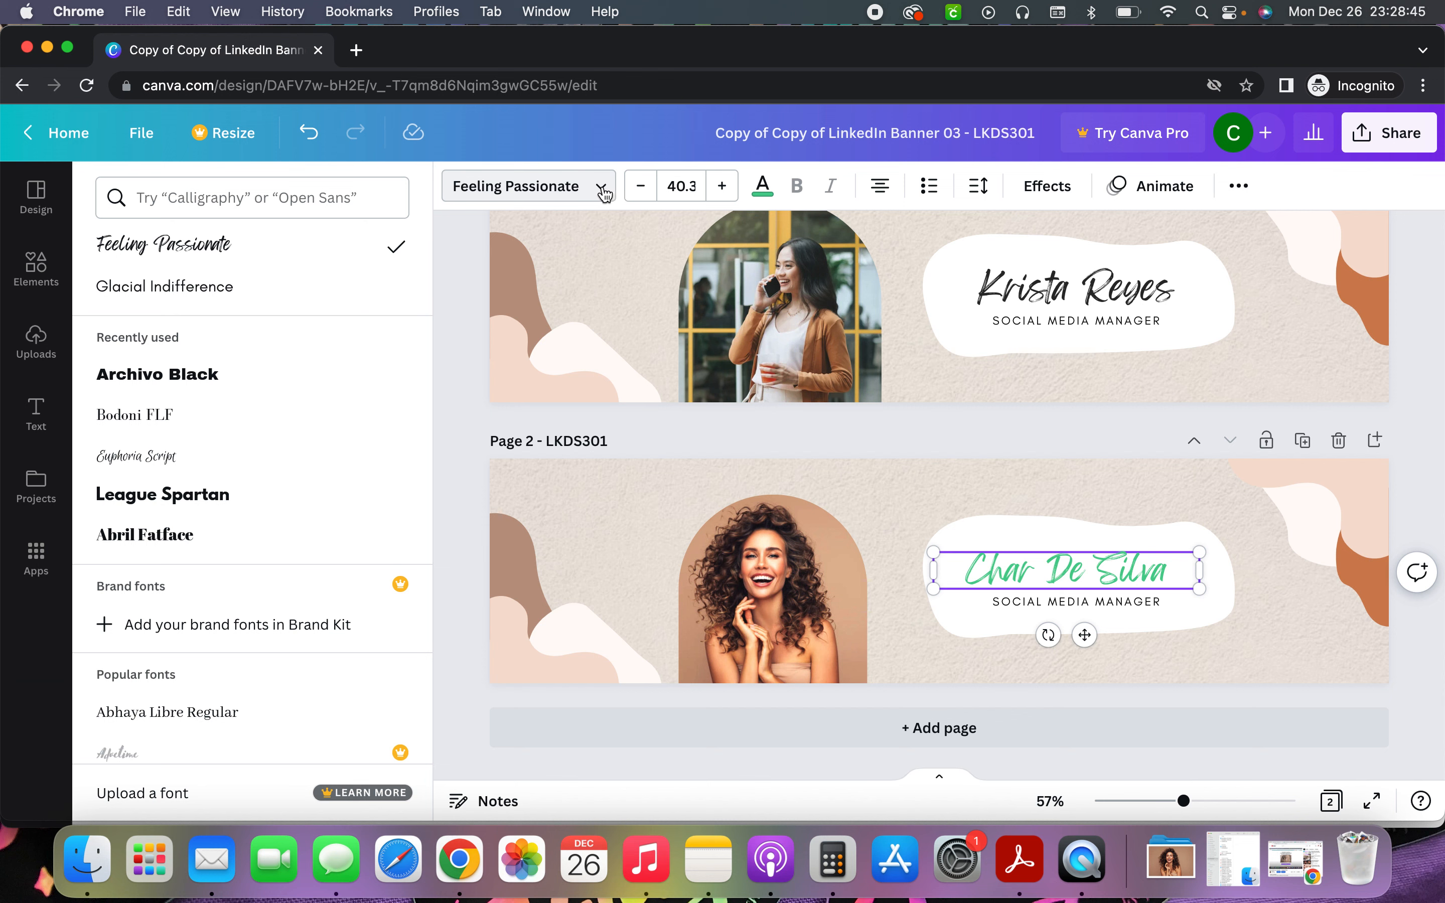
Switch the name font to Archivo Black after trying Glacial Indifference and Bodoni FLF
left_click(245, 291)
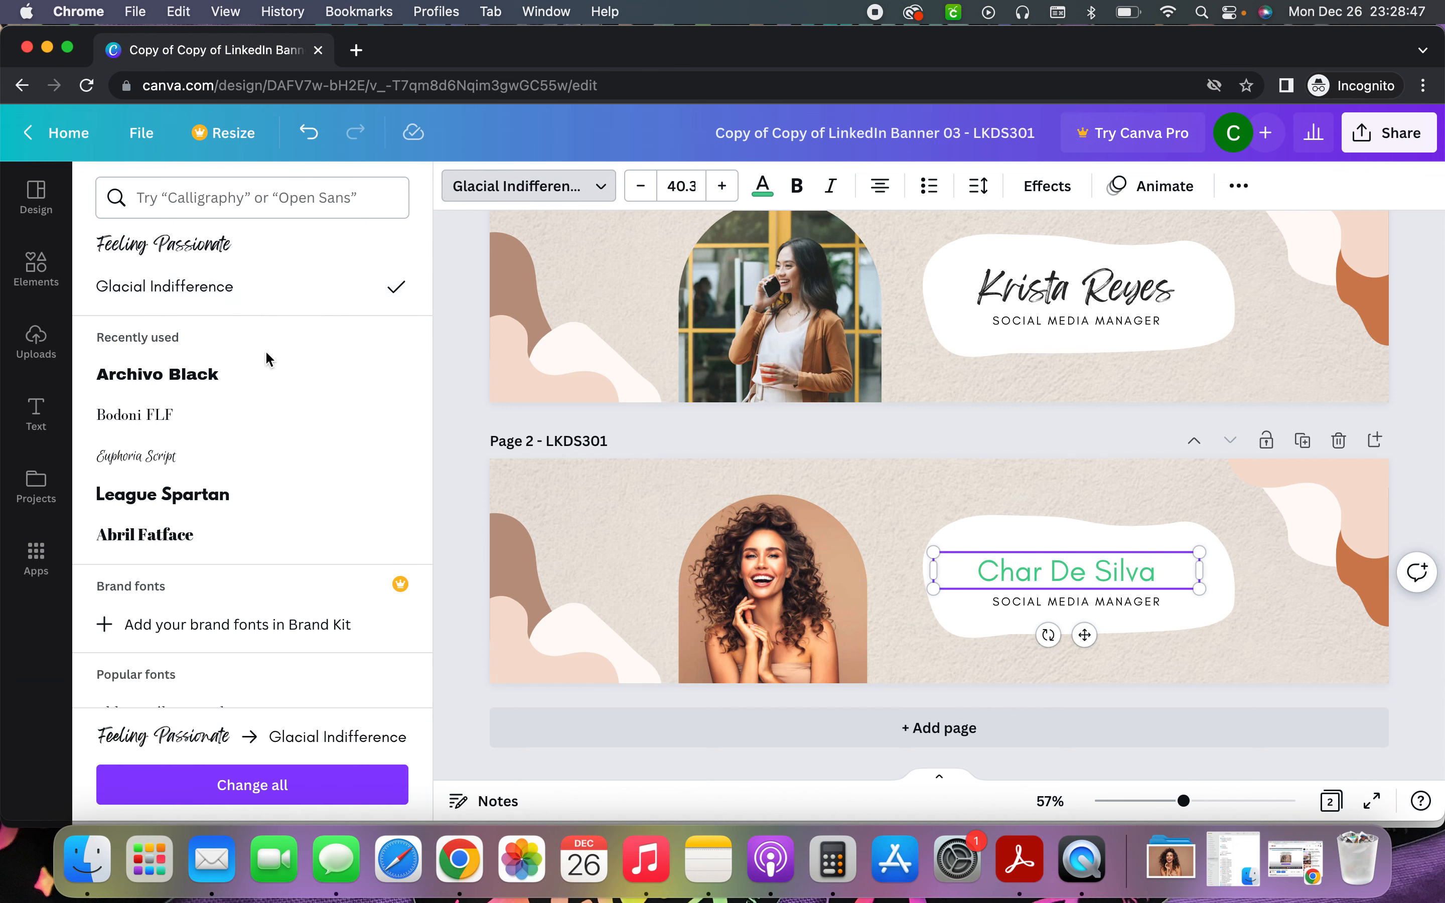
left_click(264, 375)
left_click(258, 415)
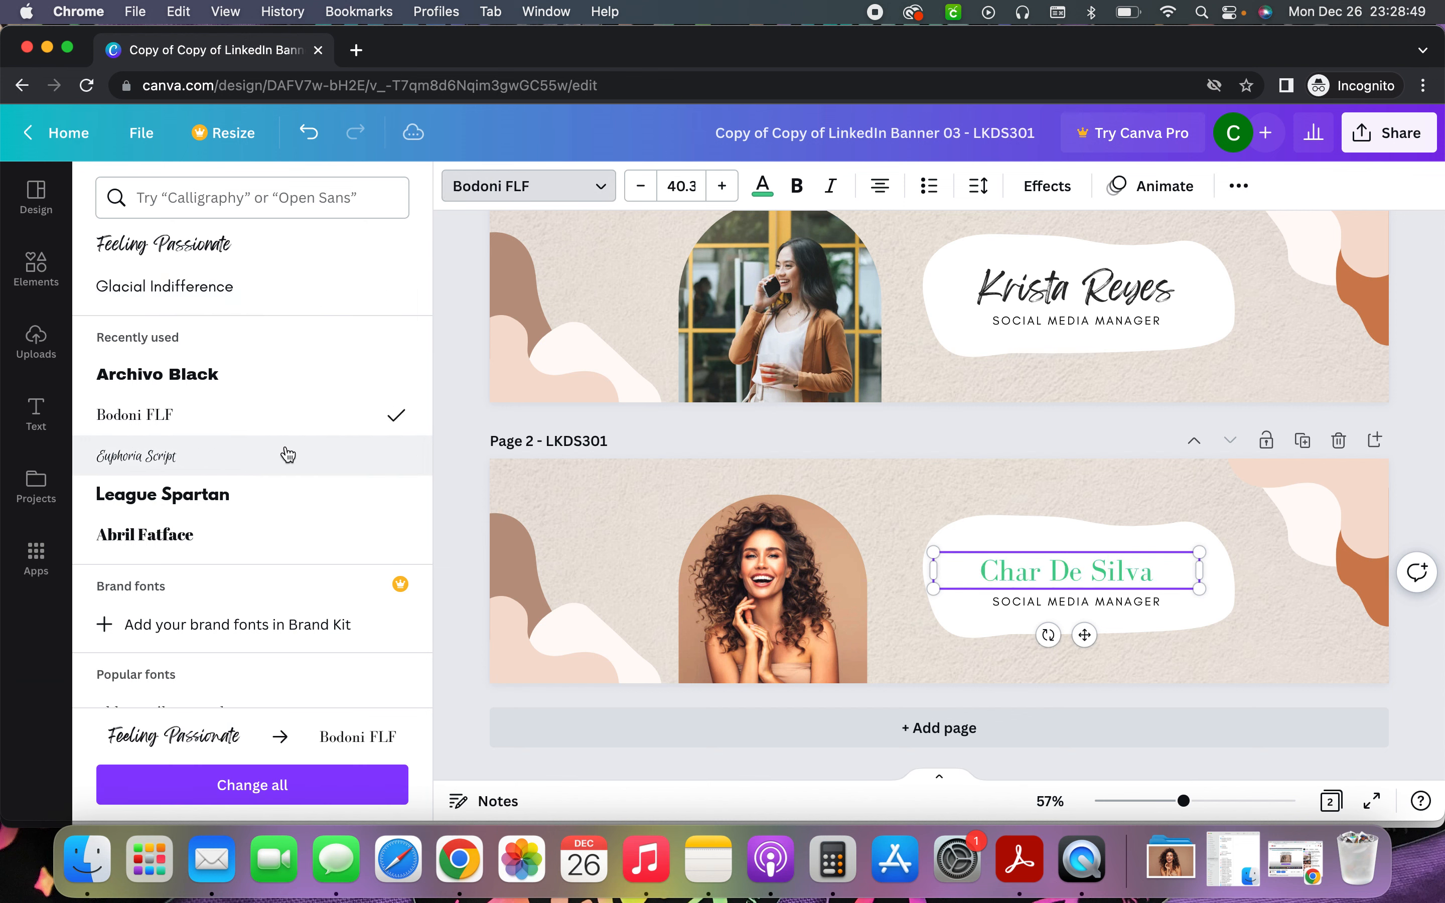
left_click(277, 378)
Try calligraphy fonts such as Malibu Ring, then undo back to bold Archivo Black
left_click(302, 189)
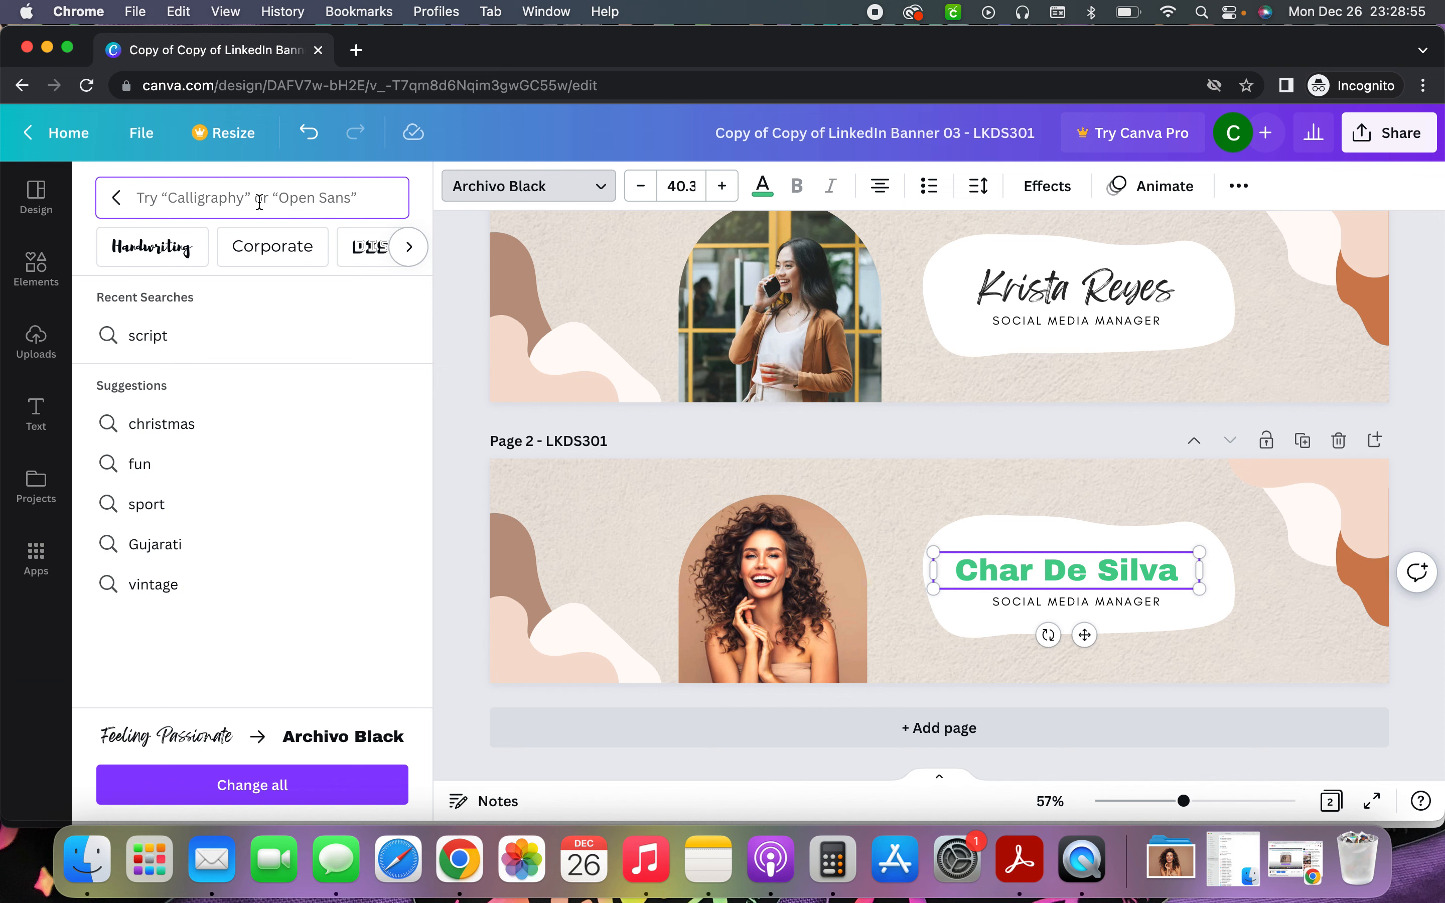
type("callig")
type("raphy")
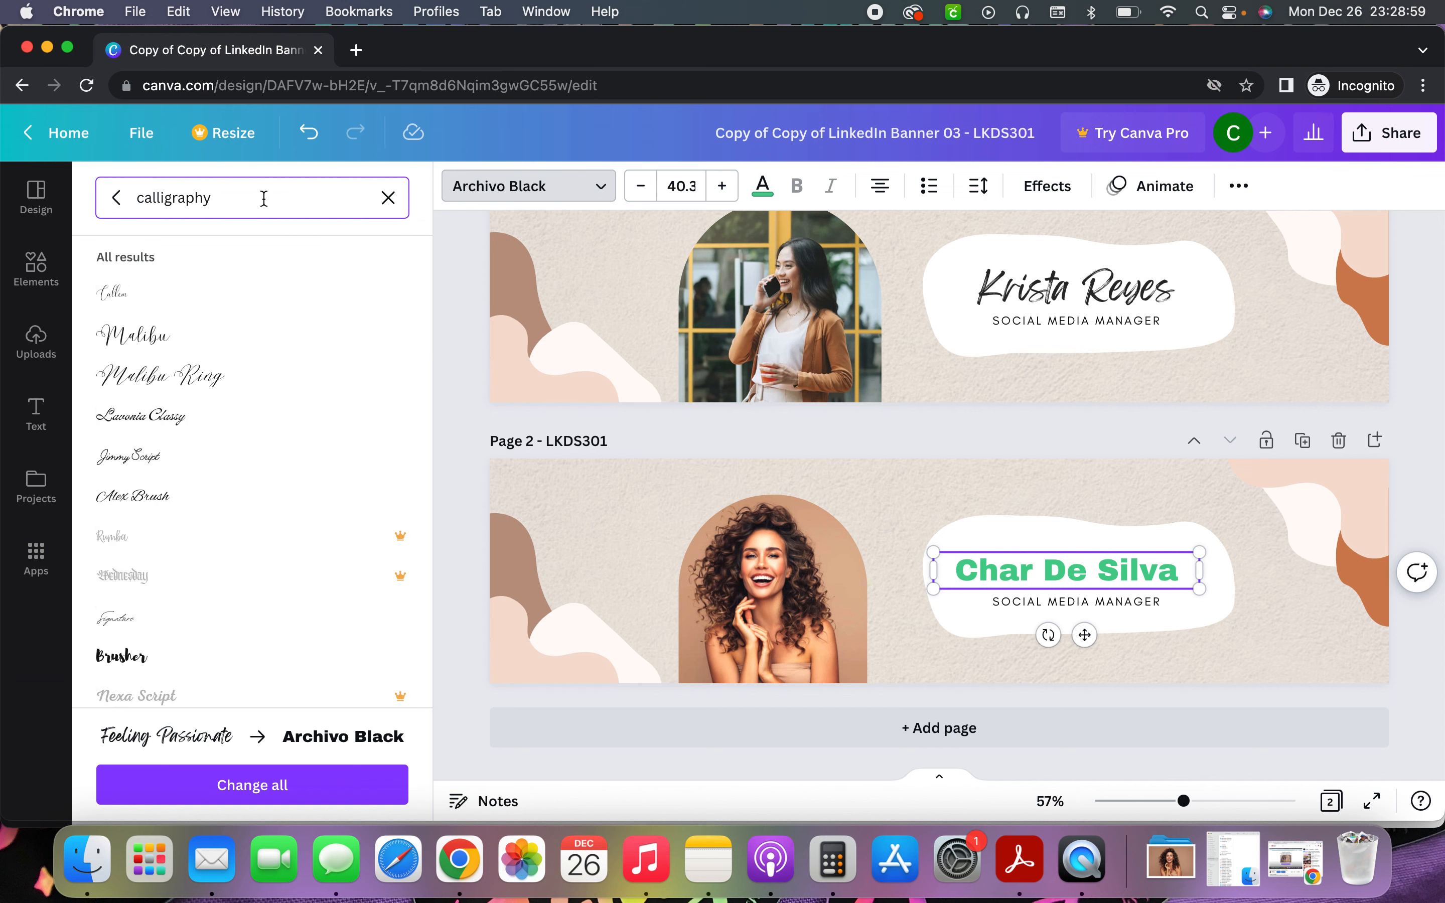
left_click(307, 374)
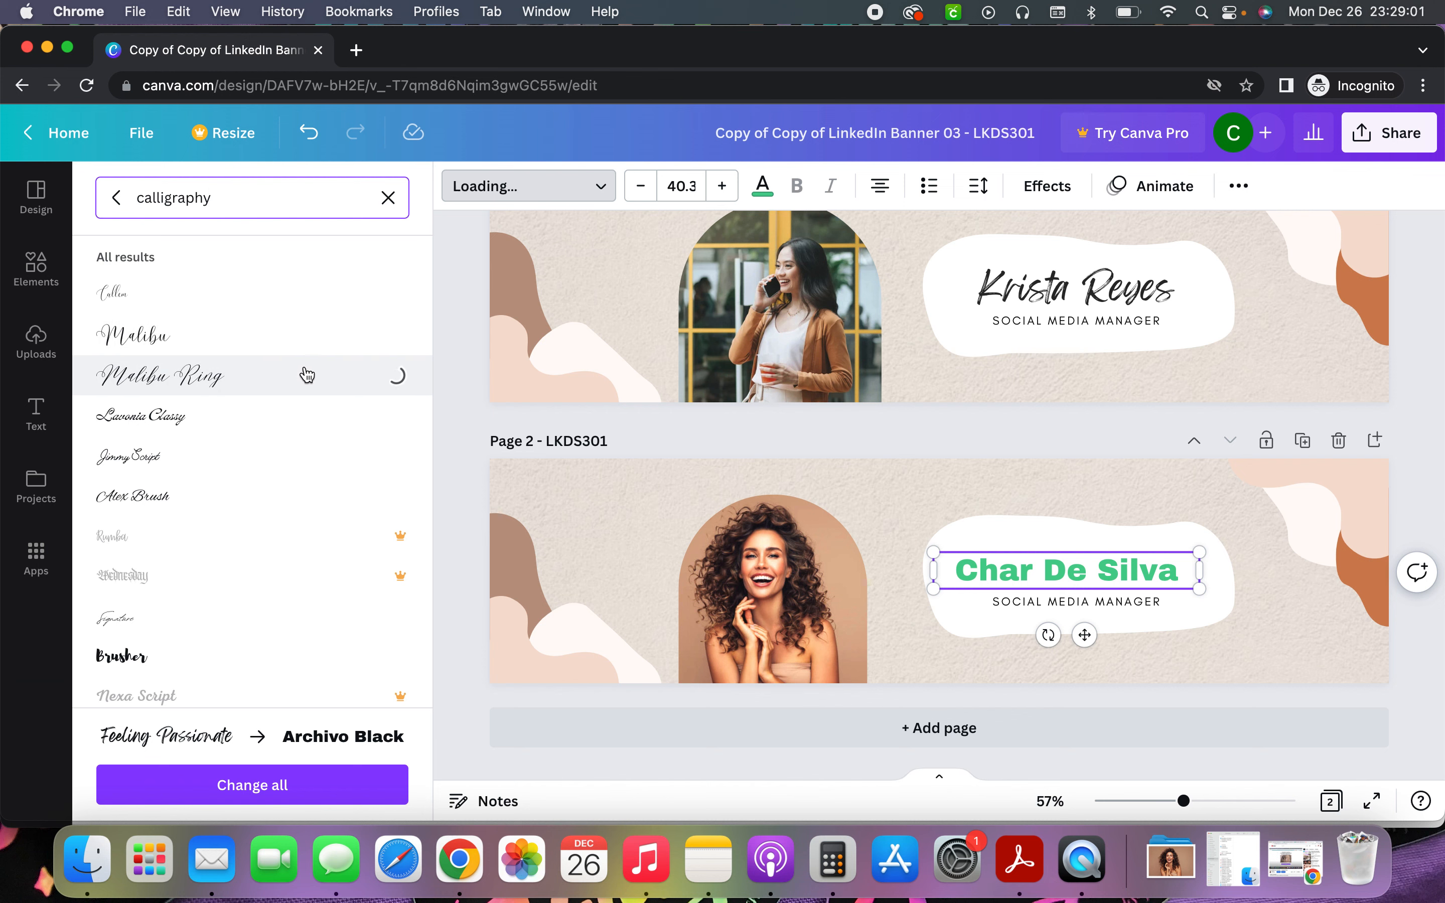
left_click(294, 298)
left_click(312, 365)
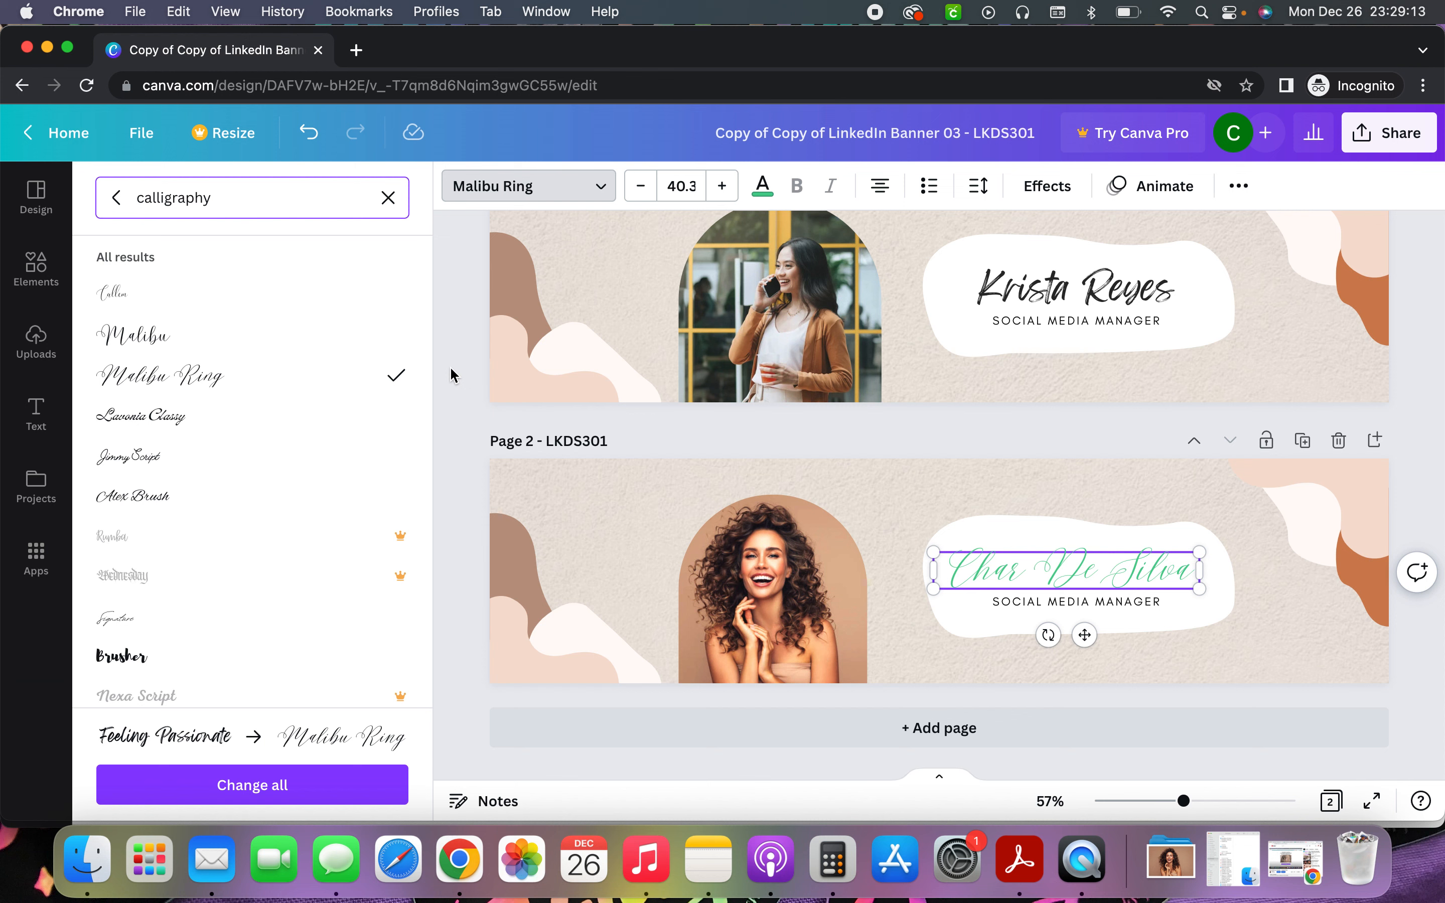
key("BackSpace")
key("BackSpace")
key("BackSpace")
key("BackSpace")
key("BackSpace")
key("BackSpace")
key("BackSpace")
key("BackSpace")
key("BackSpace")
key("BackSpace")
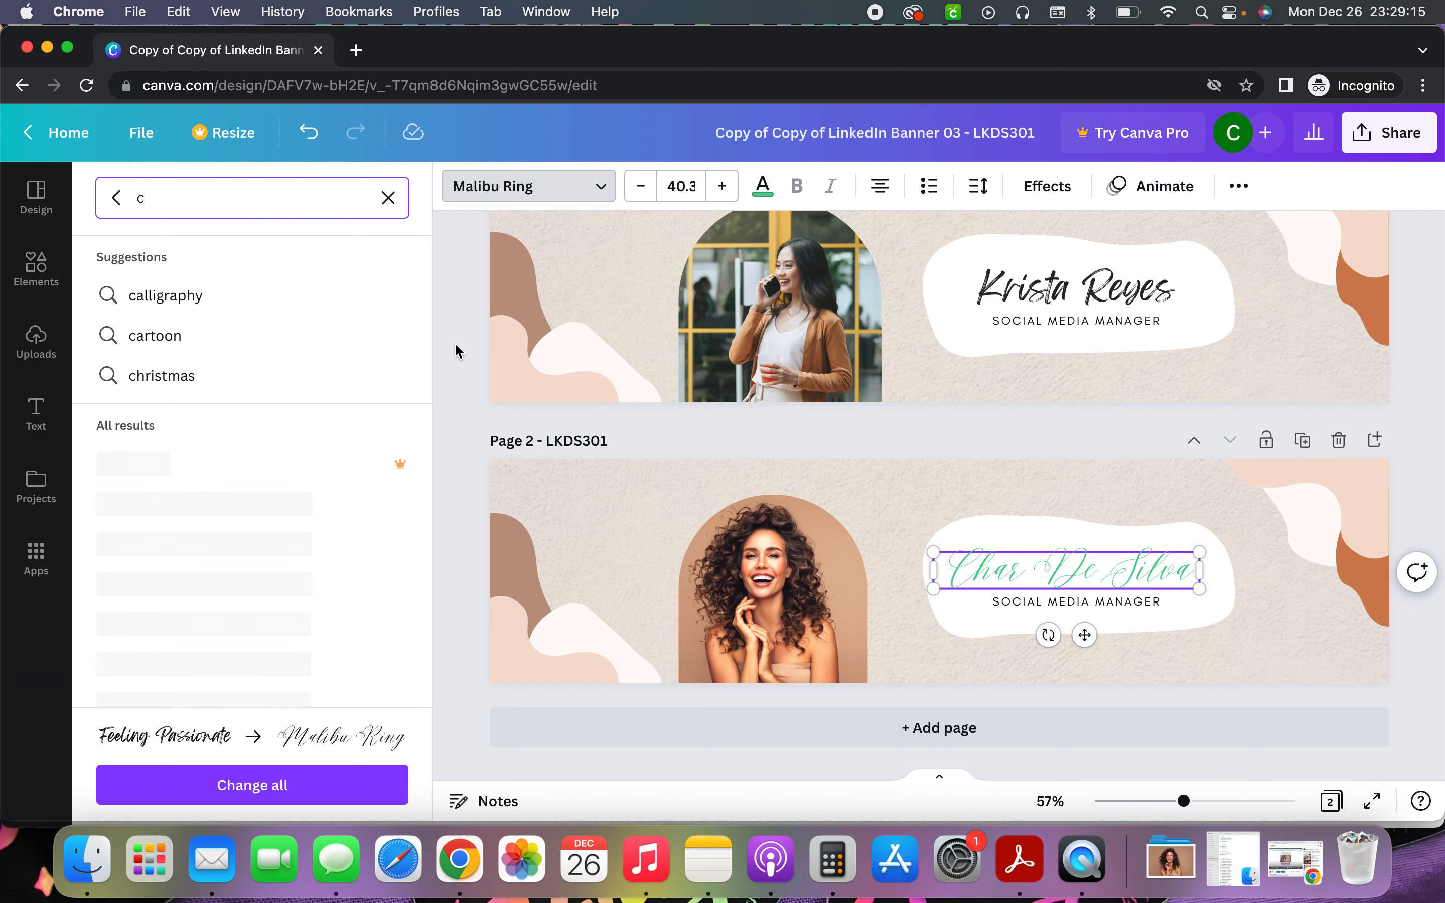
key("Escape")
key("Escape")
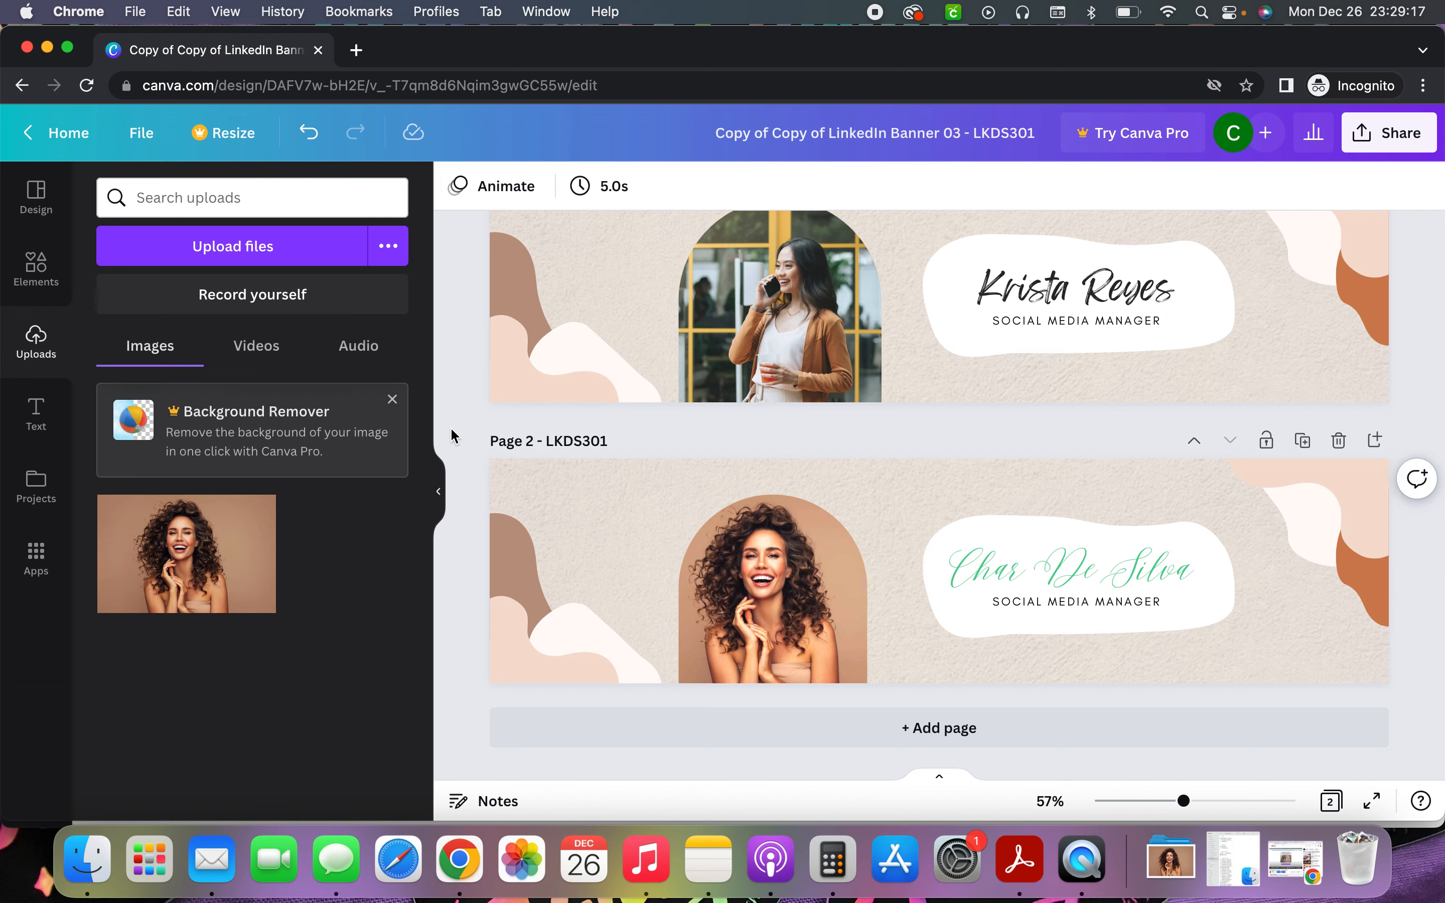
key("super+z")
key("super+z")
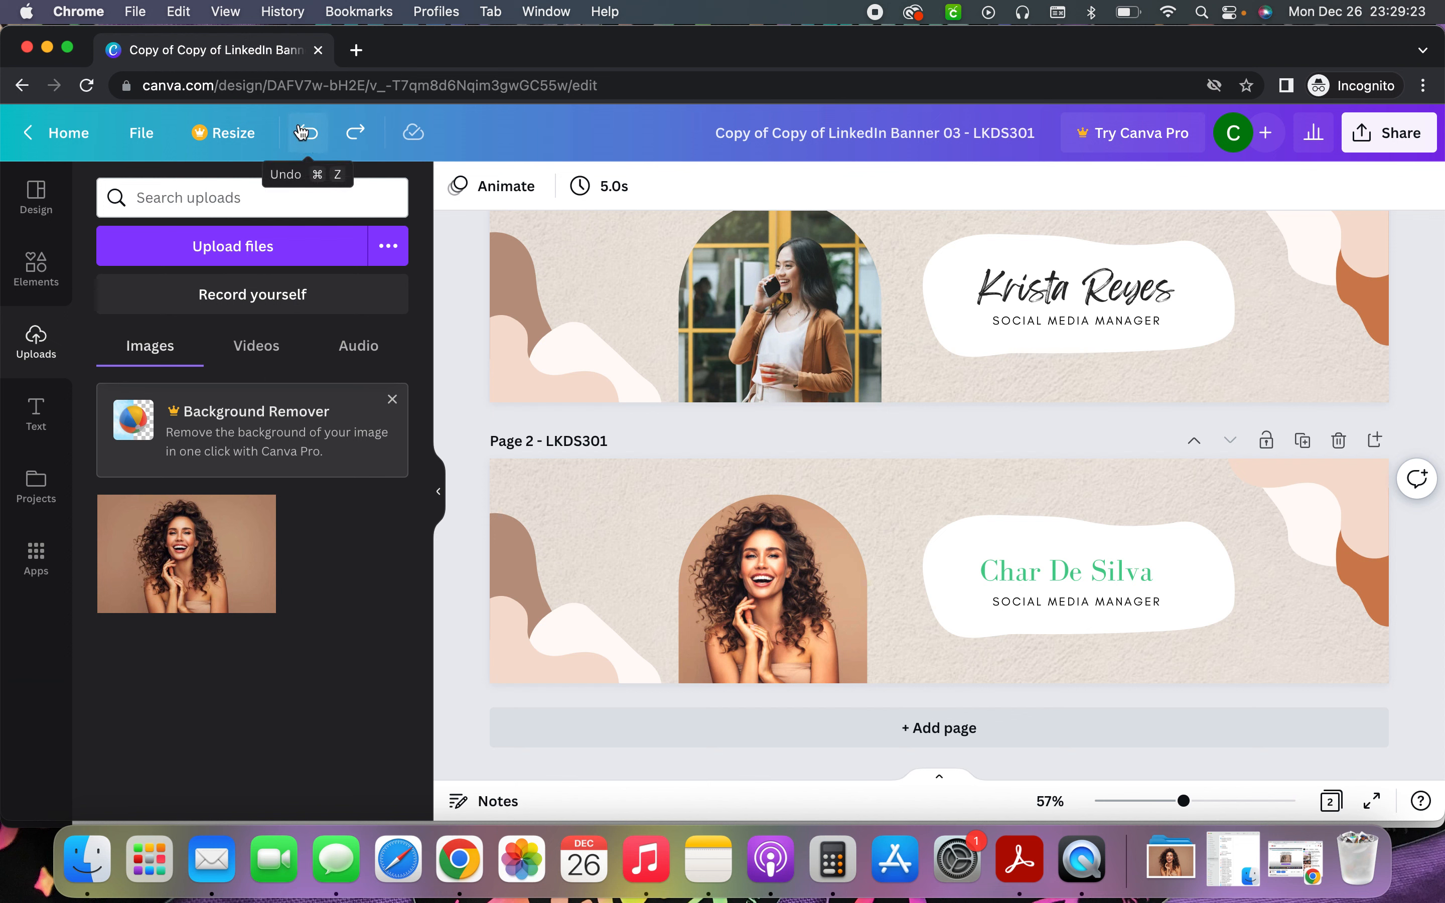
left_click(354, 138)
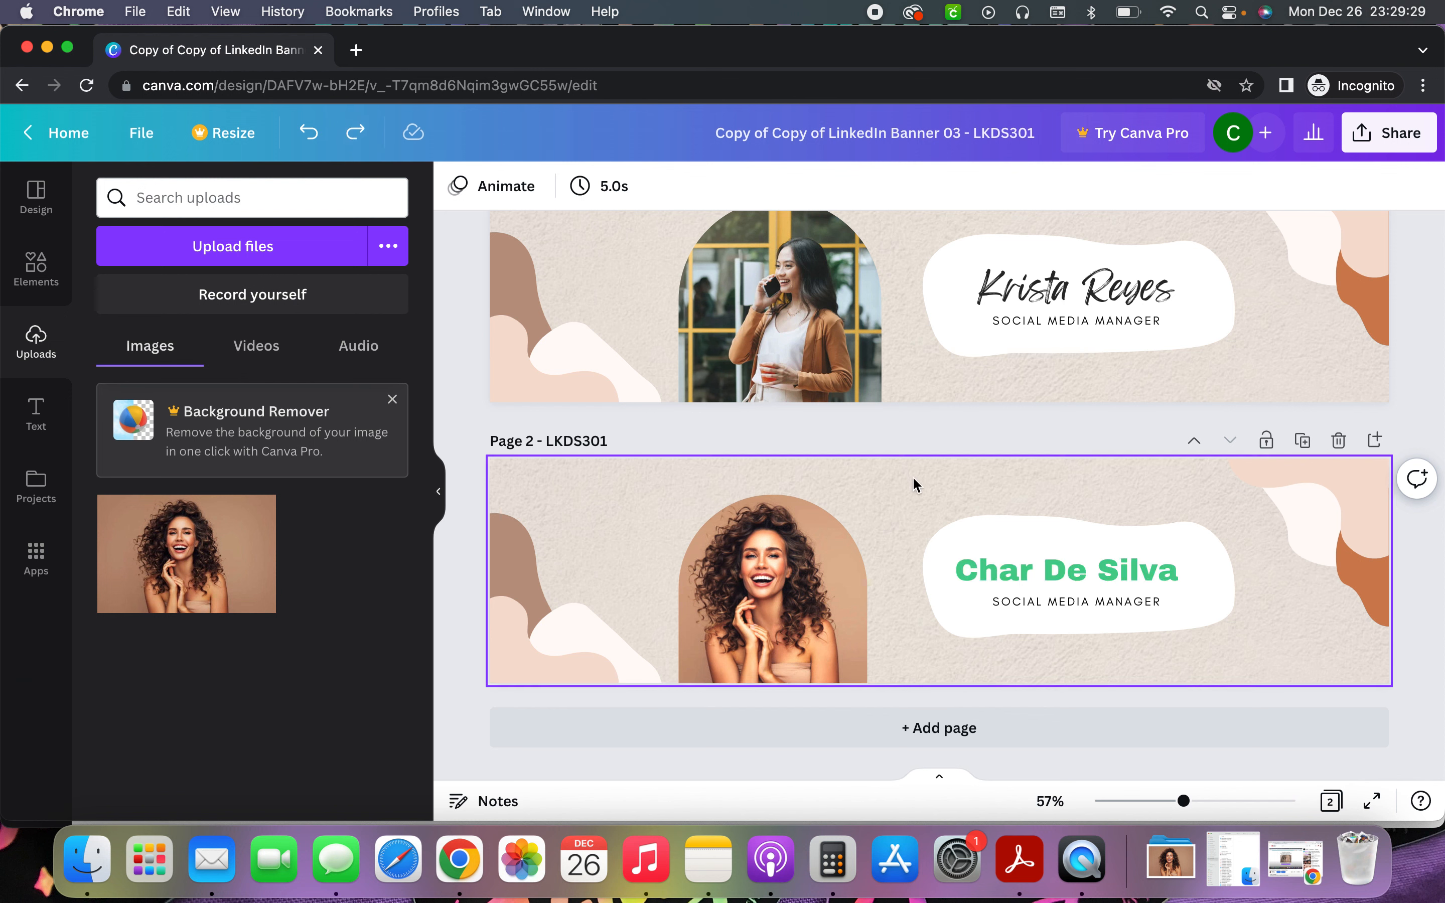
Shrink the white blob behind the name slightly and nudge it left
left_click(1004, 545)
left_click_drag(1238, 512, 1200, 540)
left_click(1168, 567)
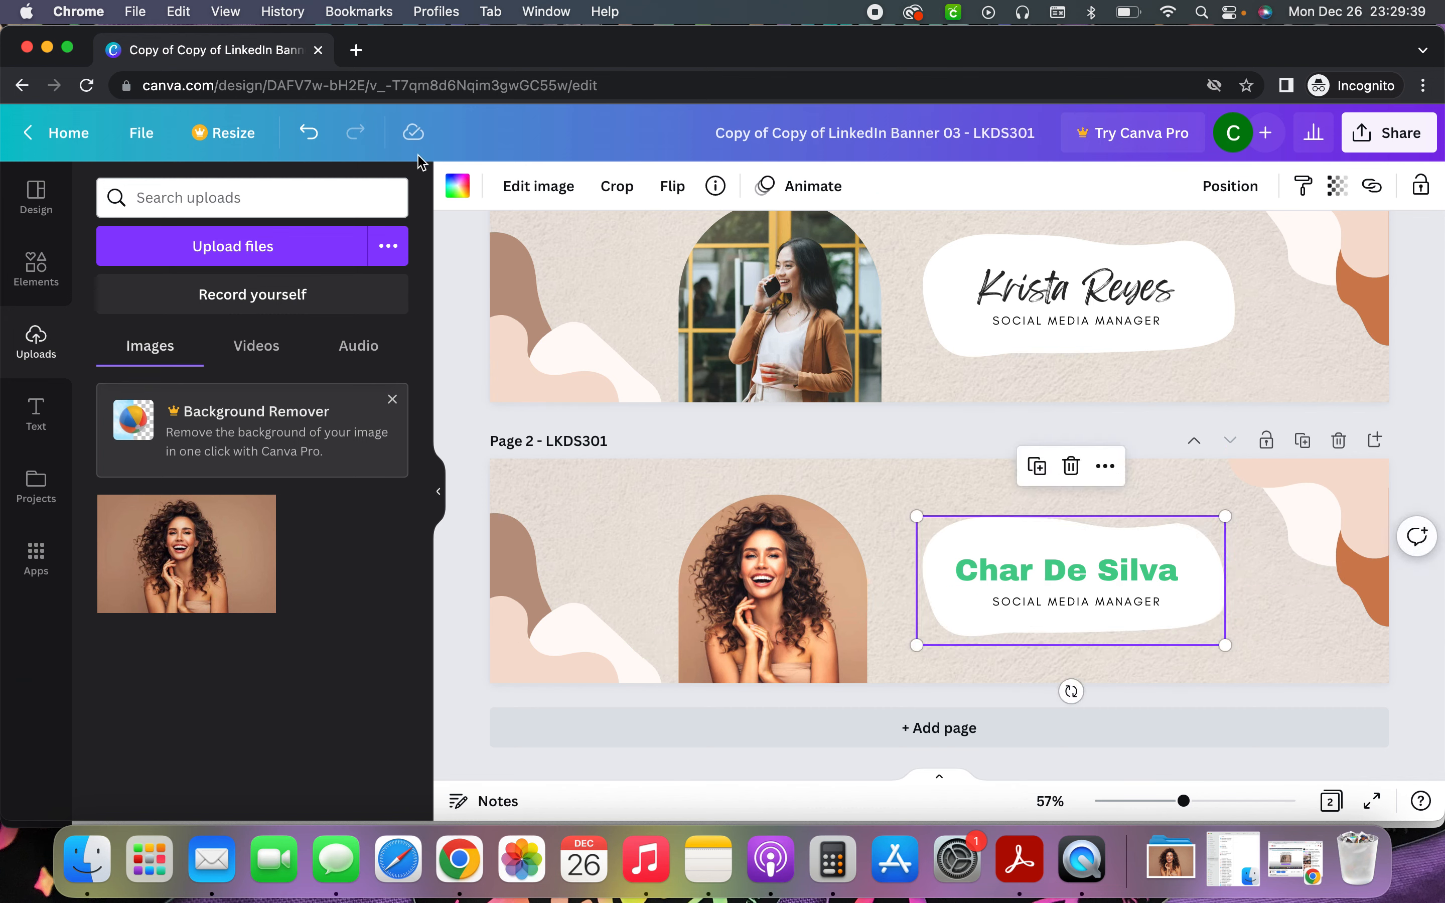
Fill the blob behind the name with light grey #CBC5C5
left_click(458, 186)
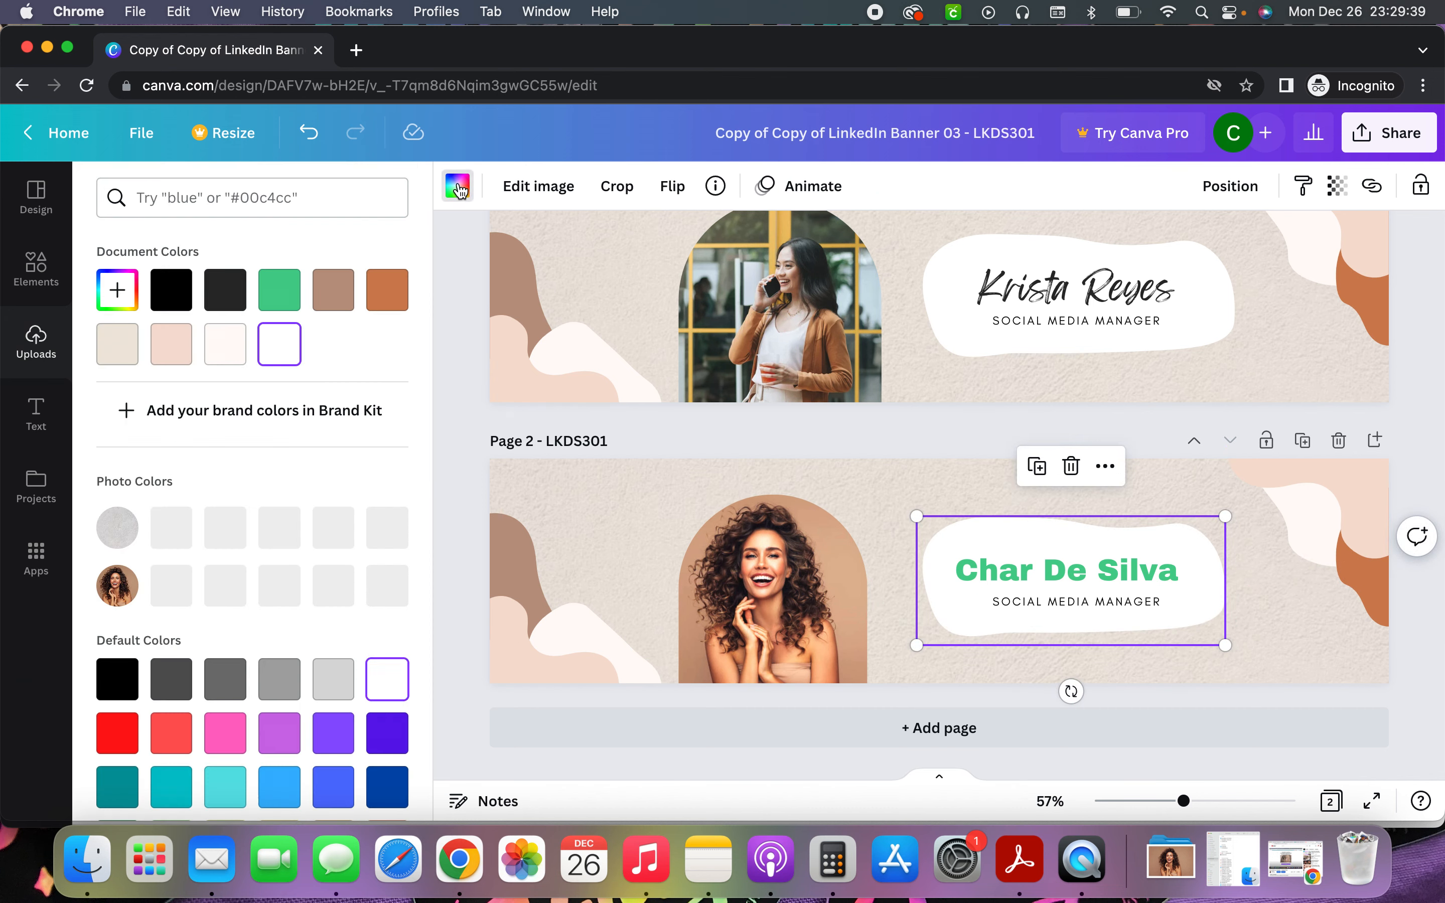
left_click(273, 289)
left_click(225, 293)
left_click(167, 299)
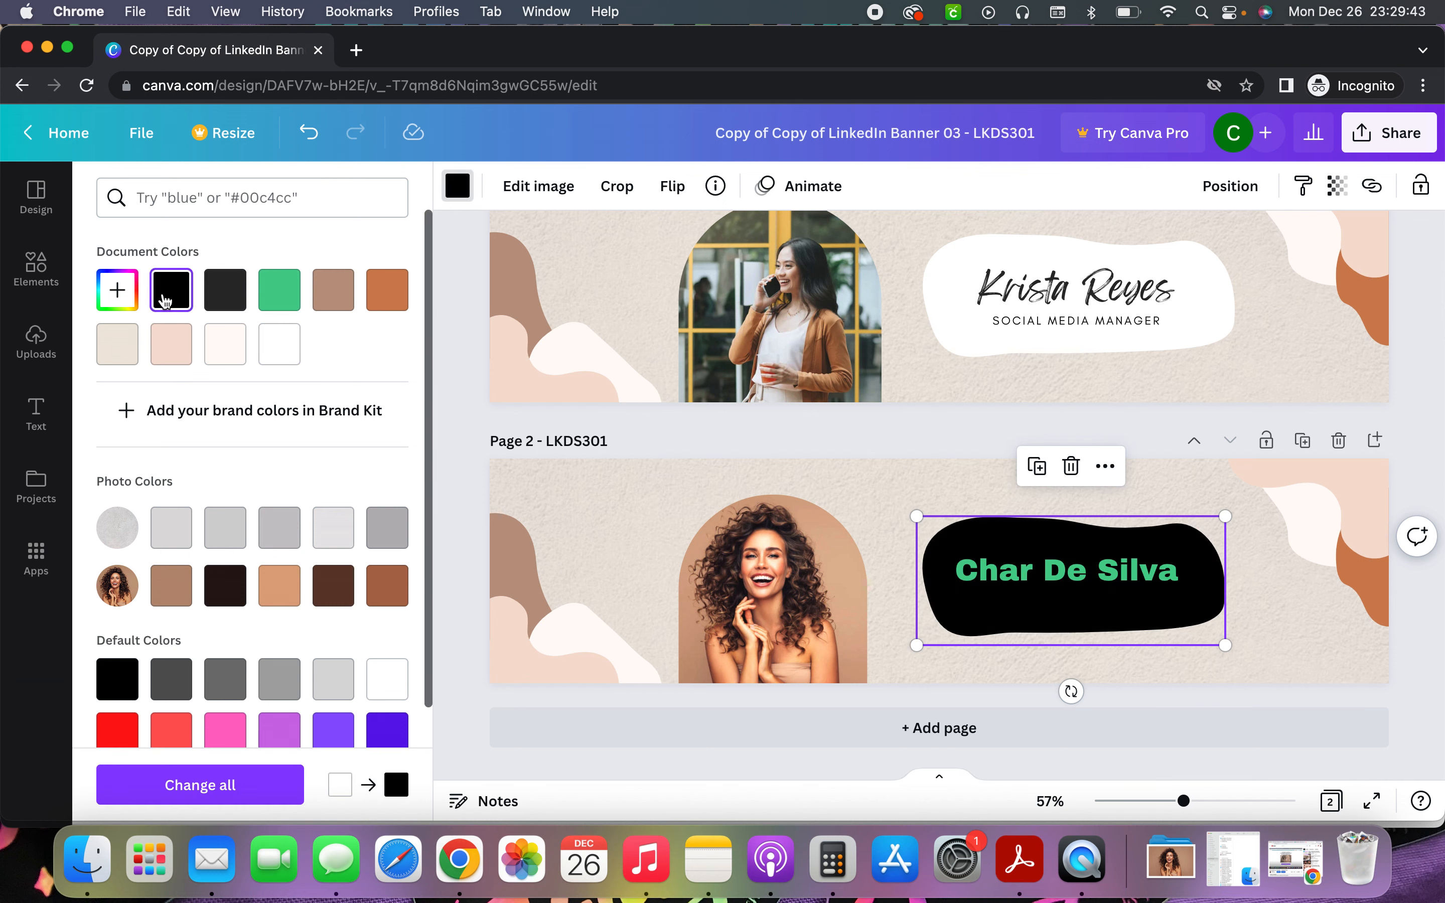
left_click(117, 289)
left_click_drag(284, 377, 120, 358)
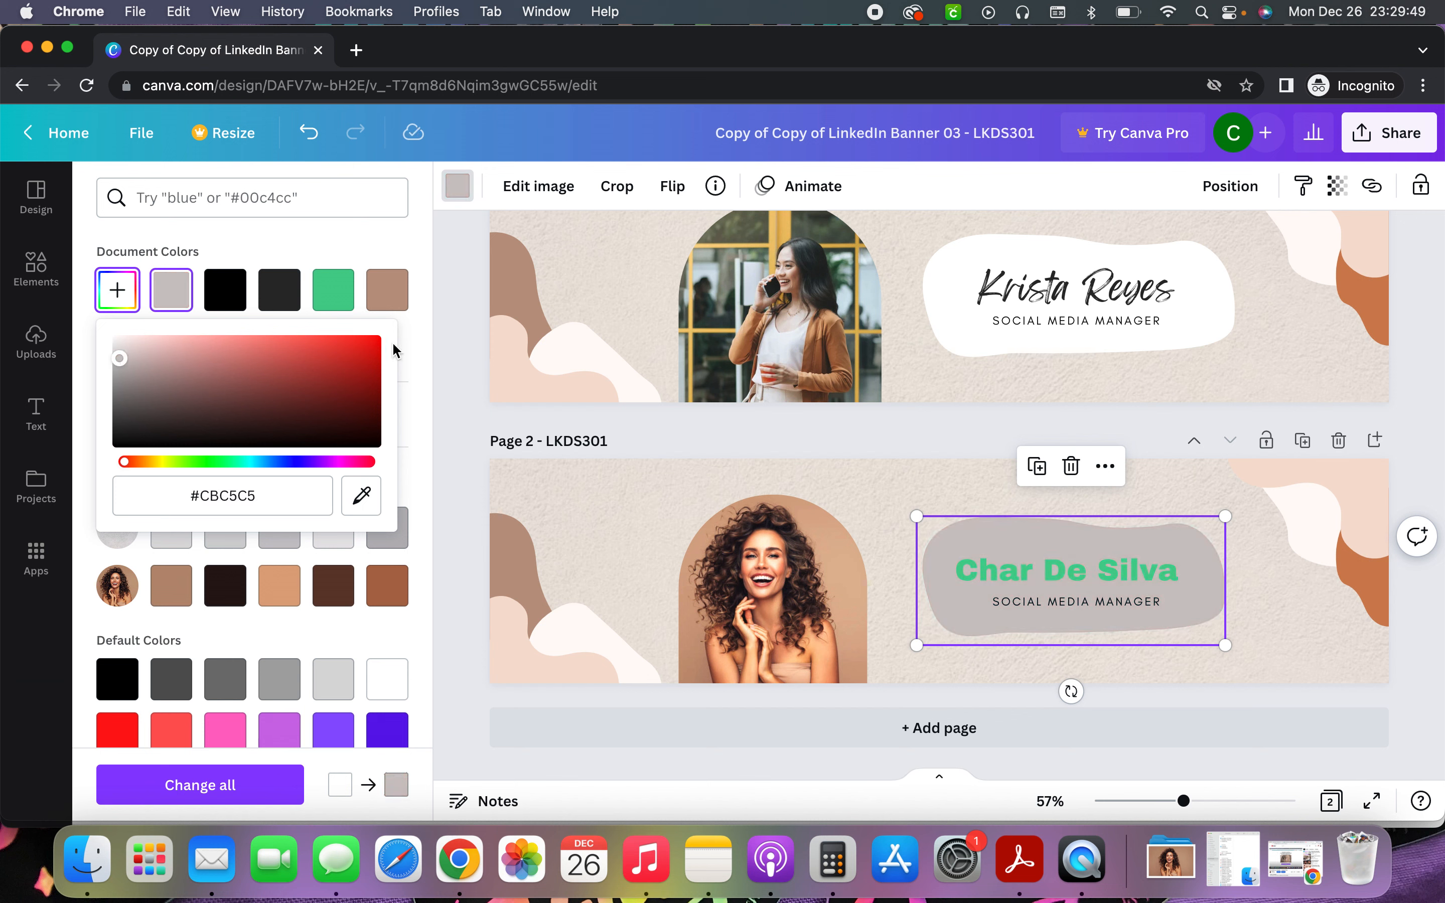
left_click(633, 505)
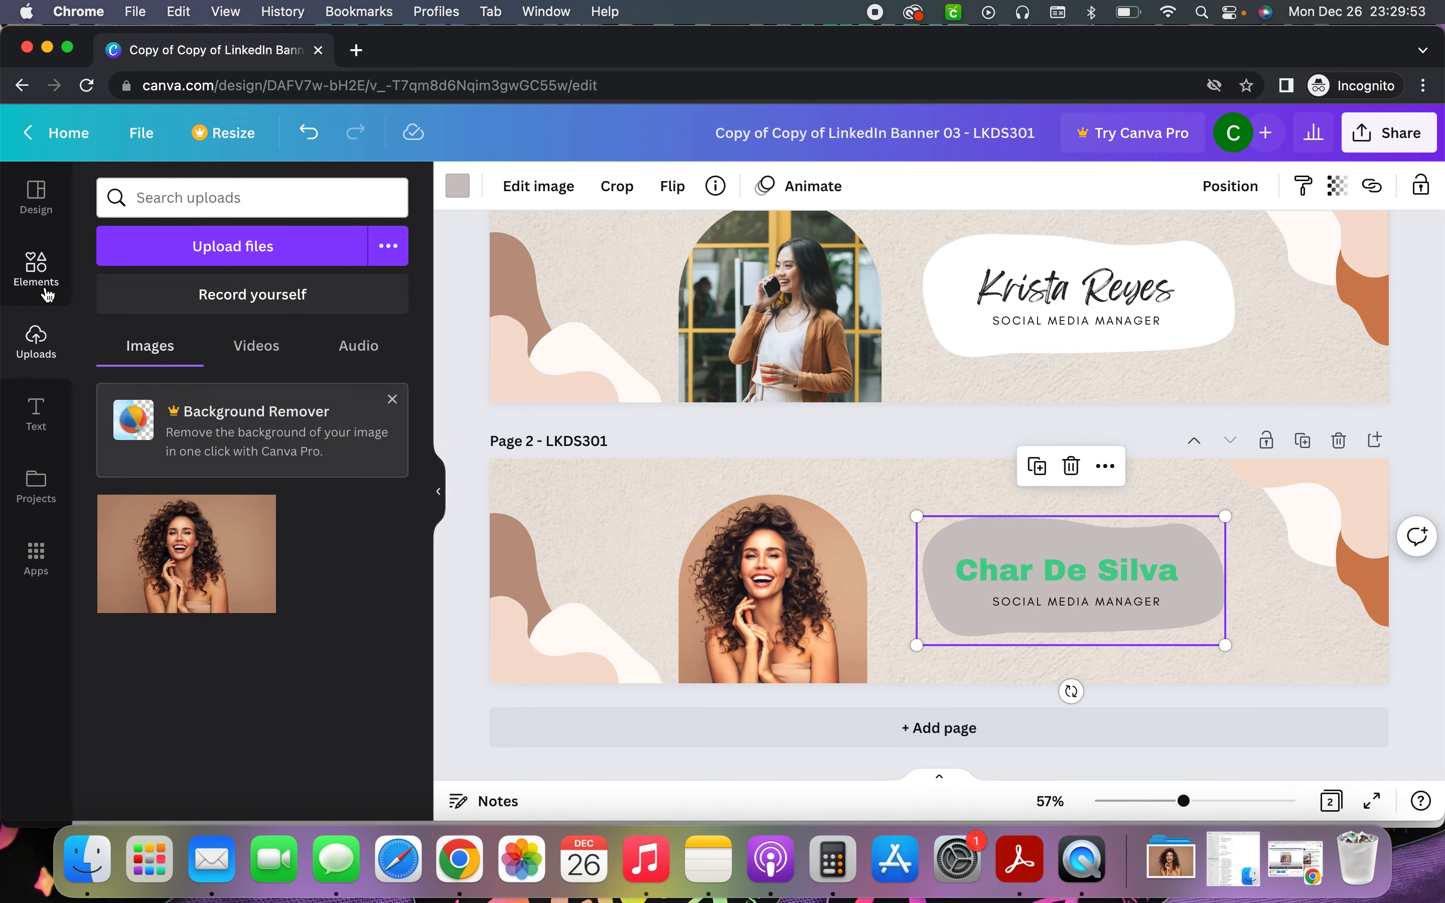
left_click(36, 267)
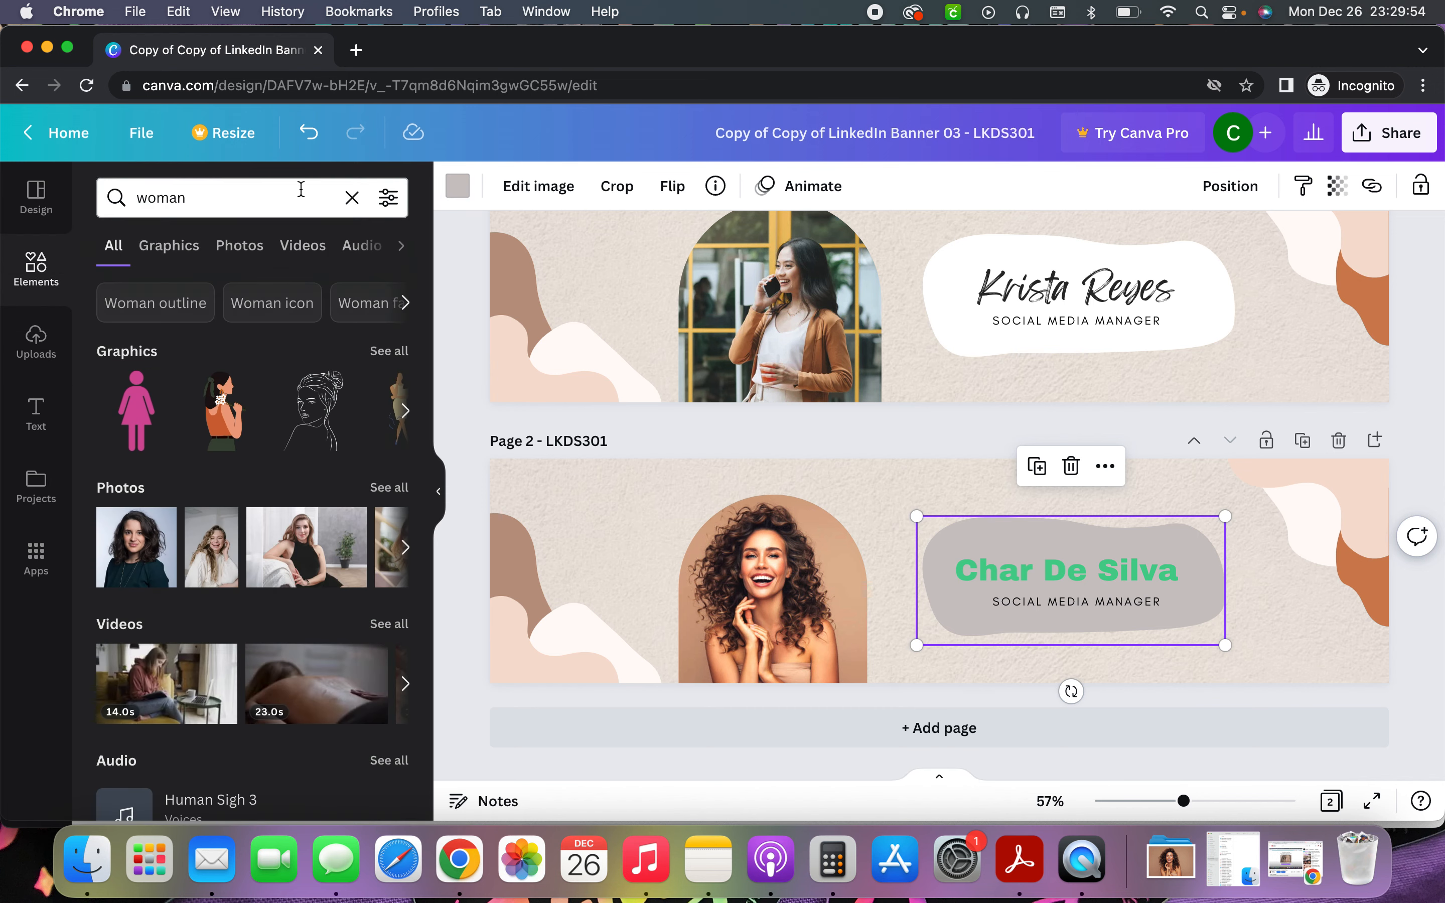
Search Elements for 'stars' and place a smaller yellow sparkles graphic at page 2's top-left
left_click(352, 197)
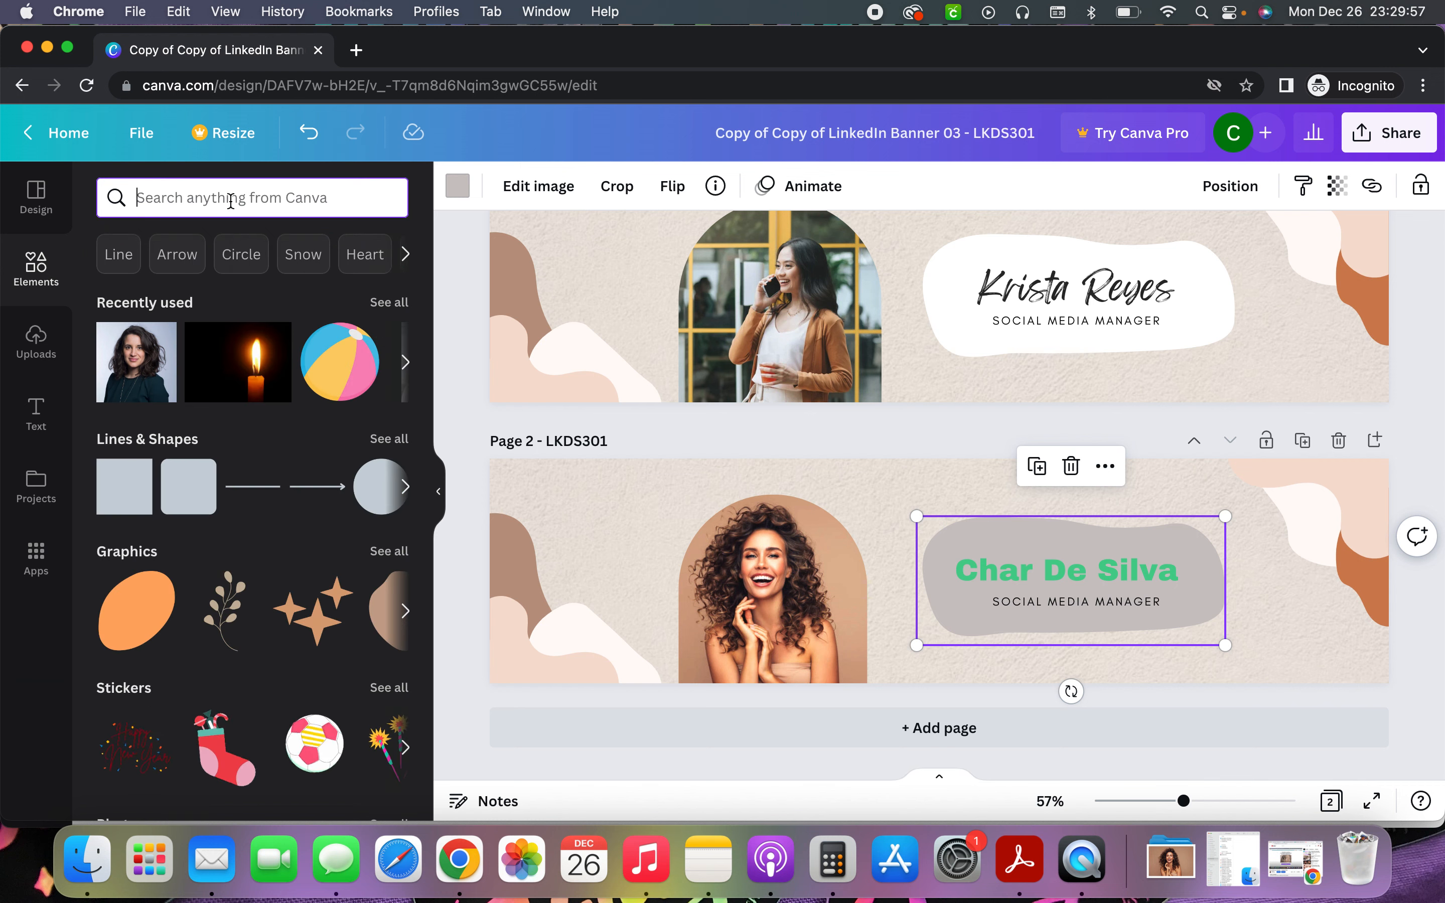
type("stars")
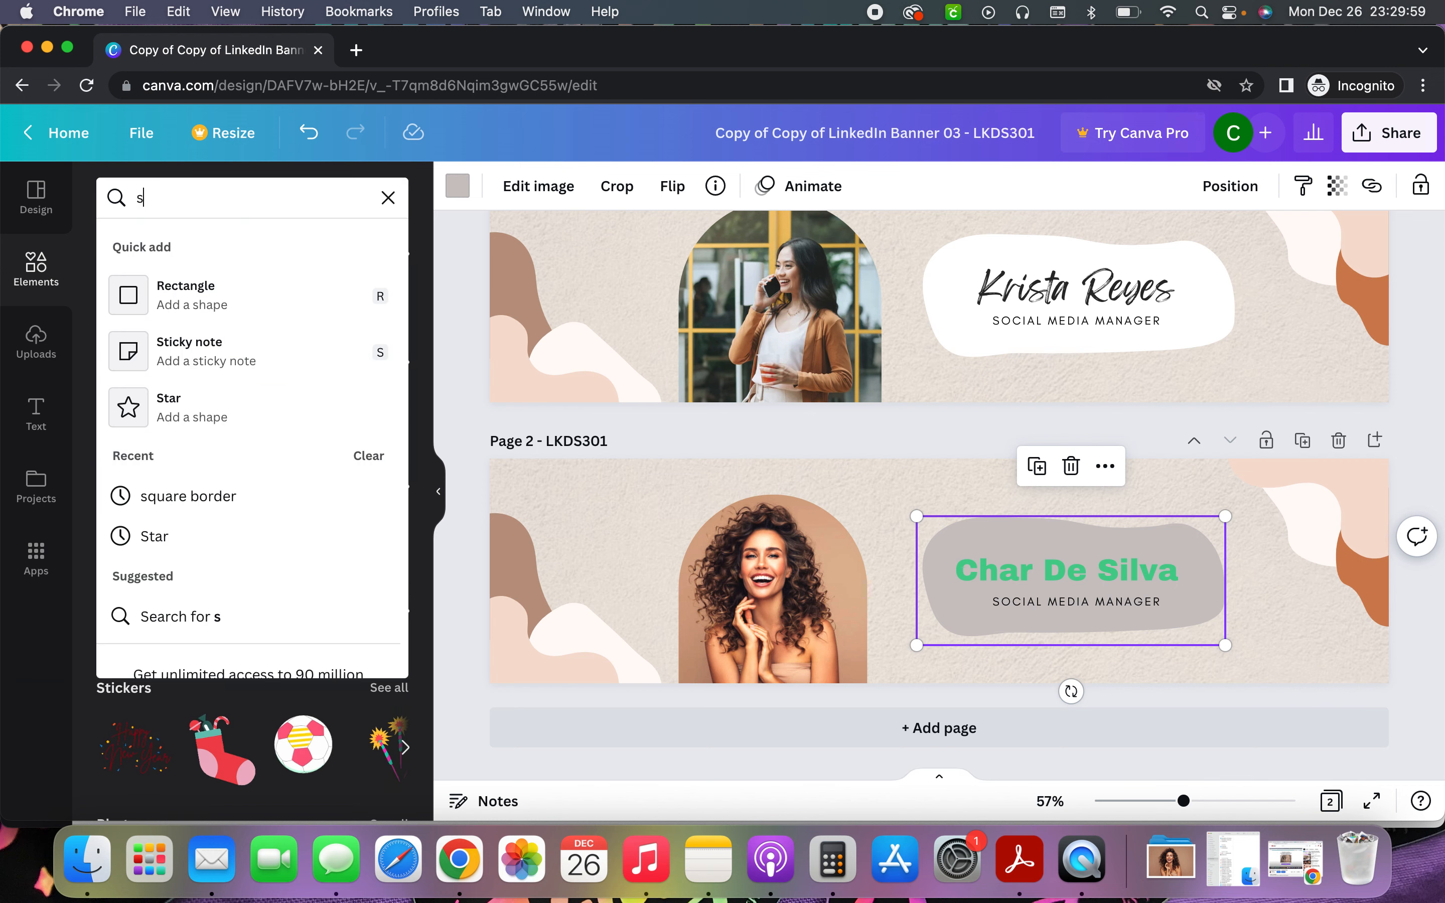
key("Return")
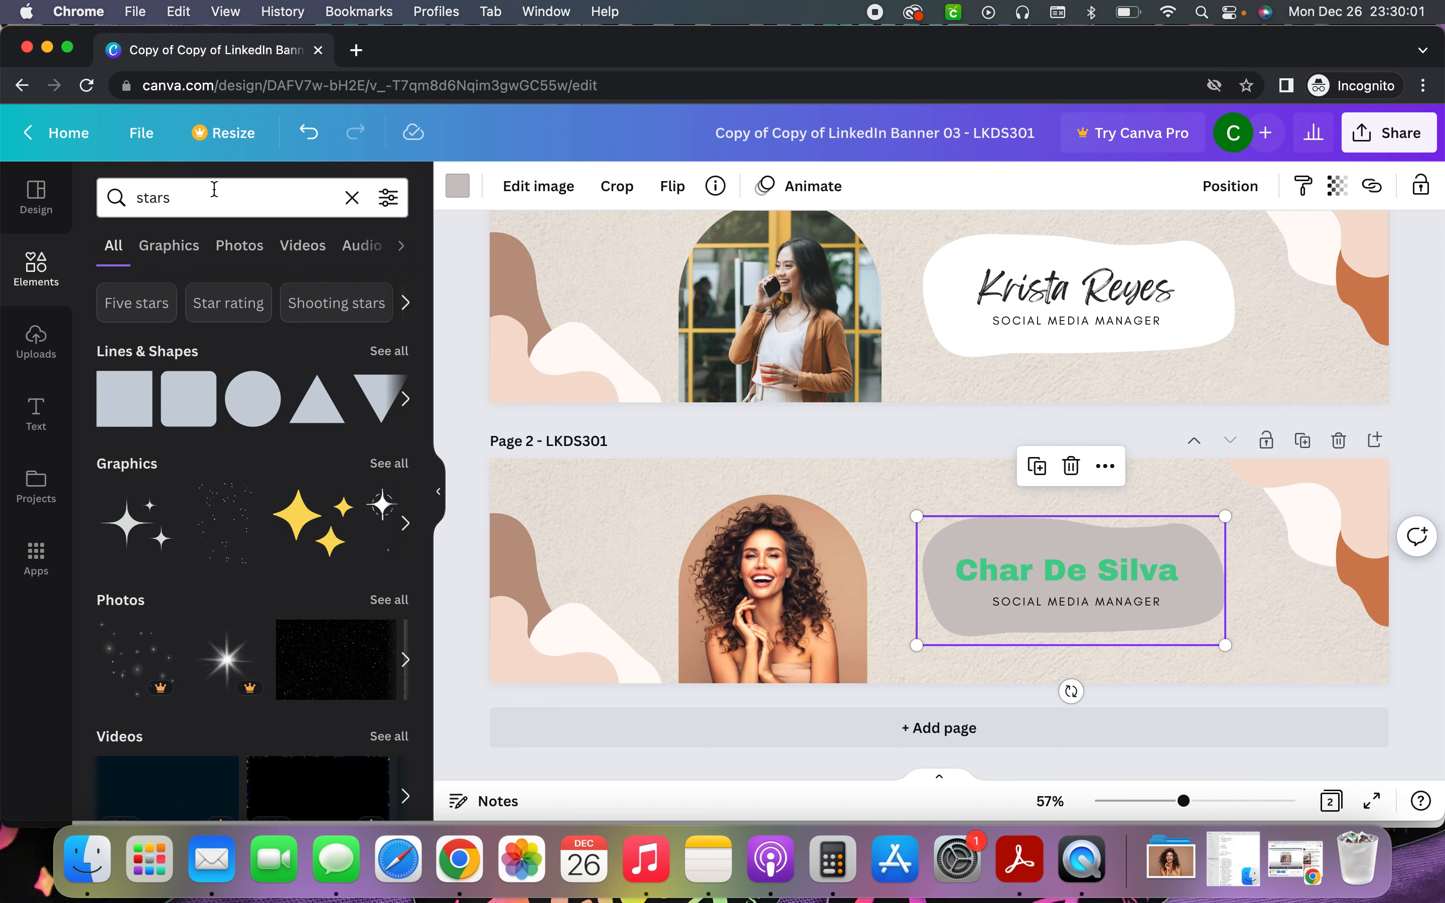
left_click(309, 521)
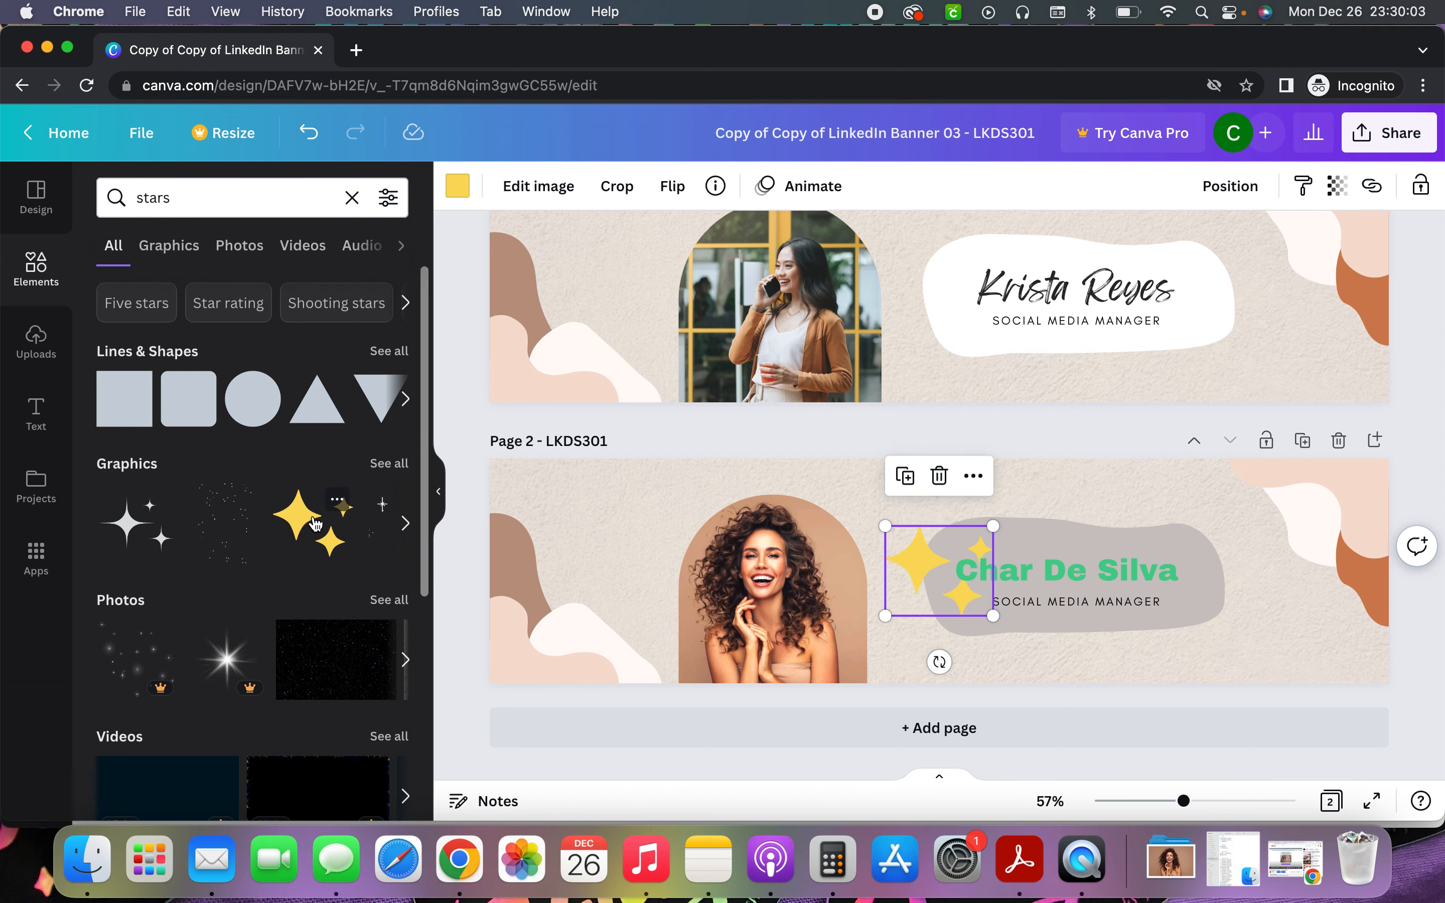
left_click_drag(883, 533, 553, 475)
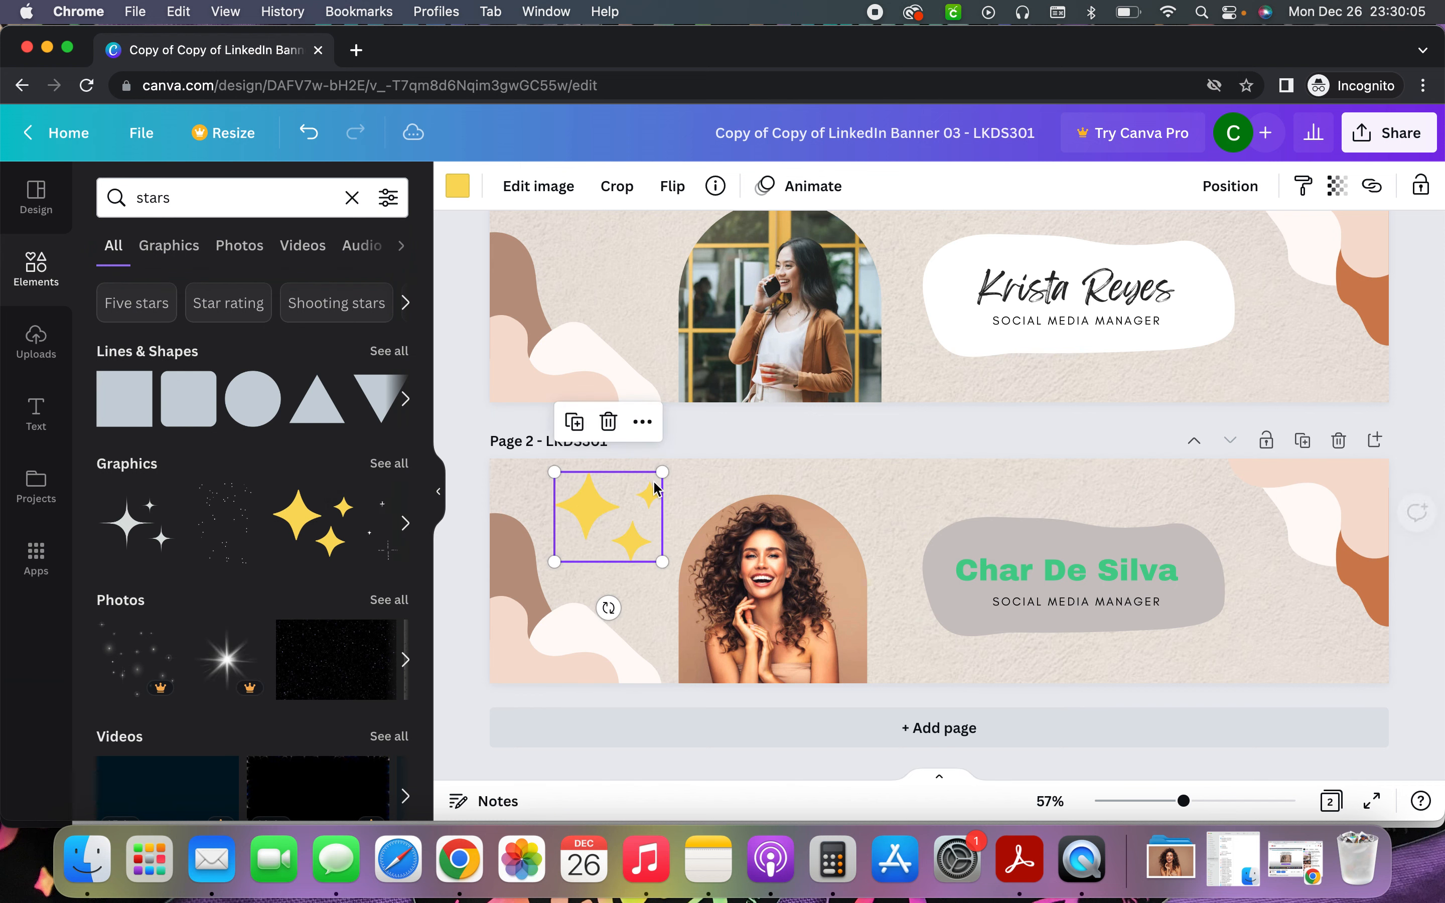
left_click_drag(659, 470, 642, 488)
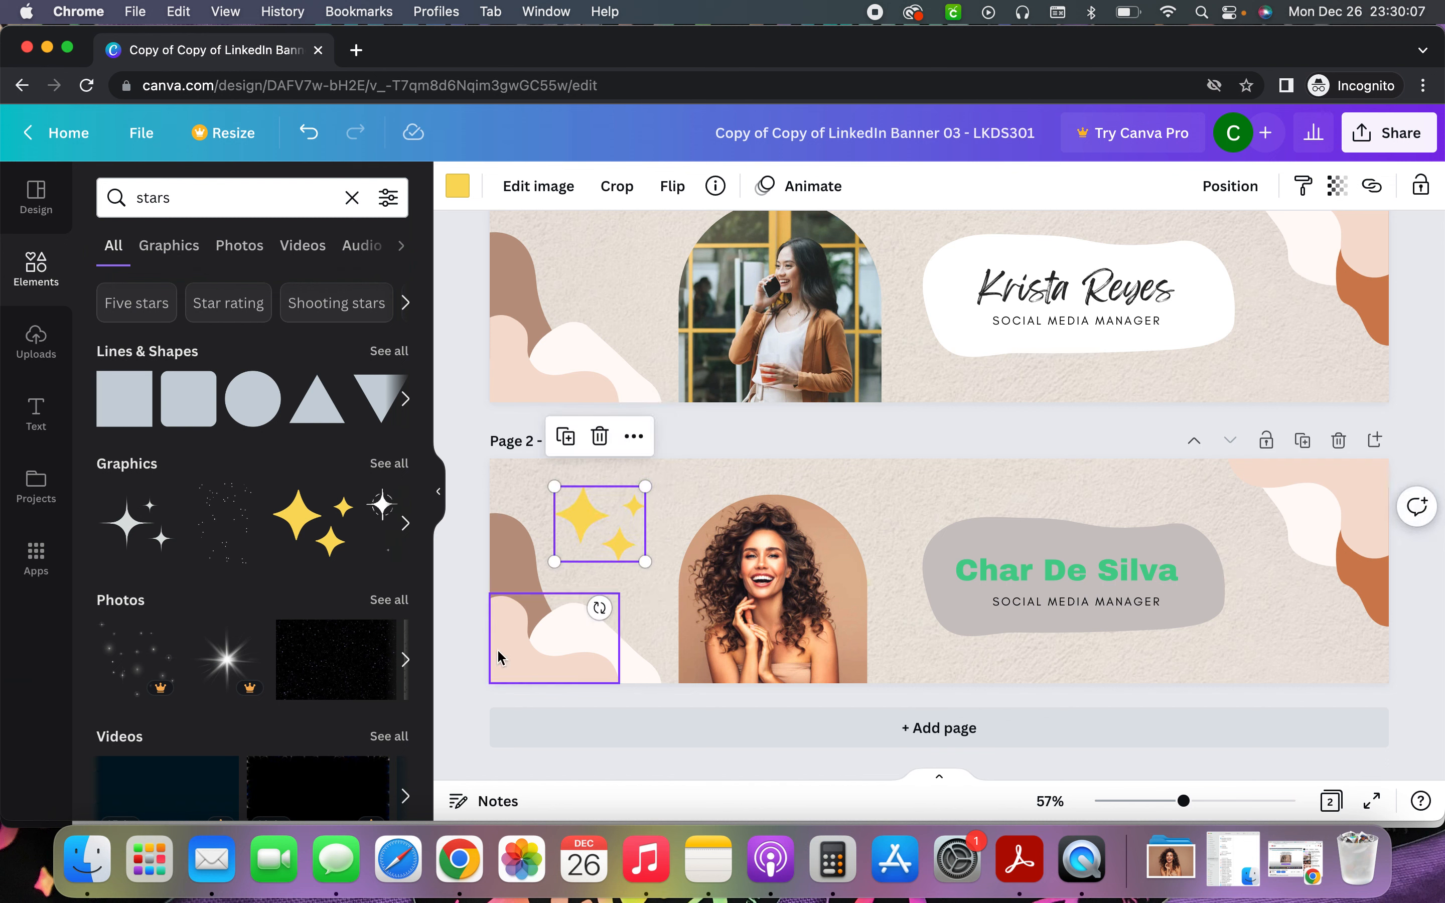
Delete the brown top-left blob and recolour the bottom-left wavy shape grey
left_click(519, 549)
mouse_move(500, 533)
left_mouse_down()
mouse_move(540, 519)
mouse_move(496, 506)
mouse_move(500, 529)
mouse_move(487, 513)
mouse_move(500, 510)
left_mouse_up()
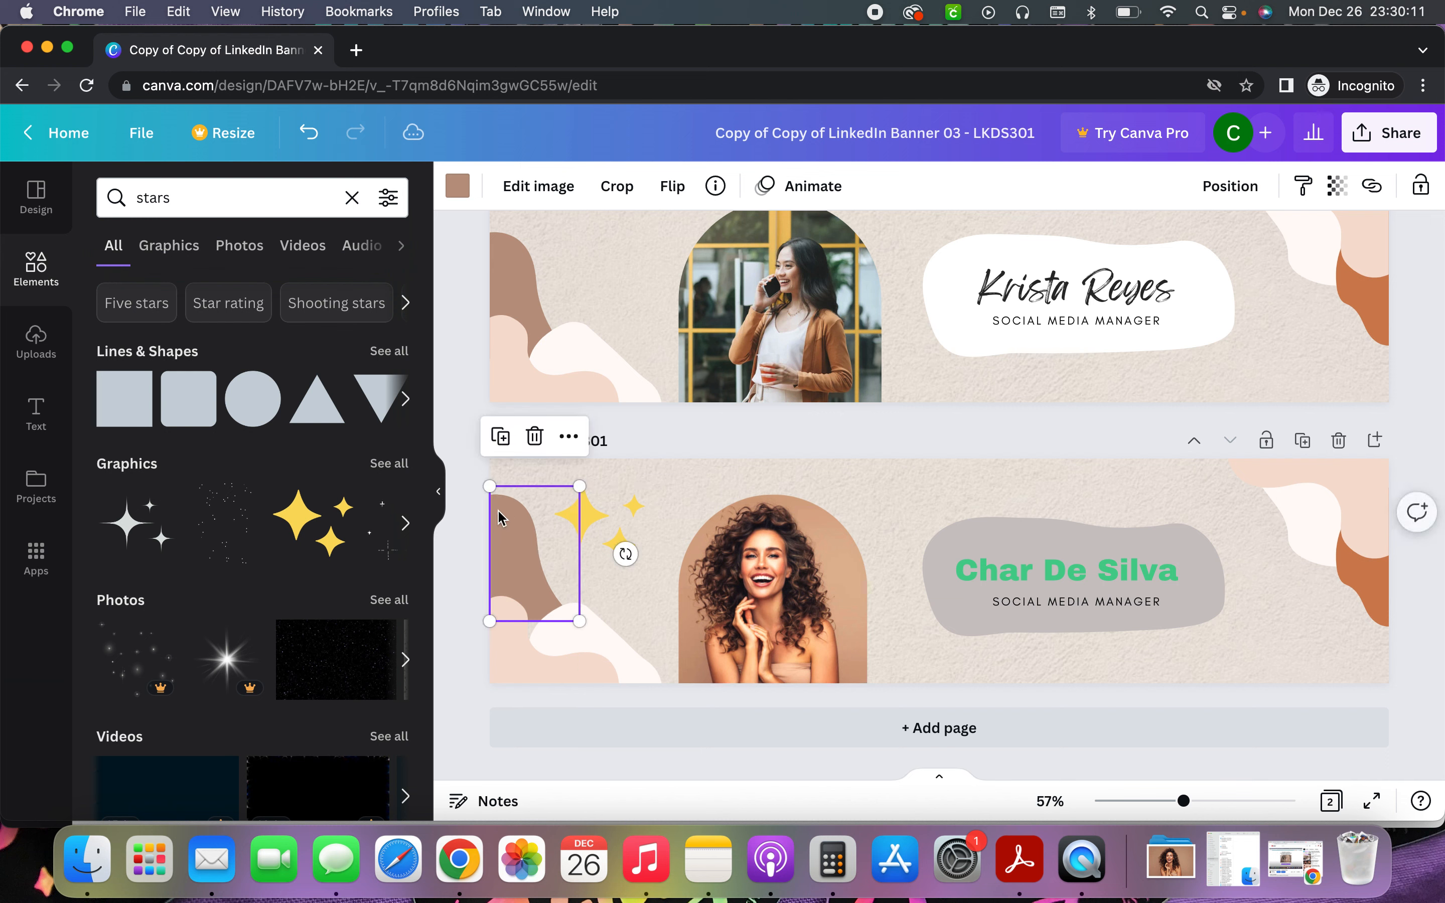
left_click(537, 433)
left_click(577, 619)
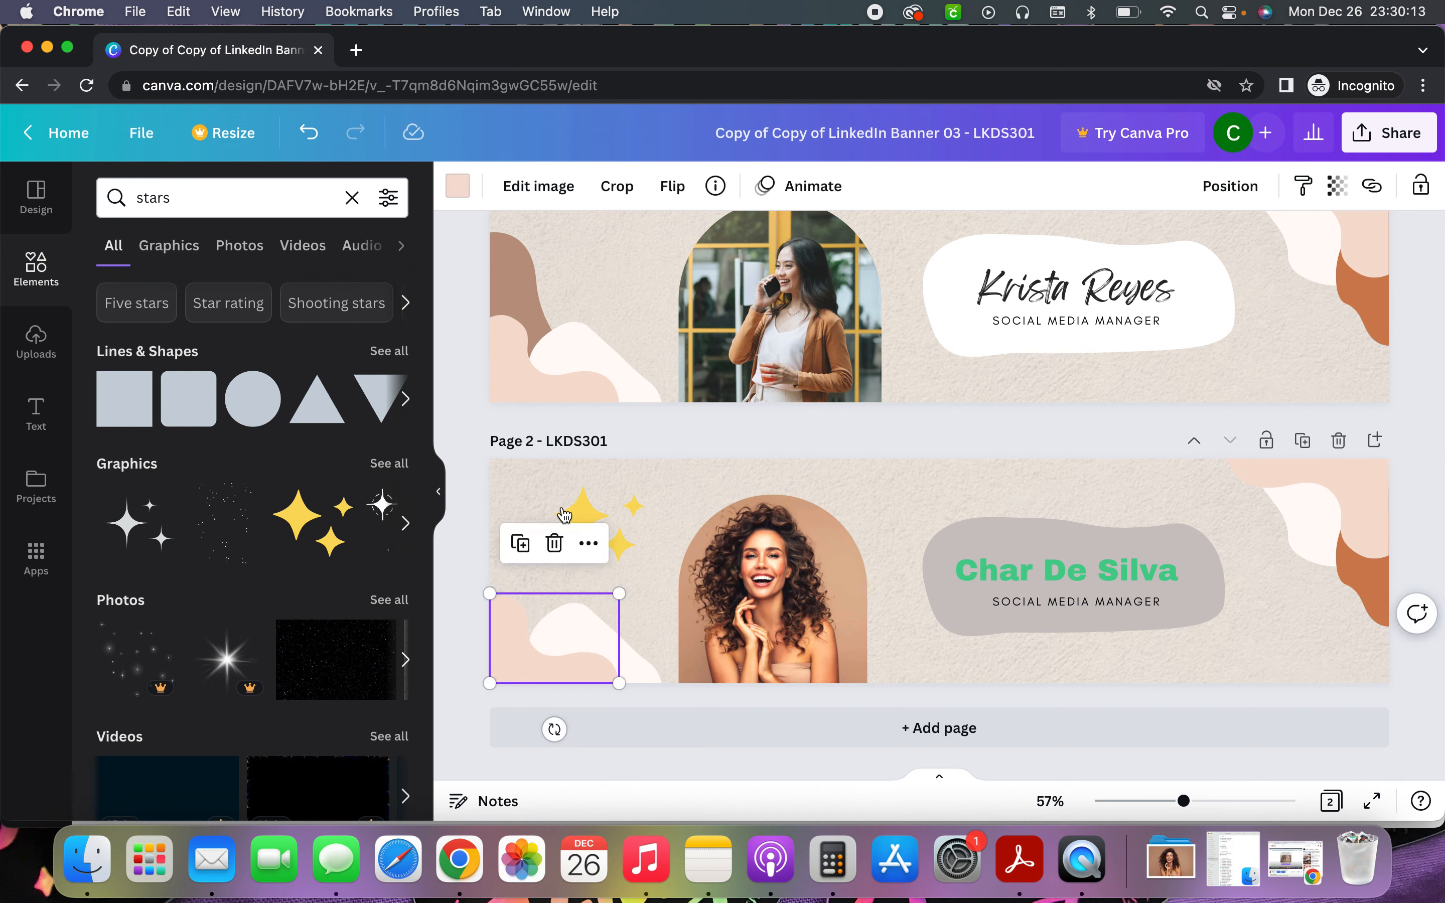
left_click(462, 190)
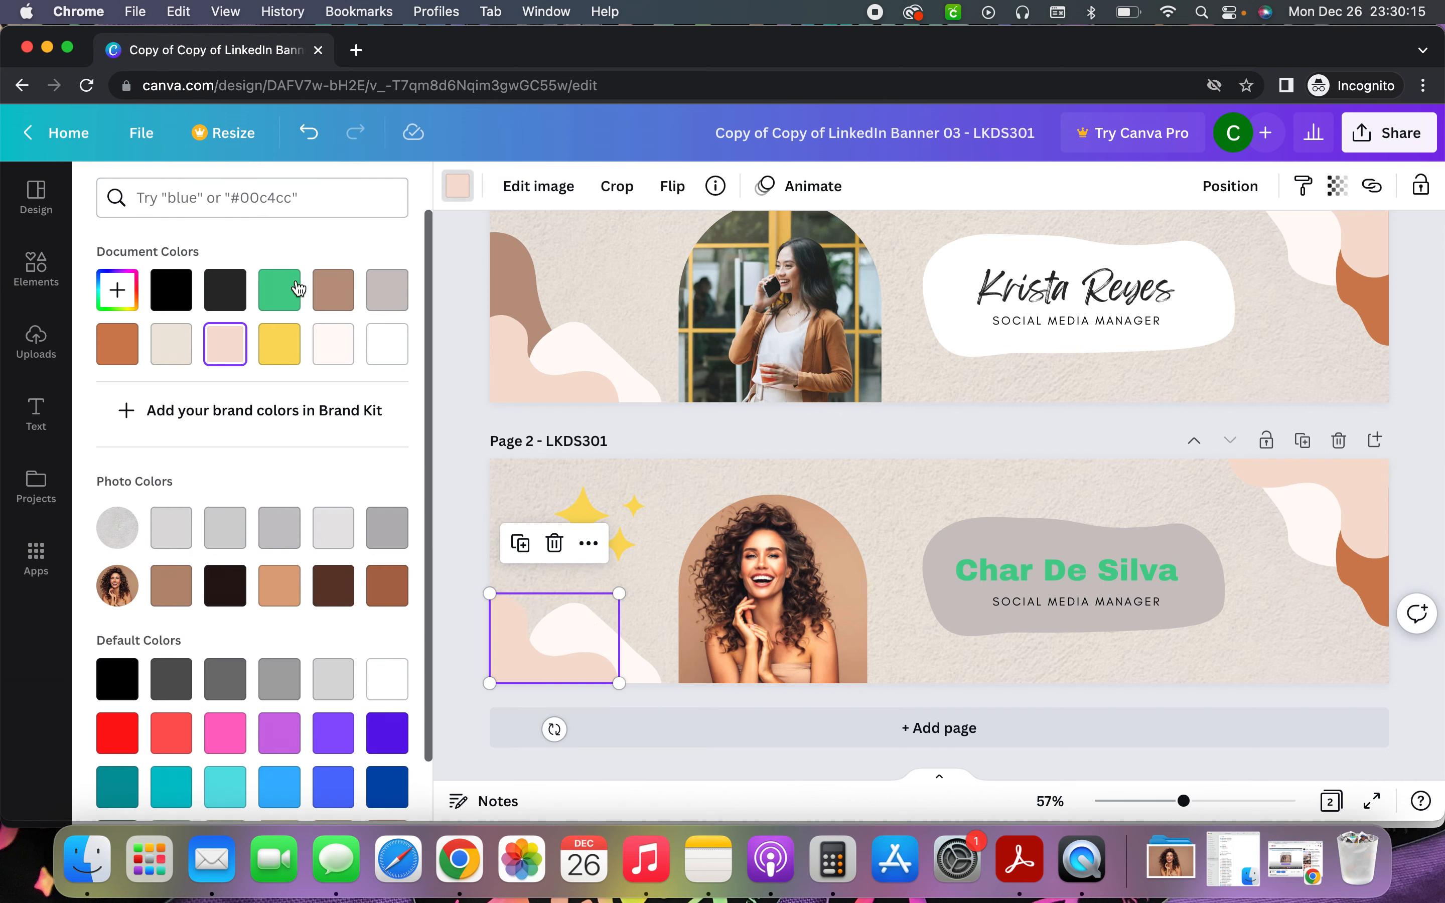
left_click(280, 290)
left_click(335, 358)
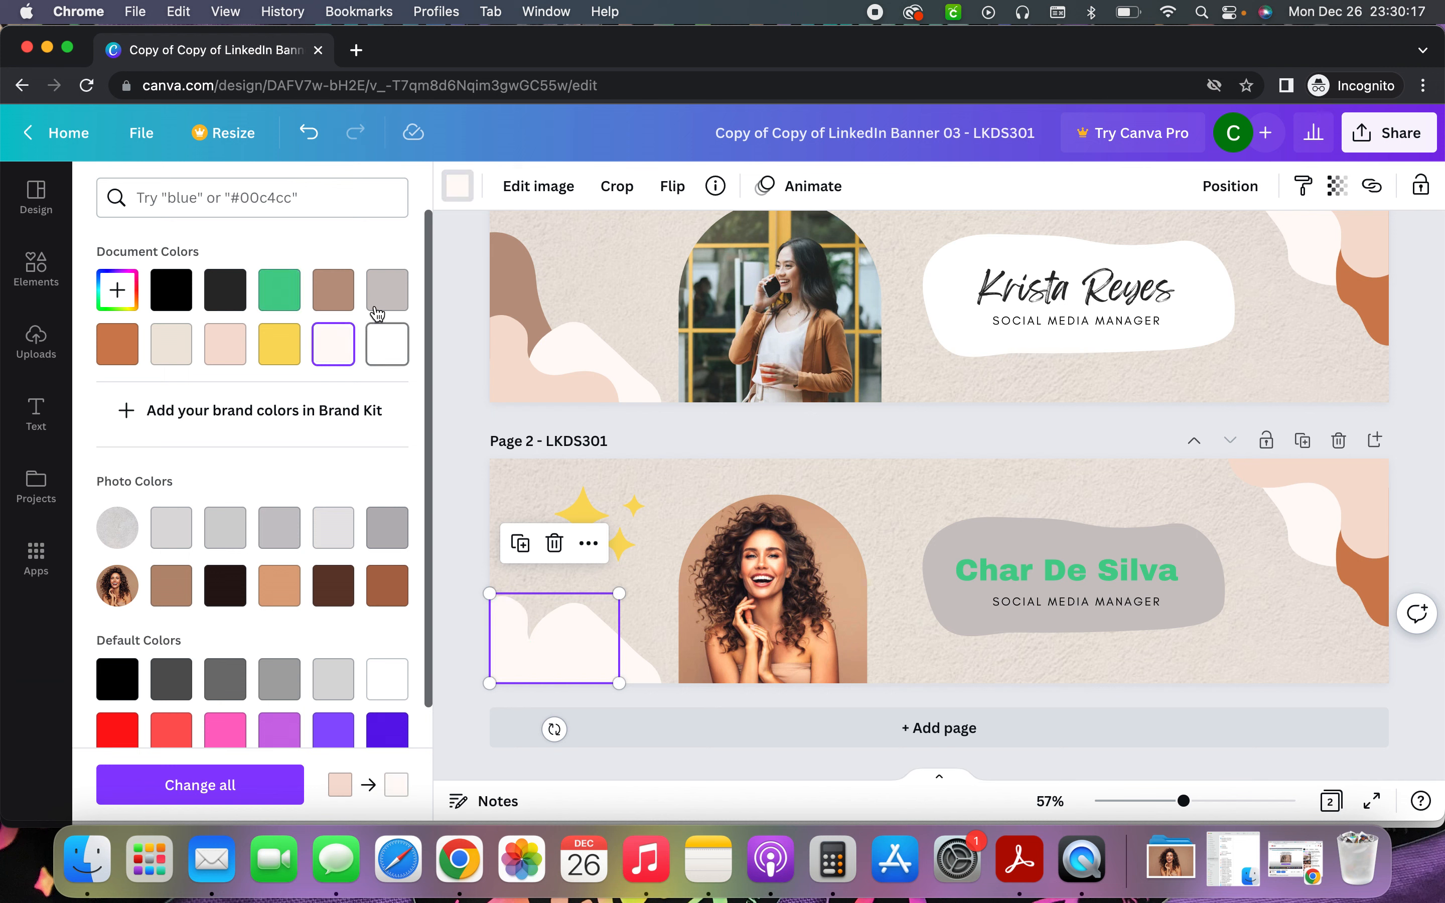
left_click(387, 291)
left_click(951, 485)
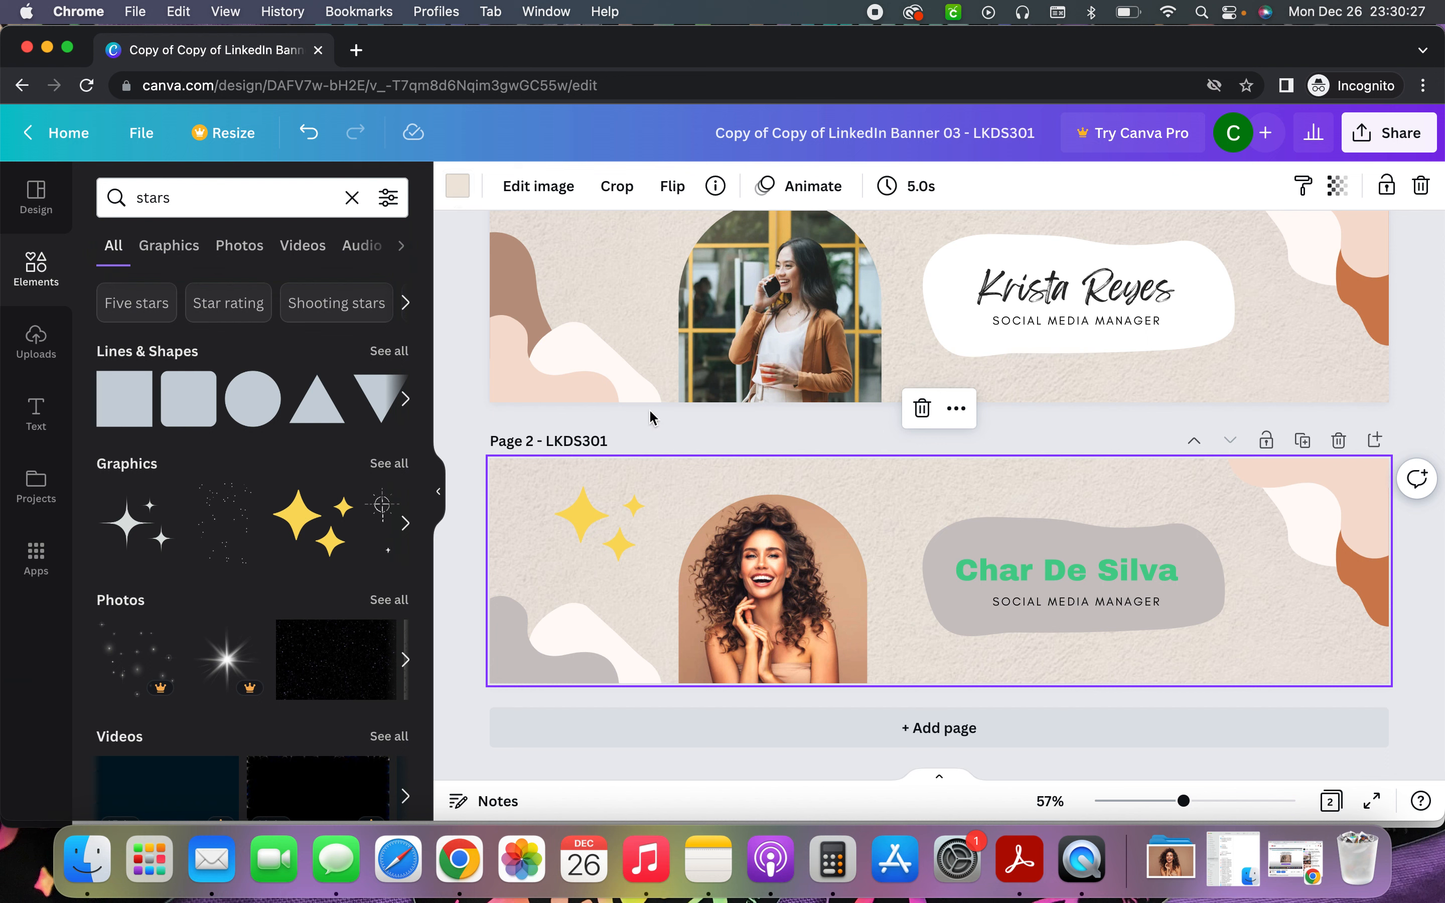
Try several page 2 background colours, including pale pink, white, peach and orange
left_click(458, 195)
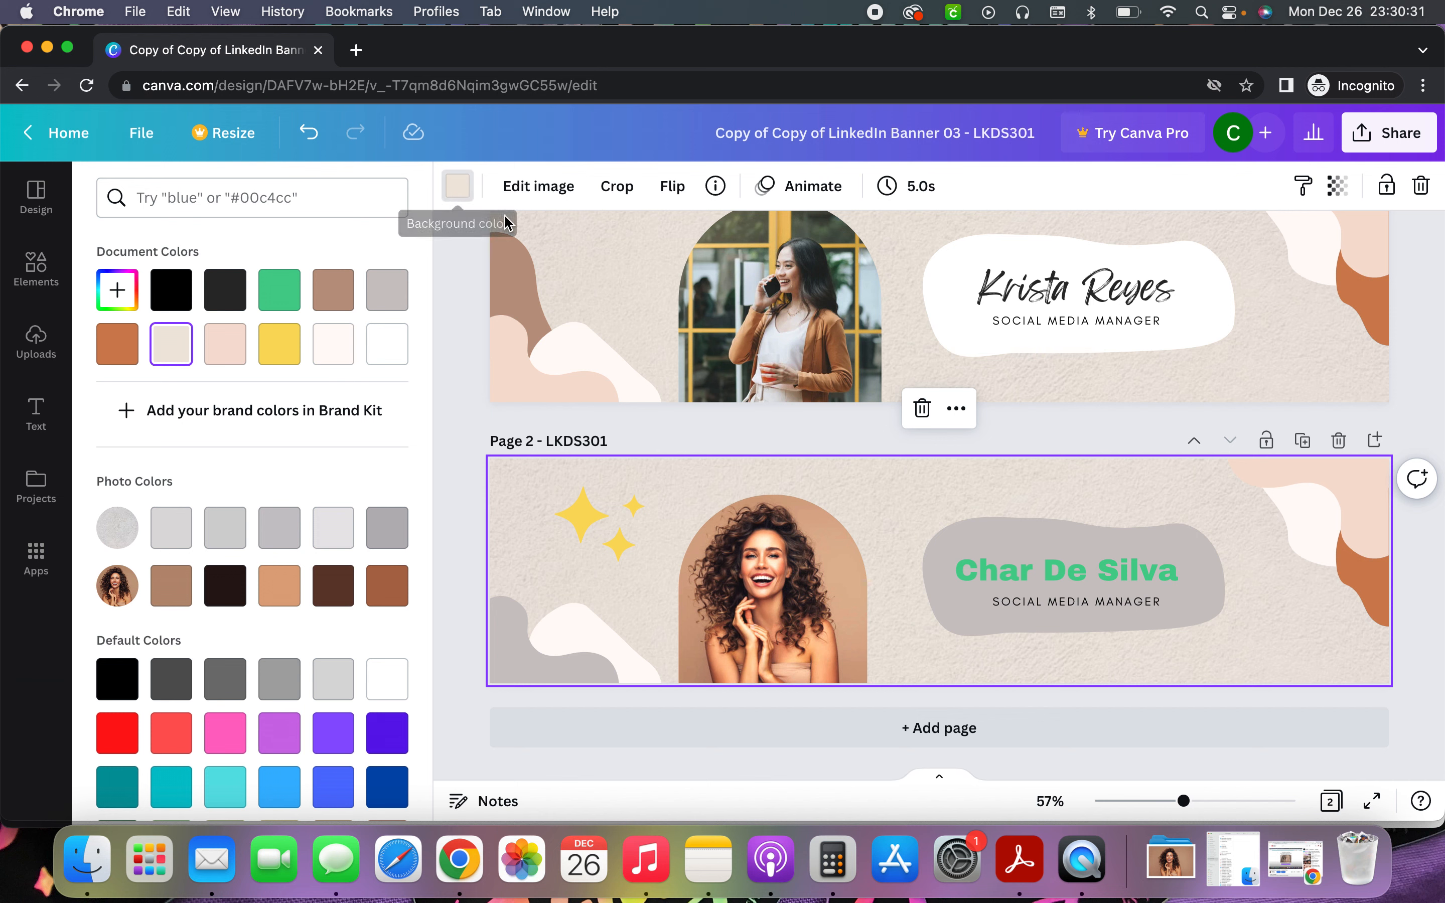
left_click(224, 349)
left_click(386, 343)
left_click(333, 354)
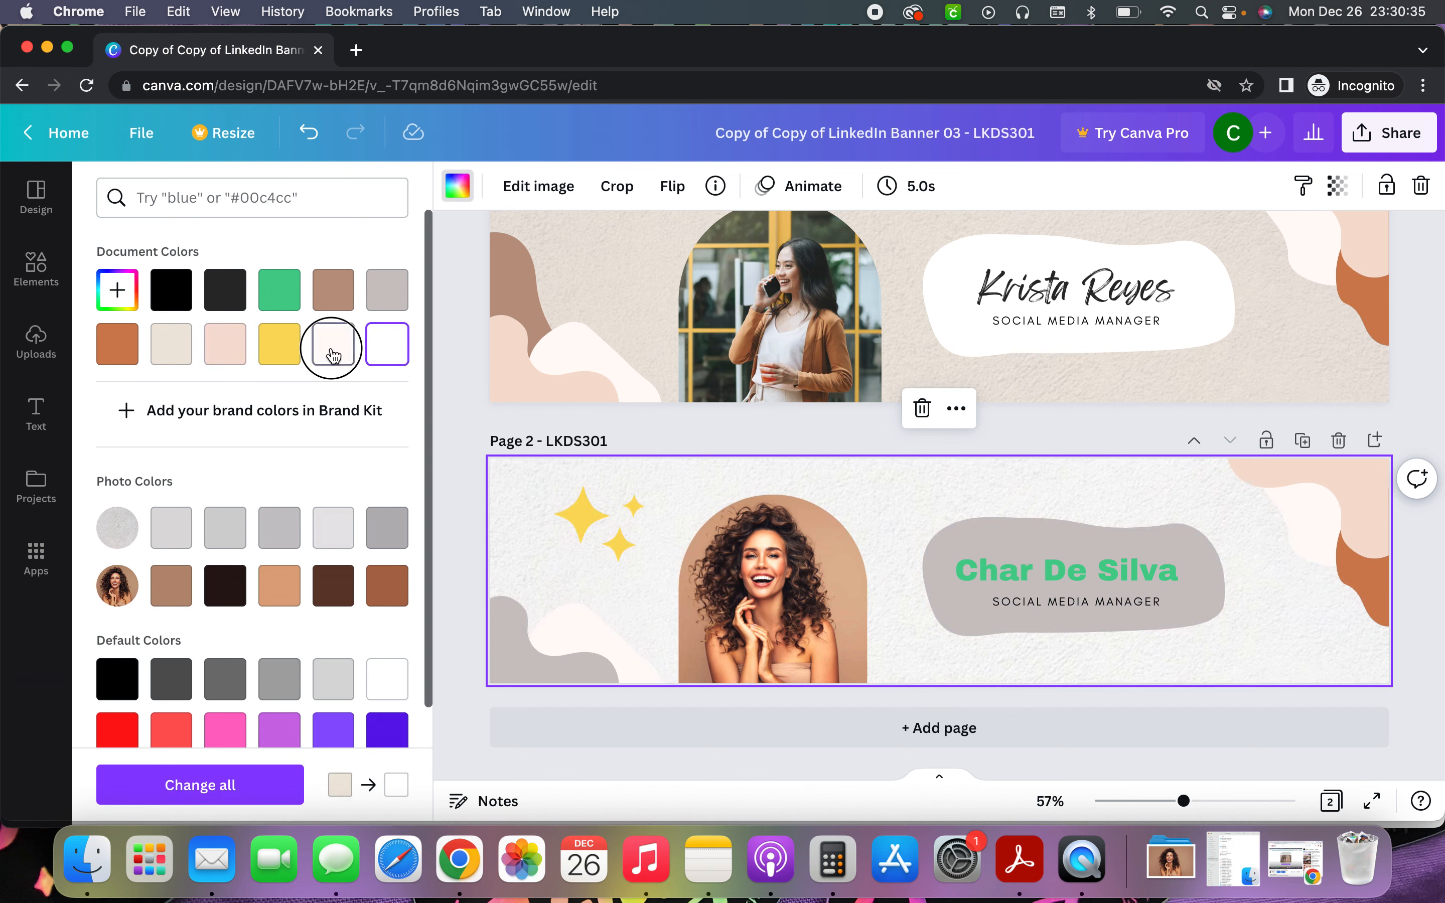
left_click(117, 290)
left_click_drag(296, 364, 170, 342)
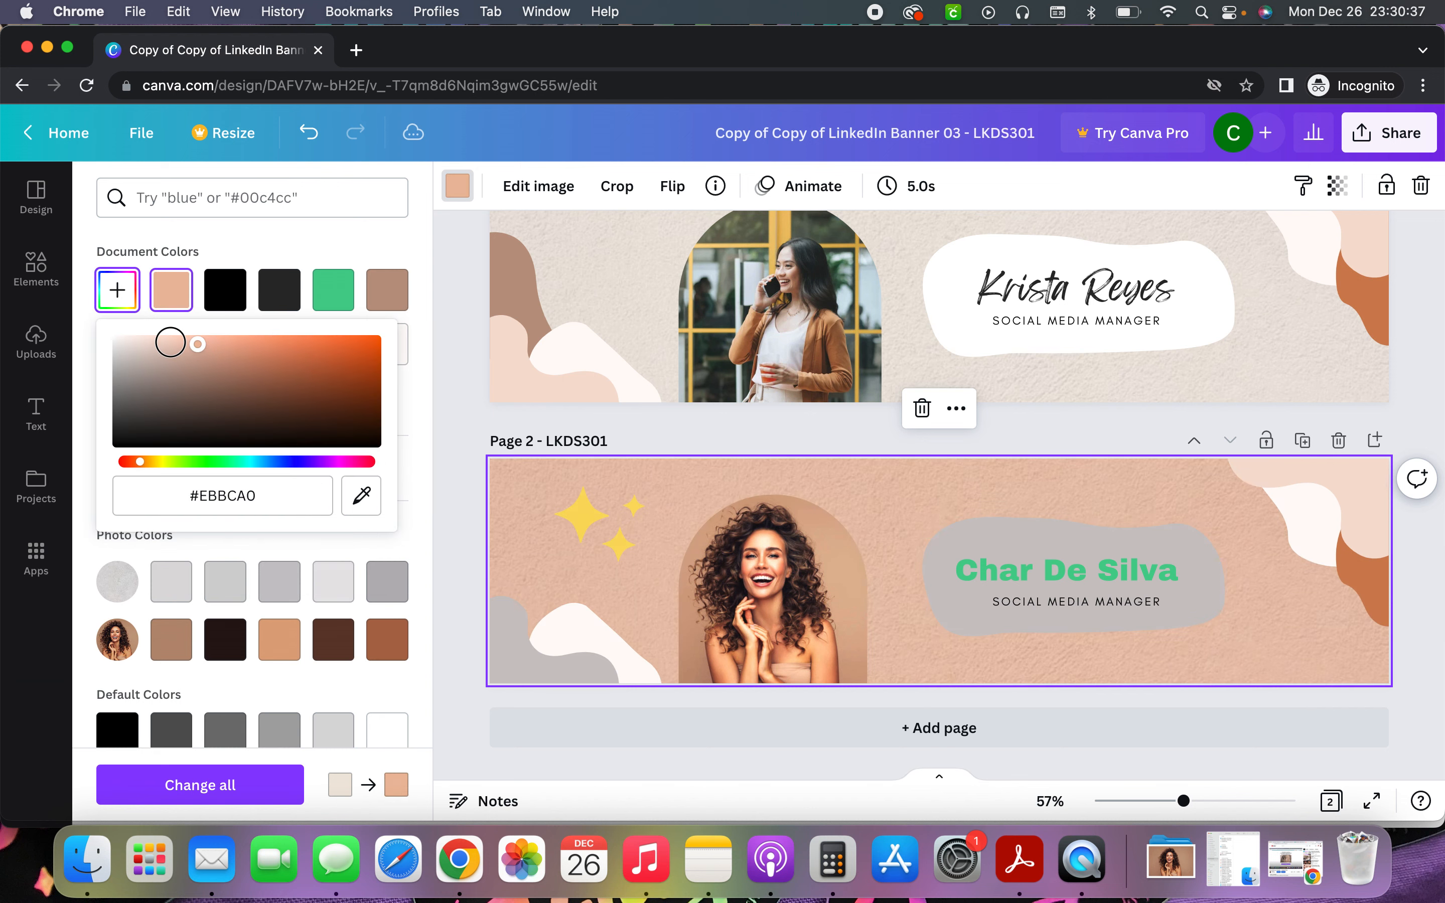
left_click(256, 344)
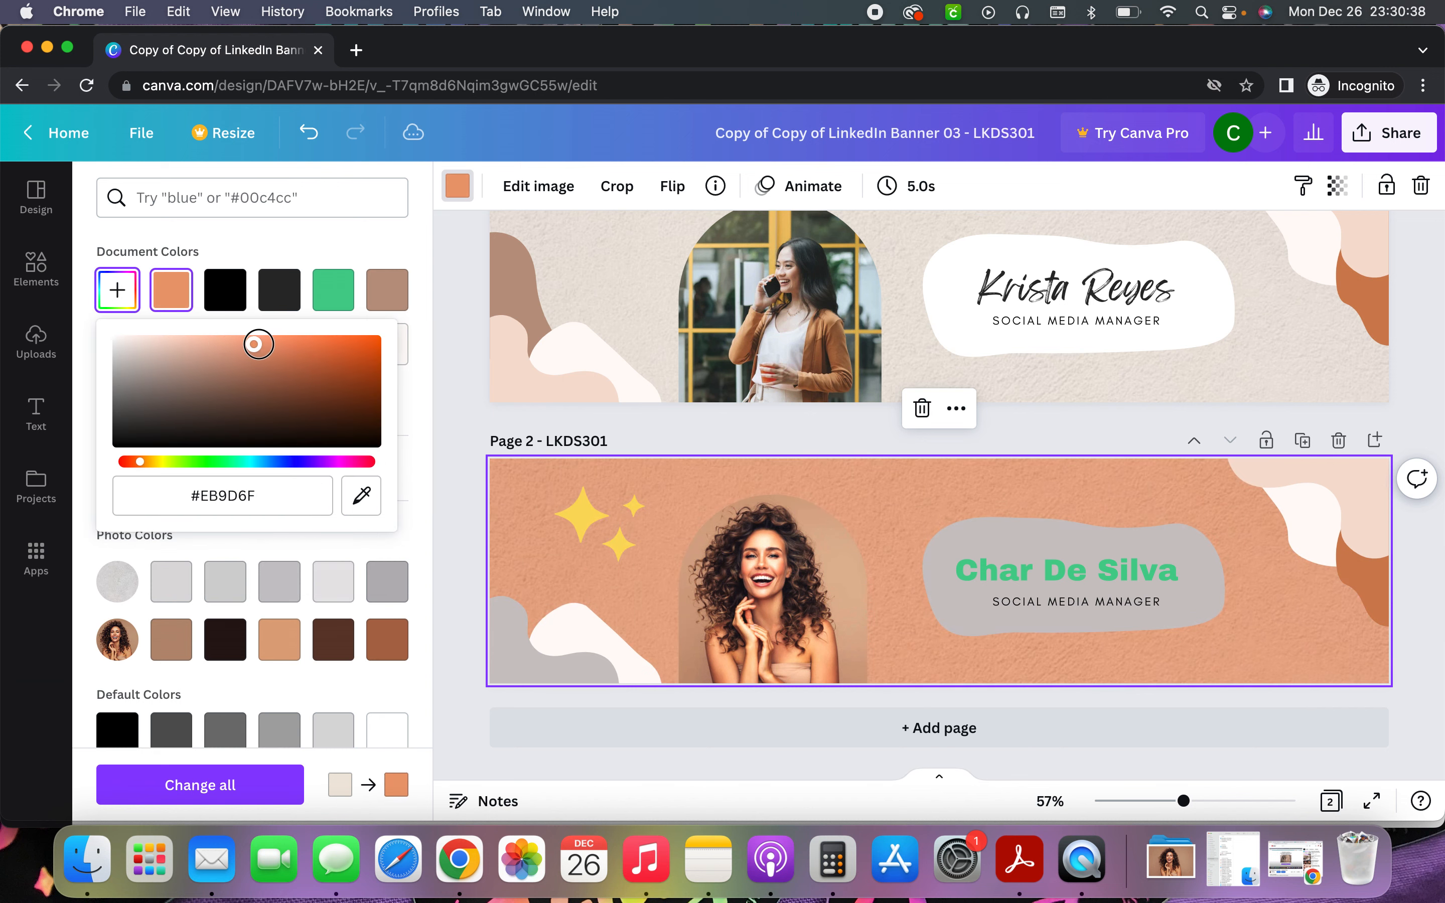
left_click(852, 476)
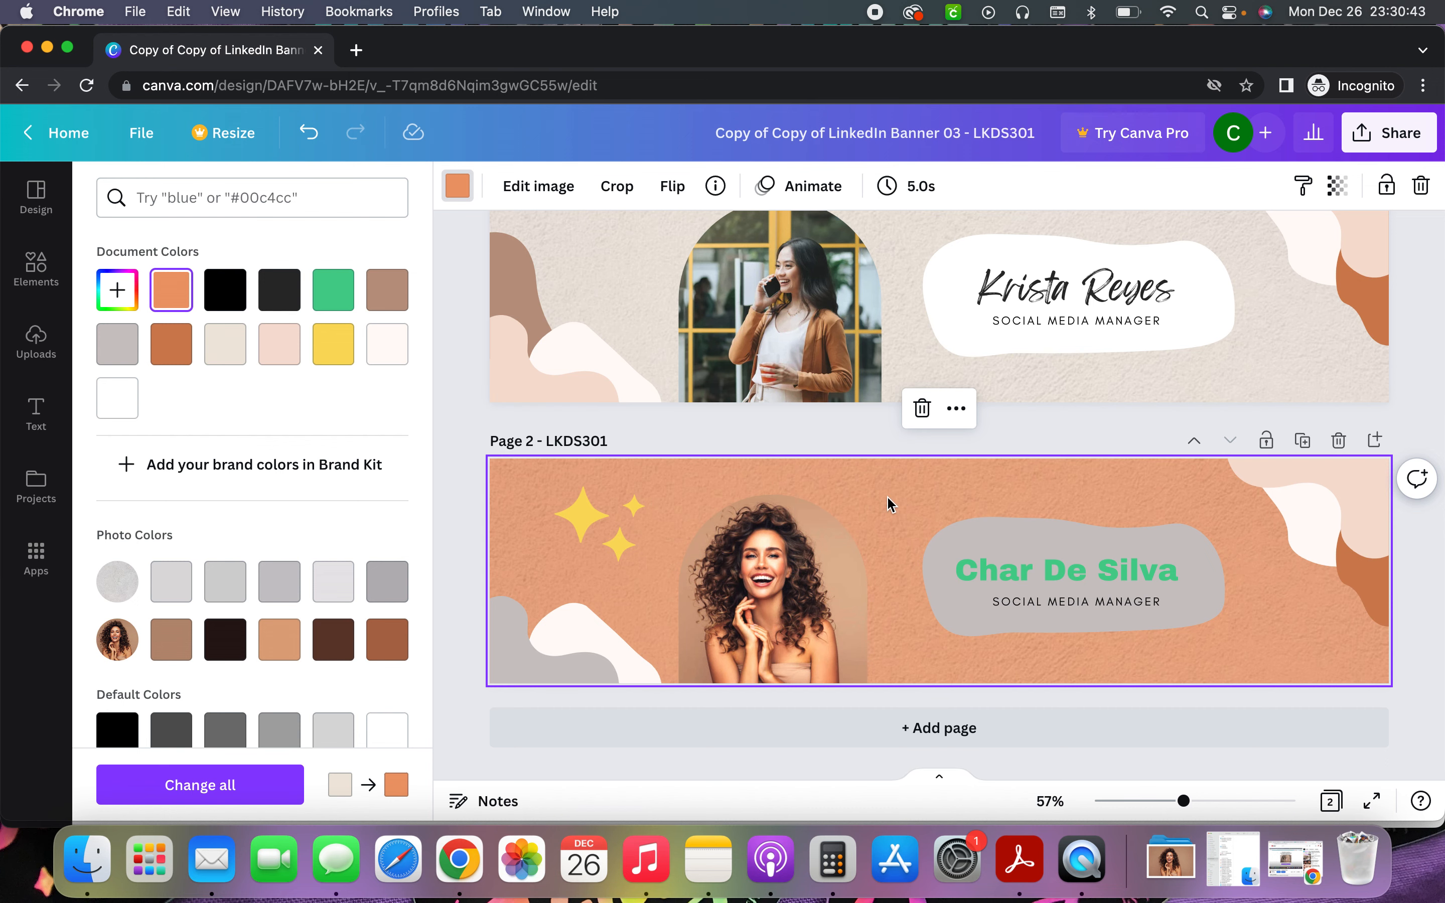
Delete page 2's textured background photo and fill the background solid black
double_click(889, 505)
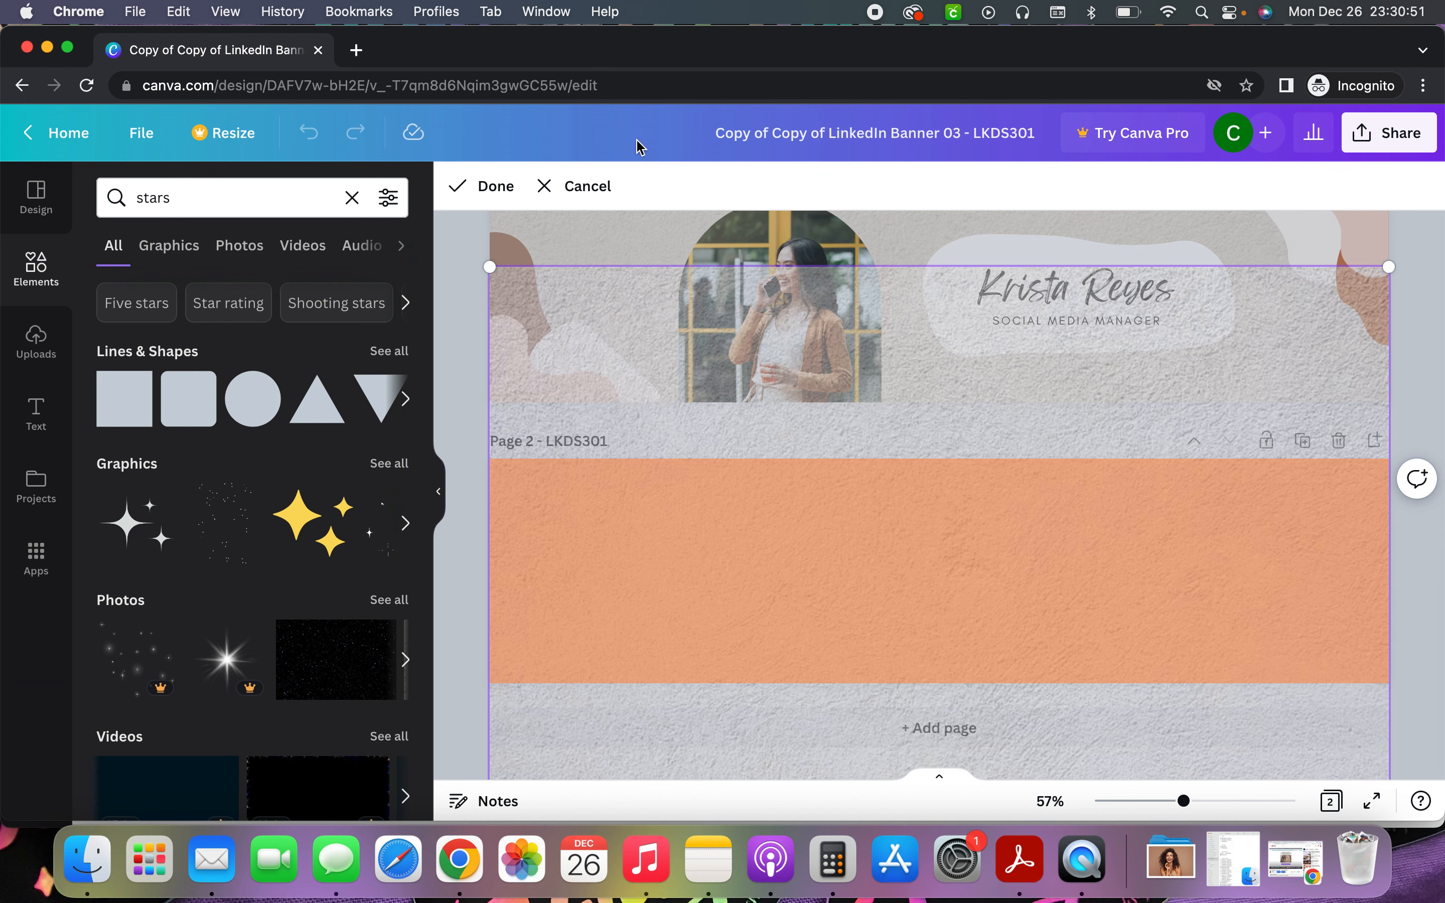
left_click(576, 185)
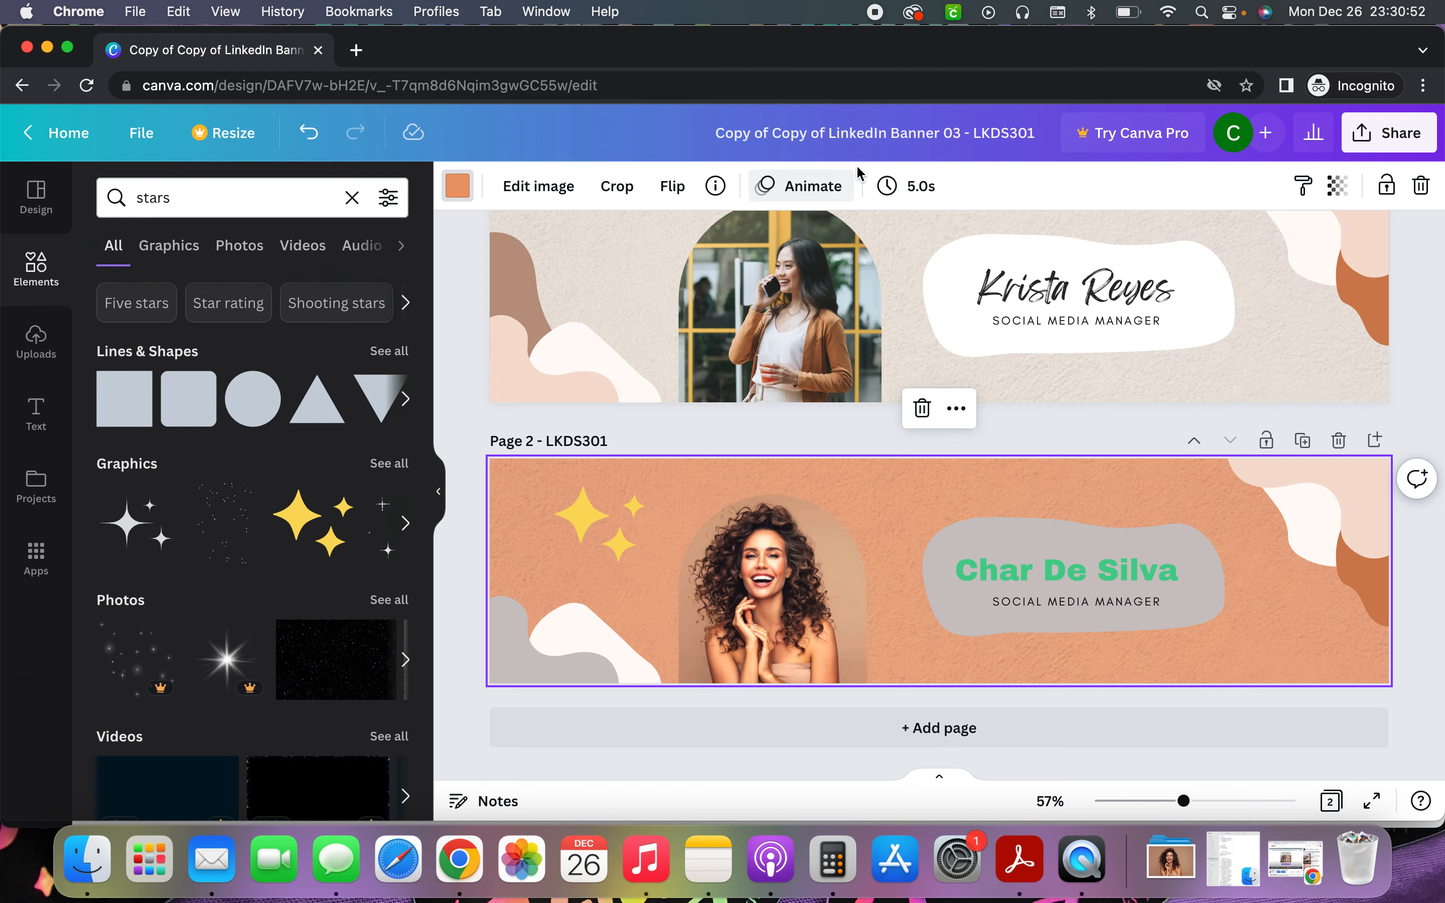
left_click(1348, 197)
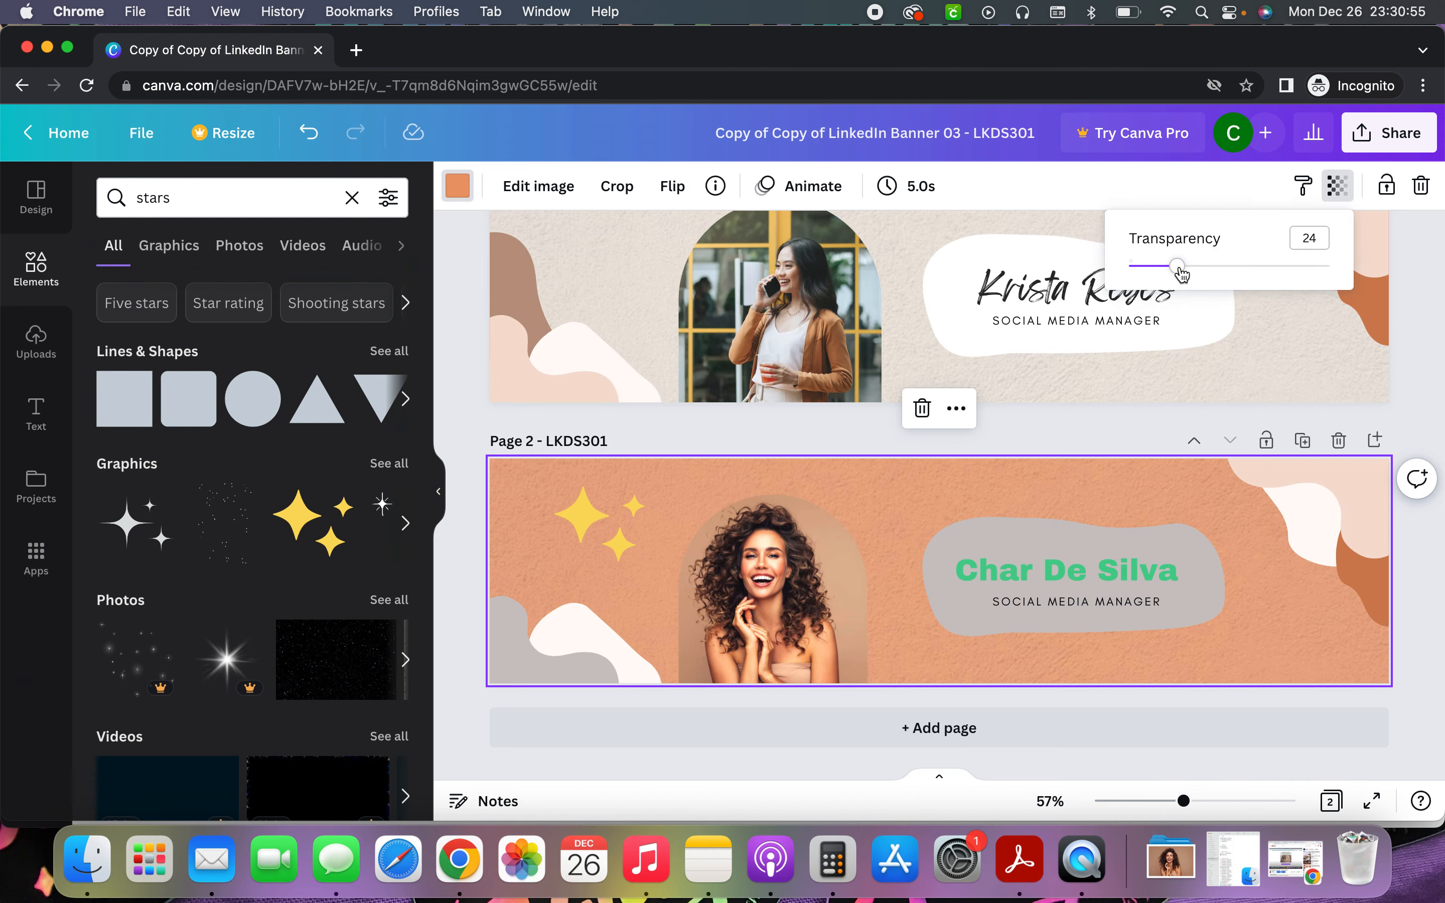
mouse_move(1183, 272)
left_mouse_down()
mouse_move(1373, 273)
mouse_move(1159, 272)
mouse_move(1203, 279)
left_mouse_up()
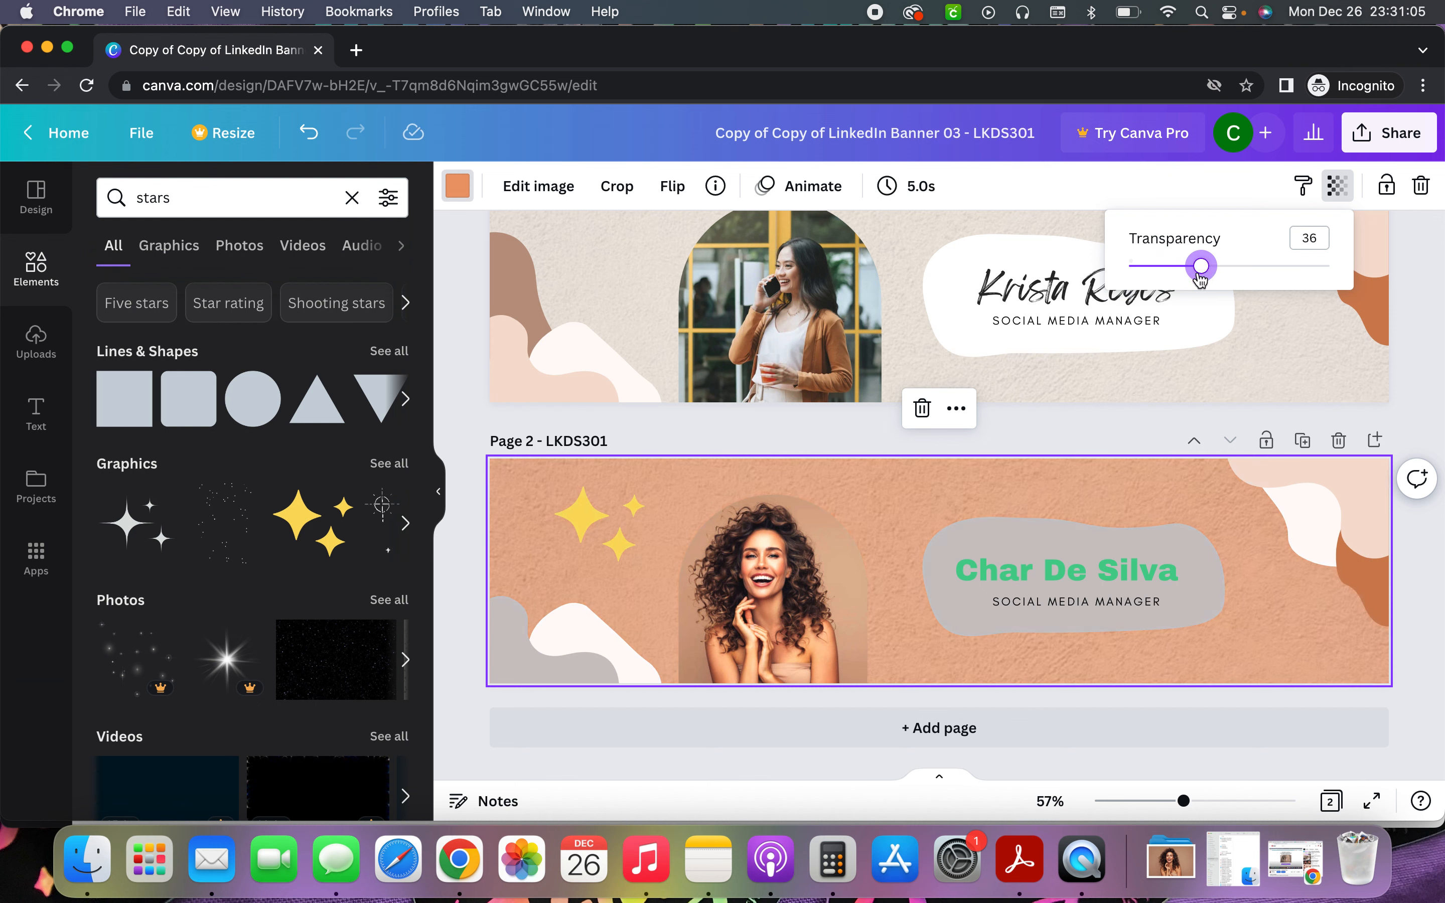
left_click(923, 412)
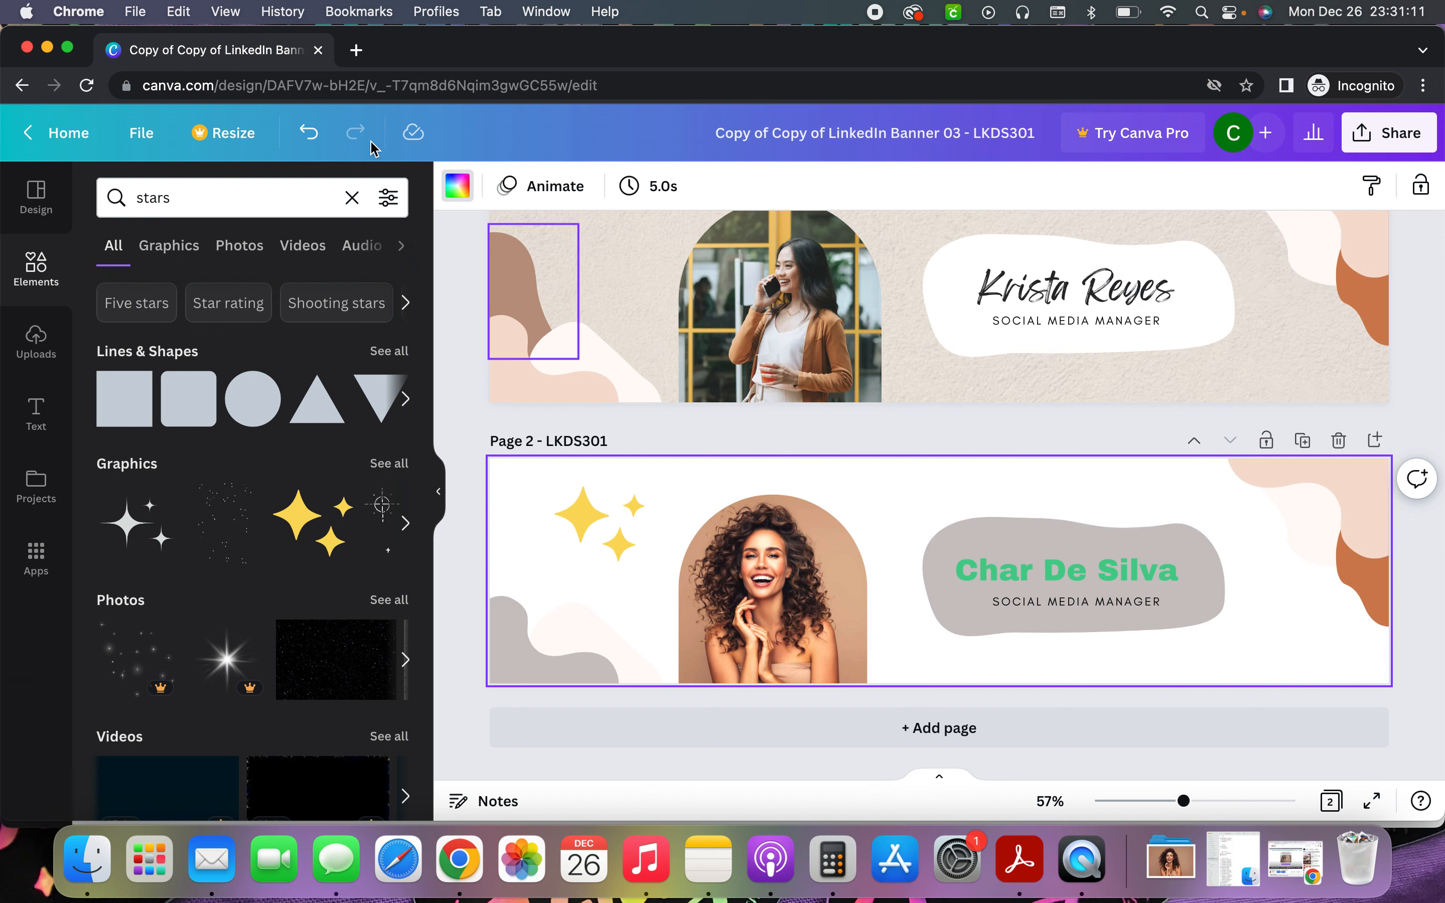
left_click(458, 185)
left_click(295, 297)
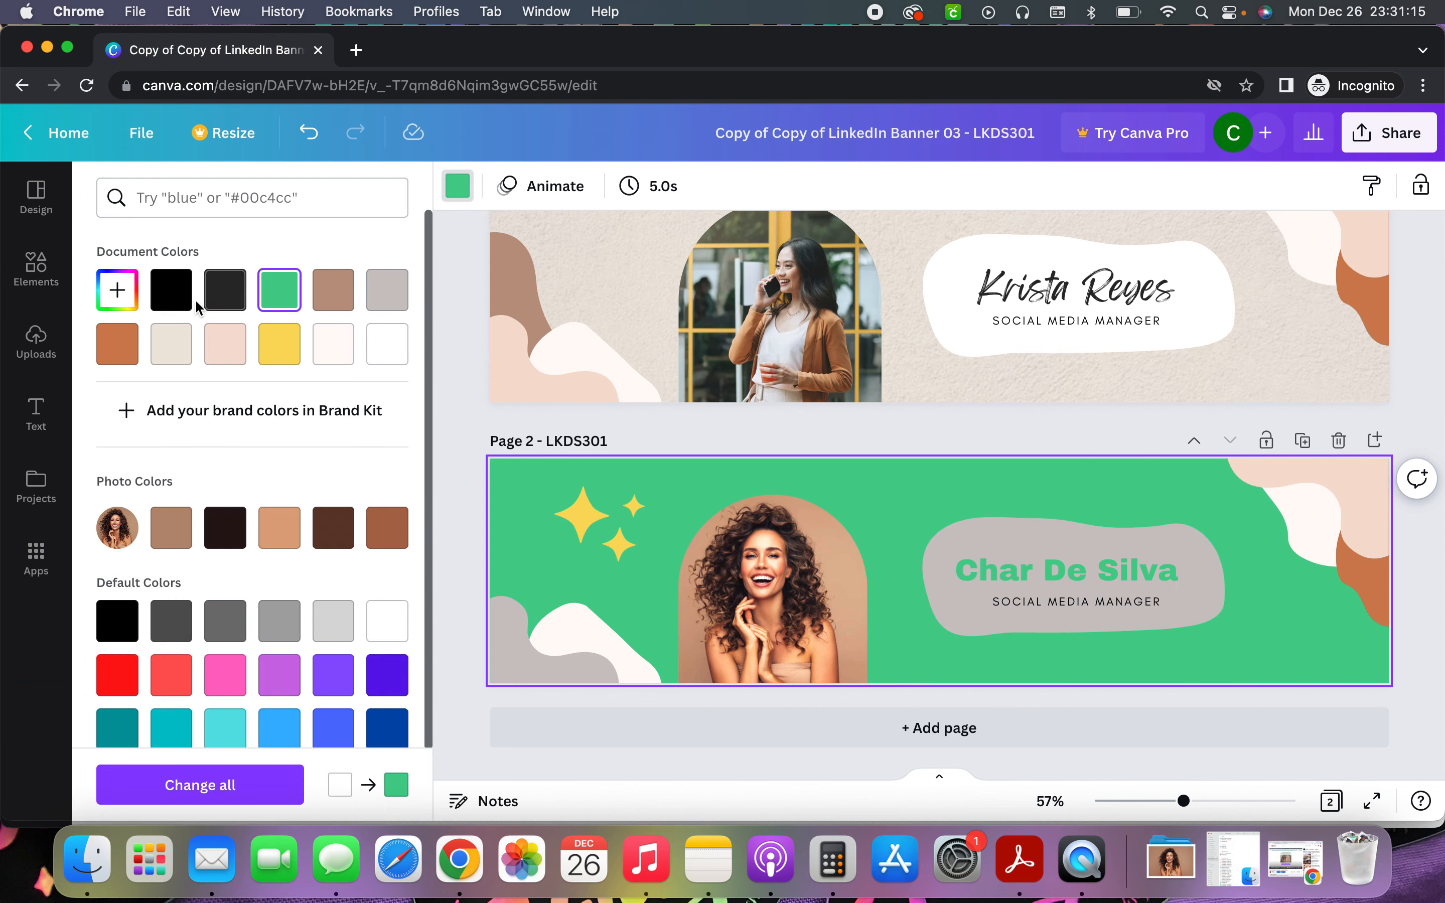
left_click(170, 290)
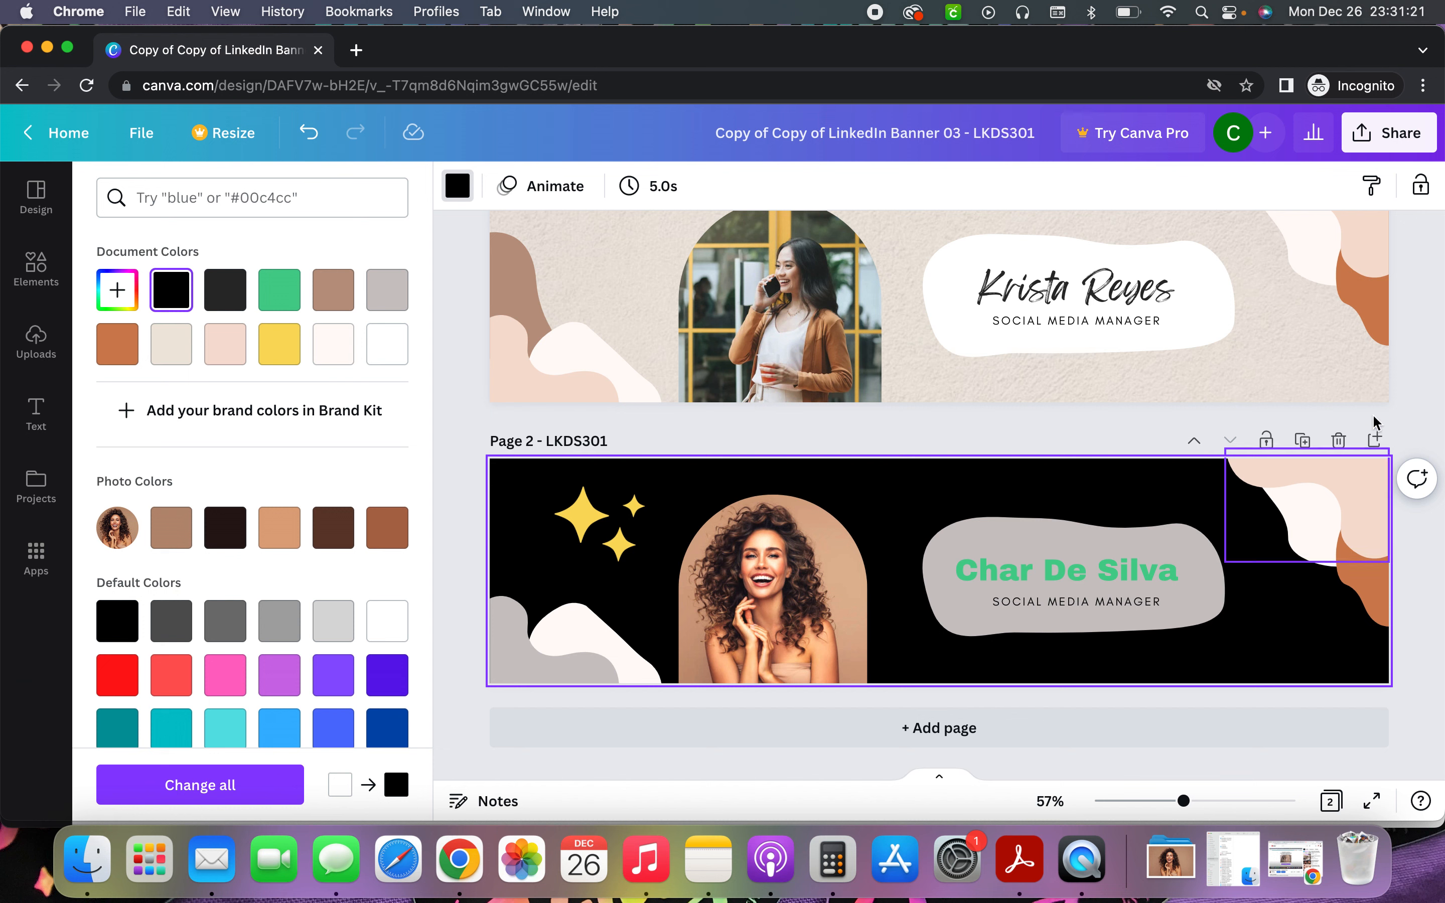
Download only page 2 of the banner as a 1,584 × 396 px PNG
left_click(1398, 137)
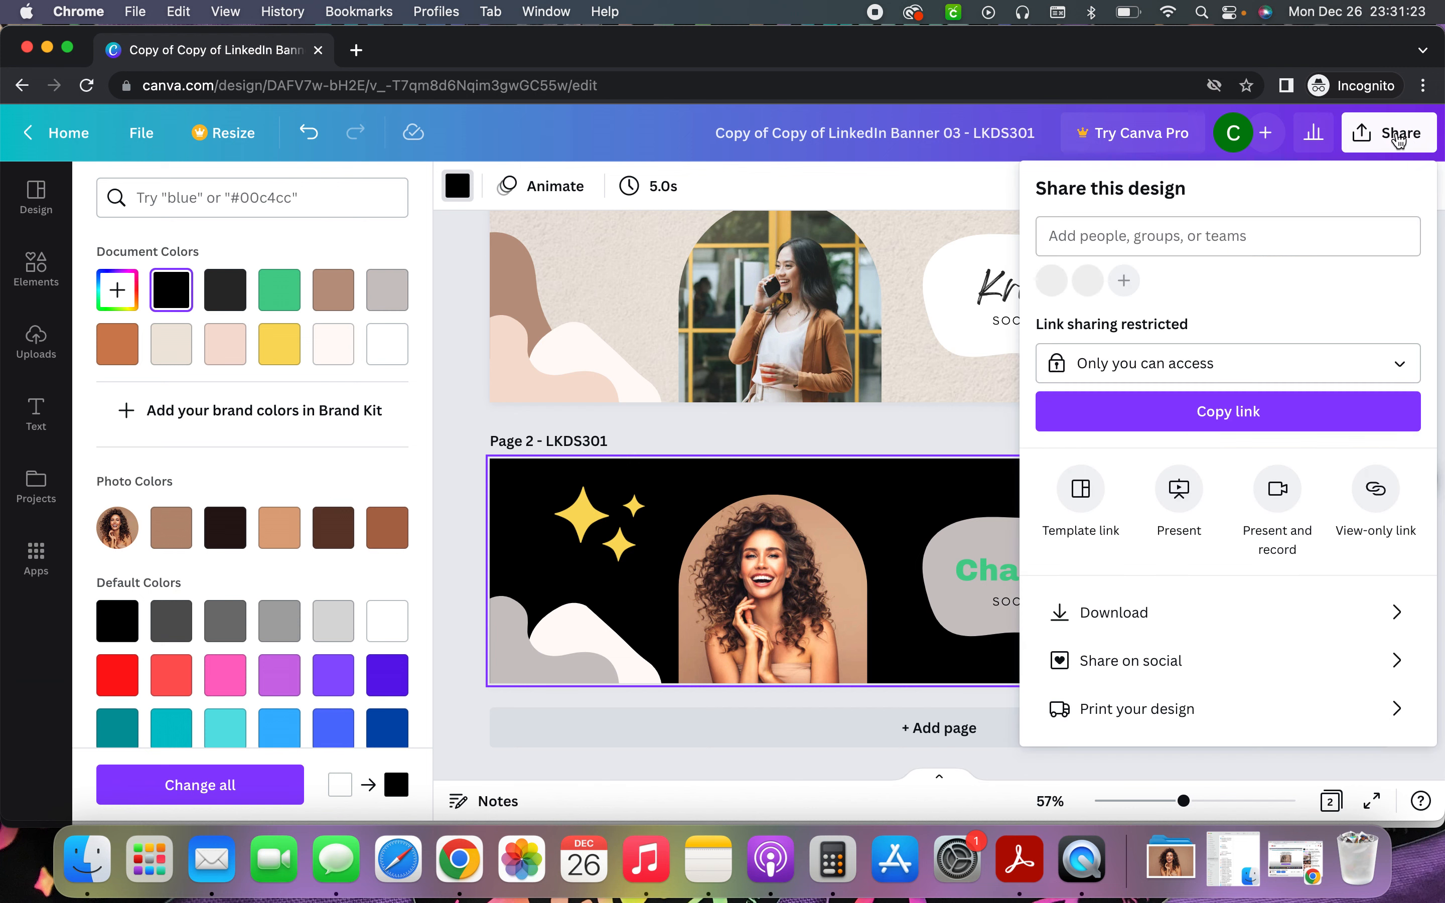
left_click(1301, 609)
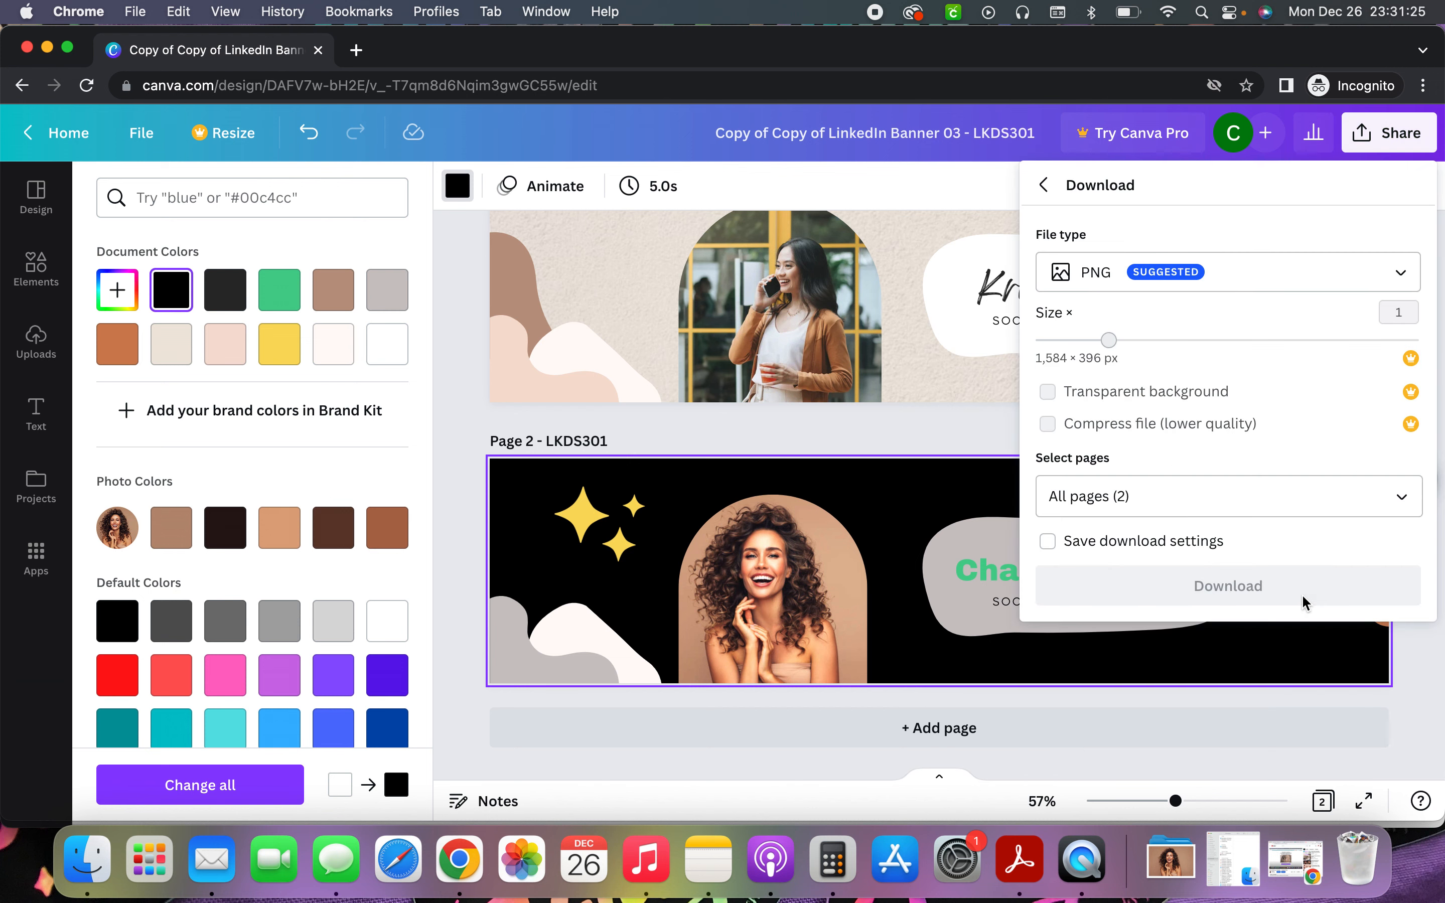
left_click(1402, 276)
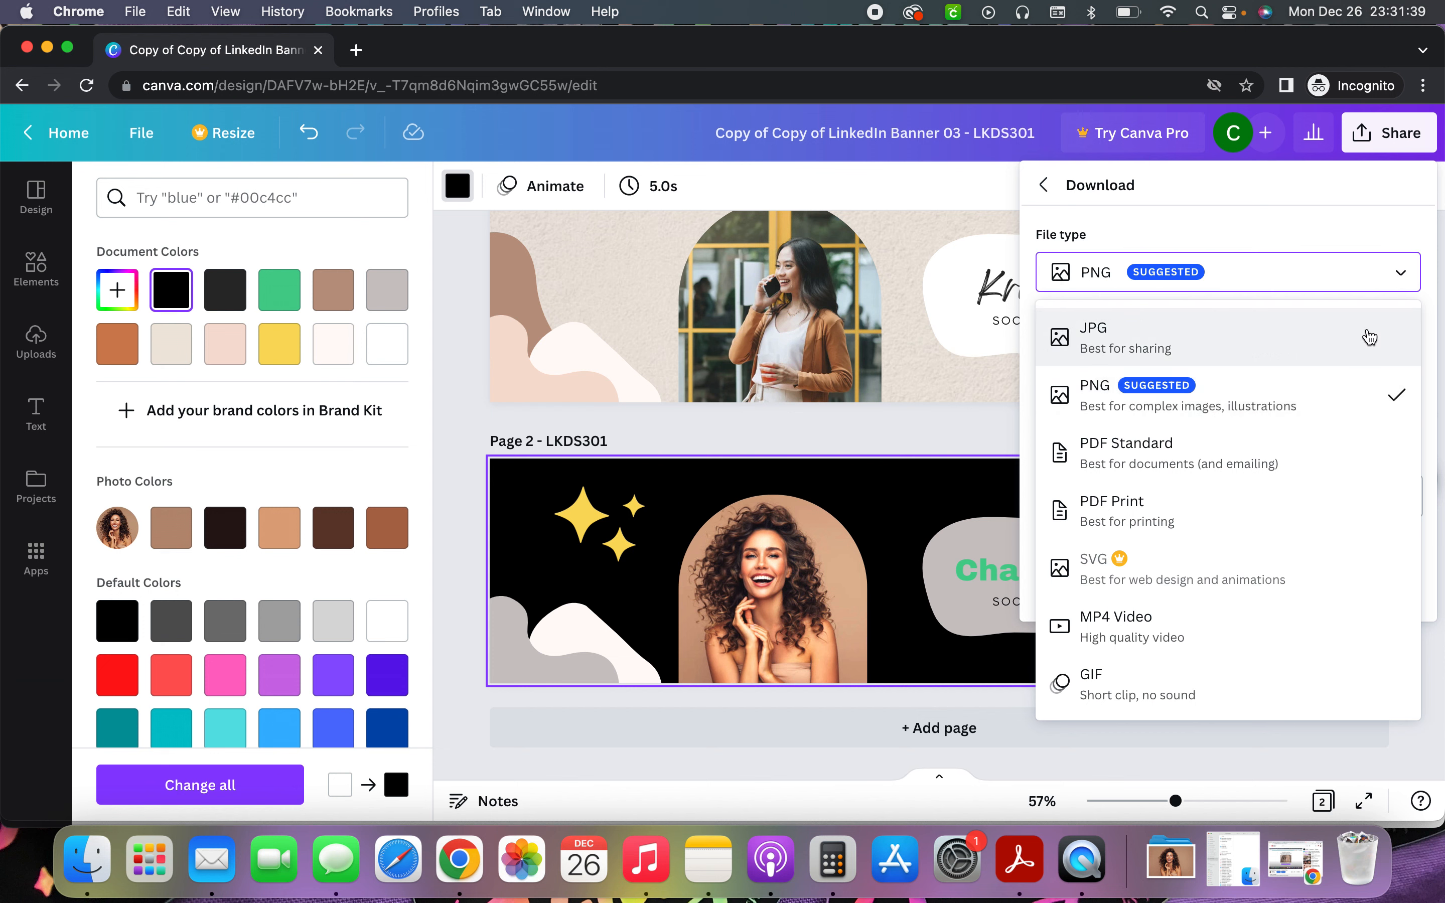
left_click(1397, 392)
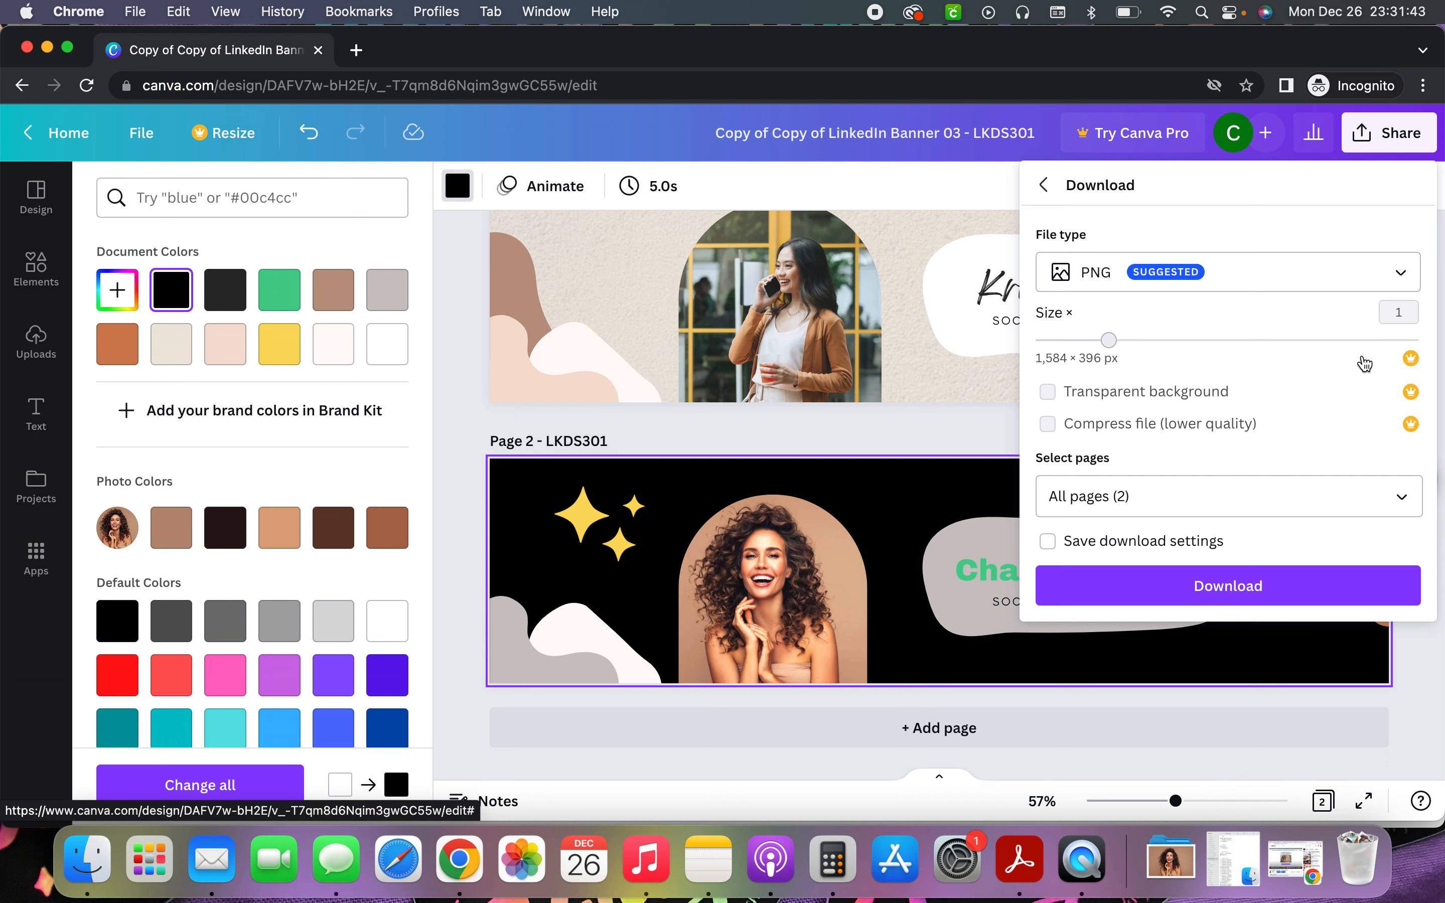
left_click(1404, 498)
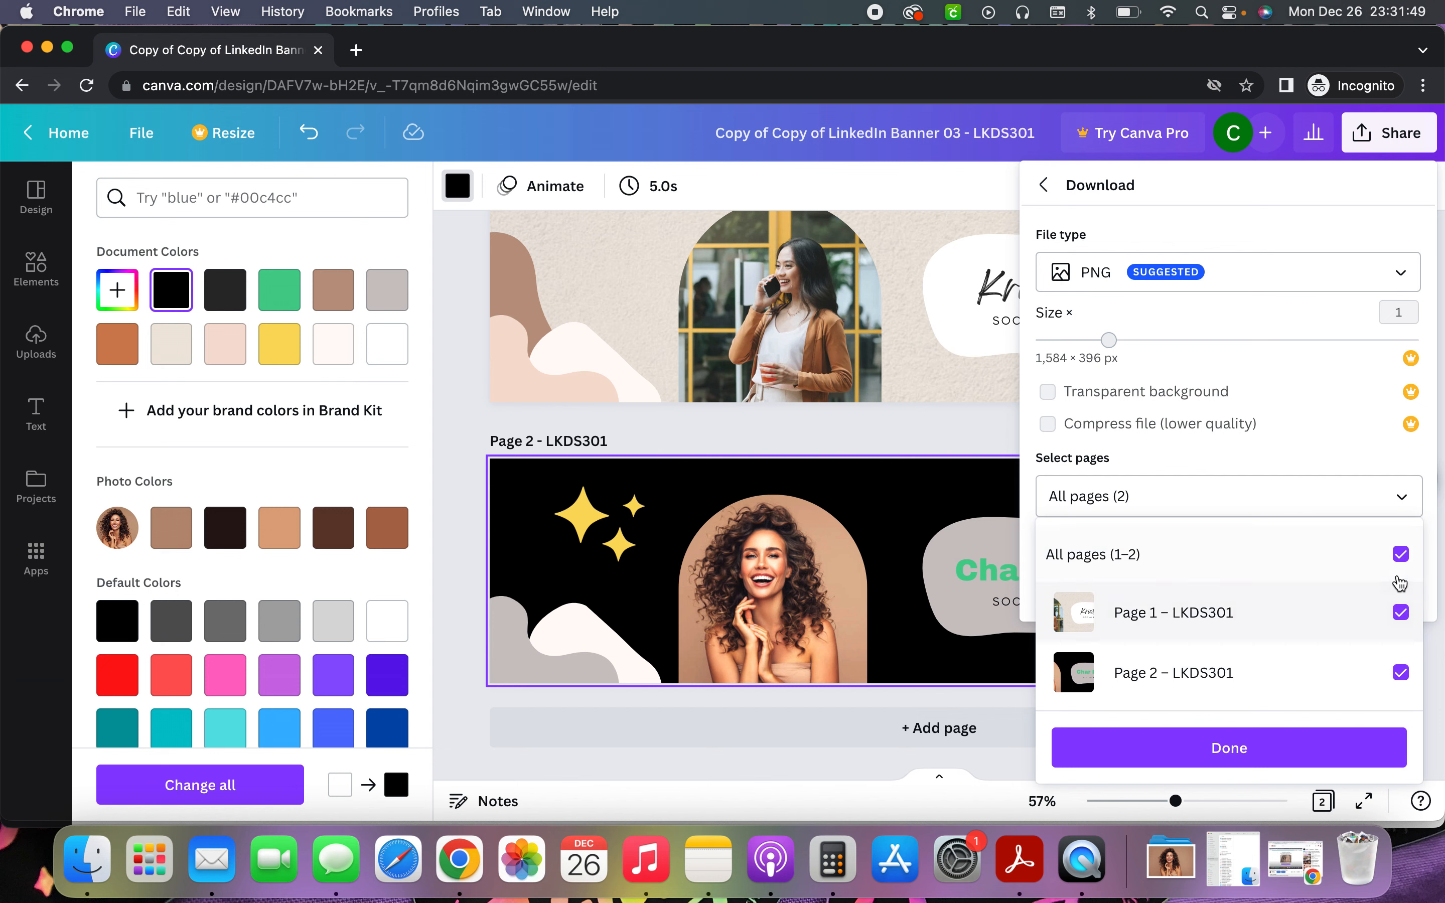
left_click(1400, 554)
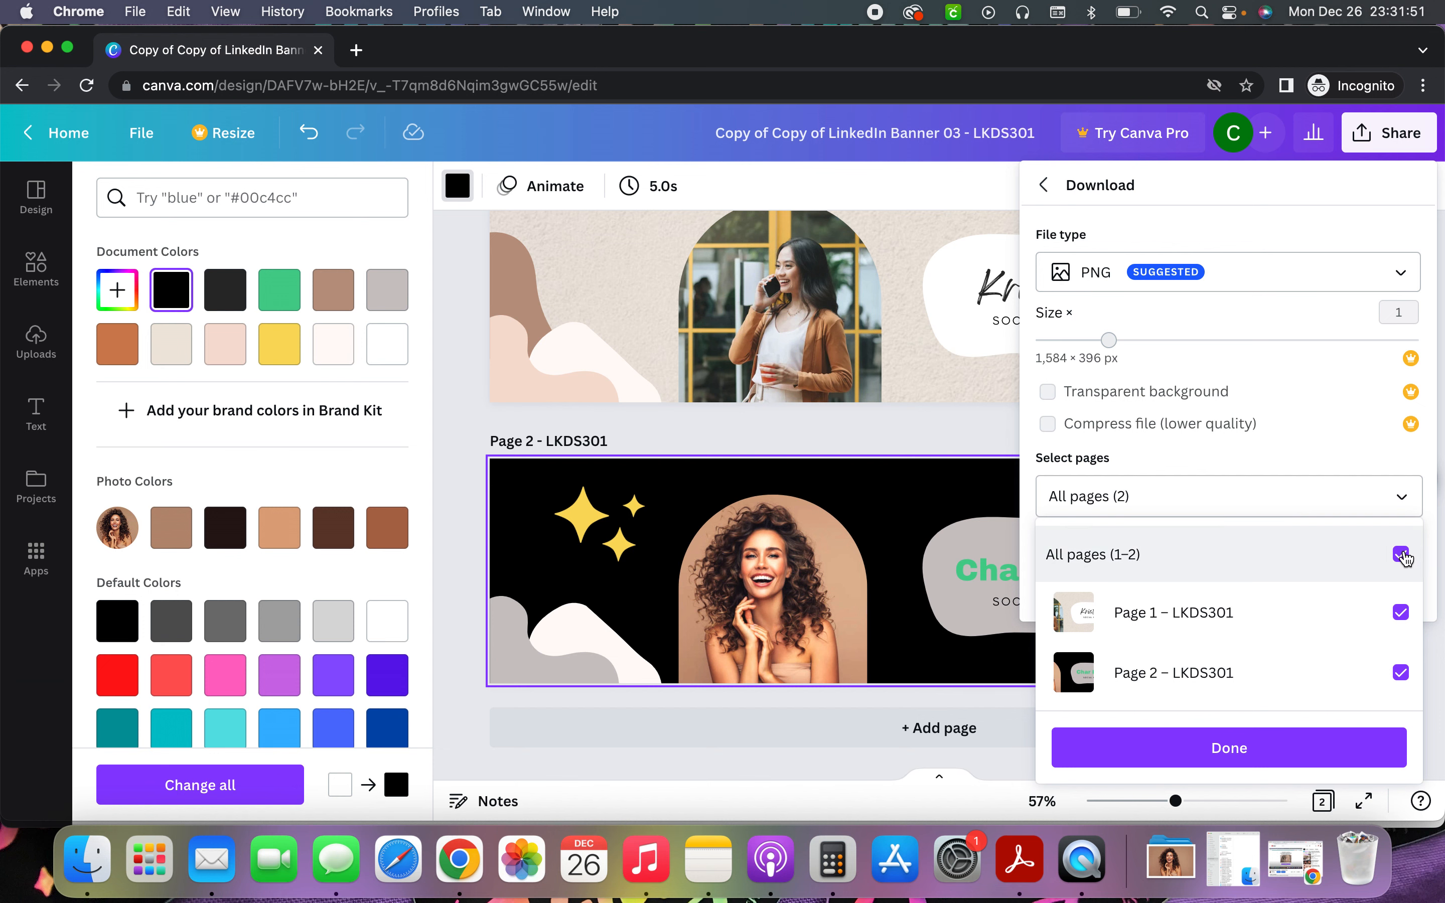
left_click(1400, 672)
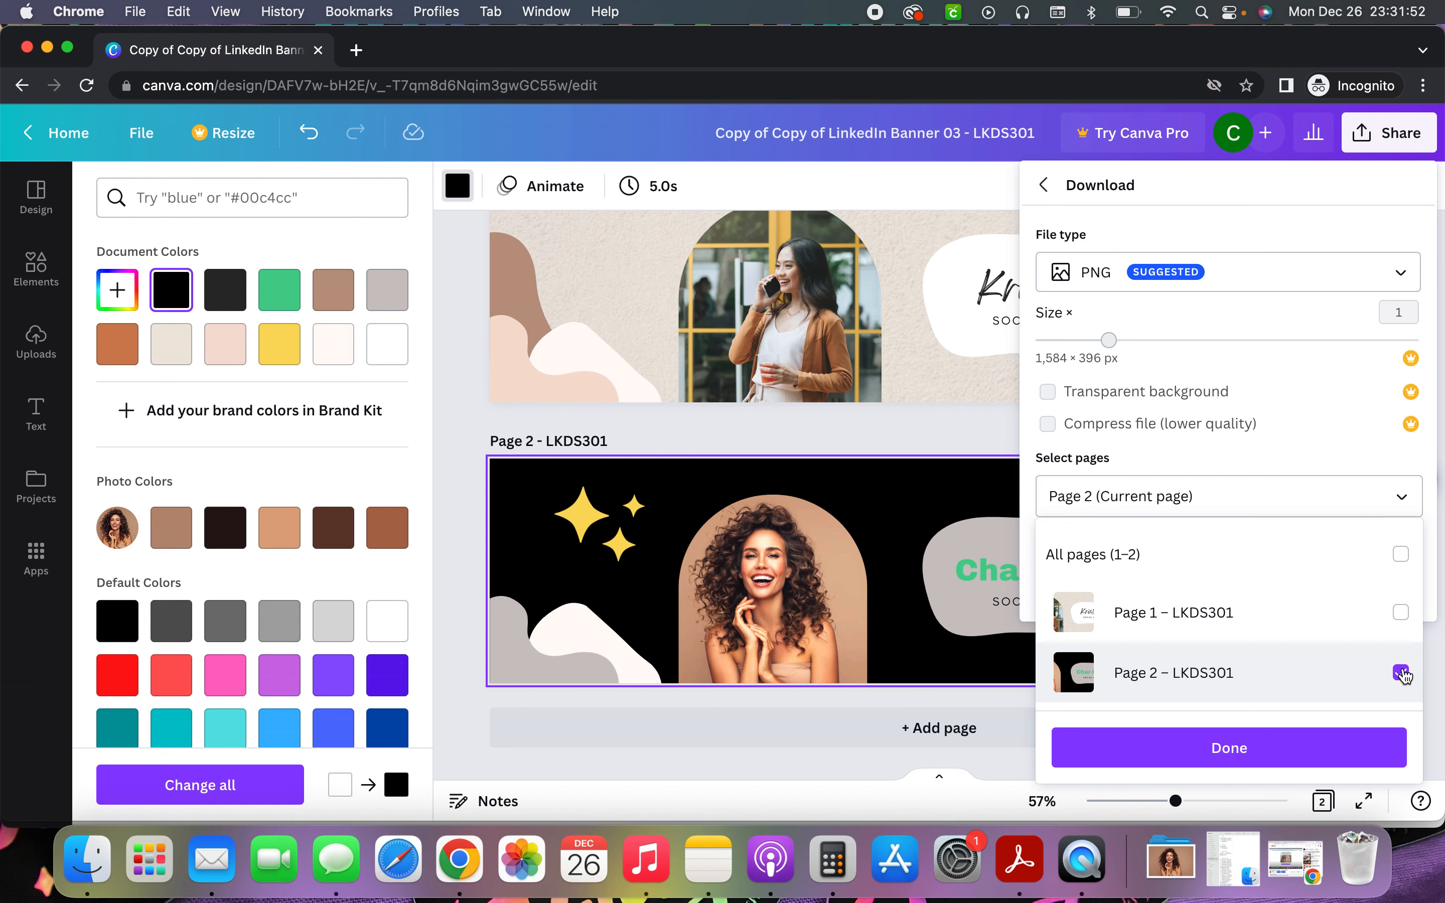
left_click(1240, 756)
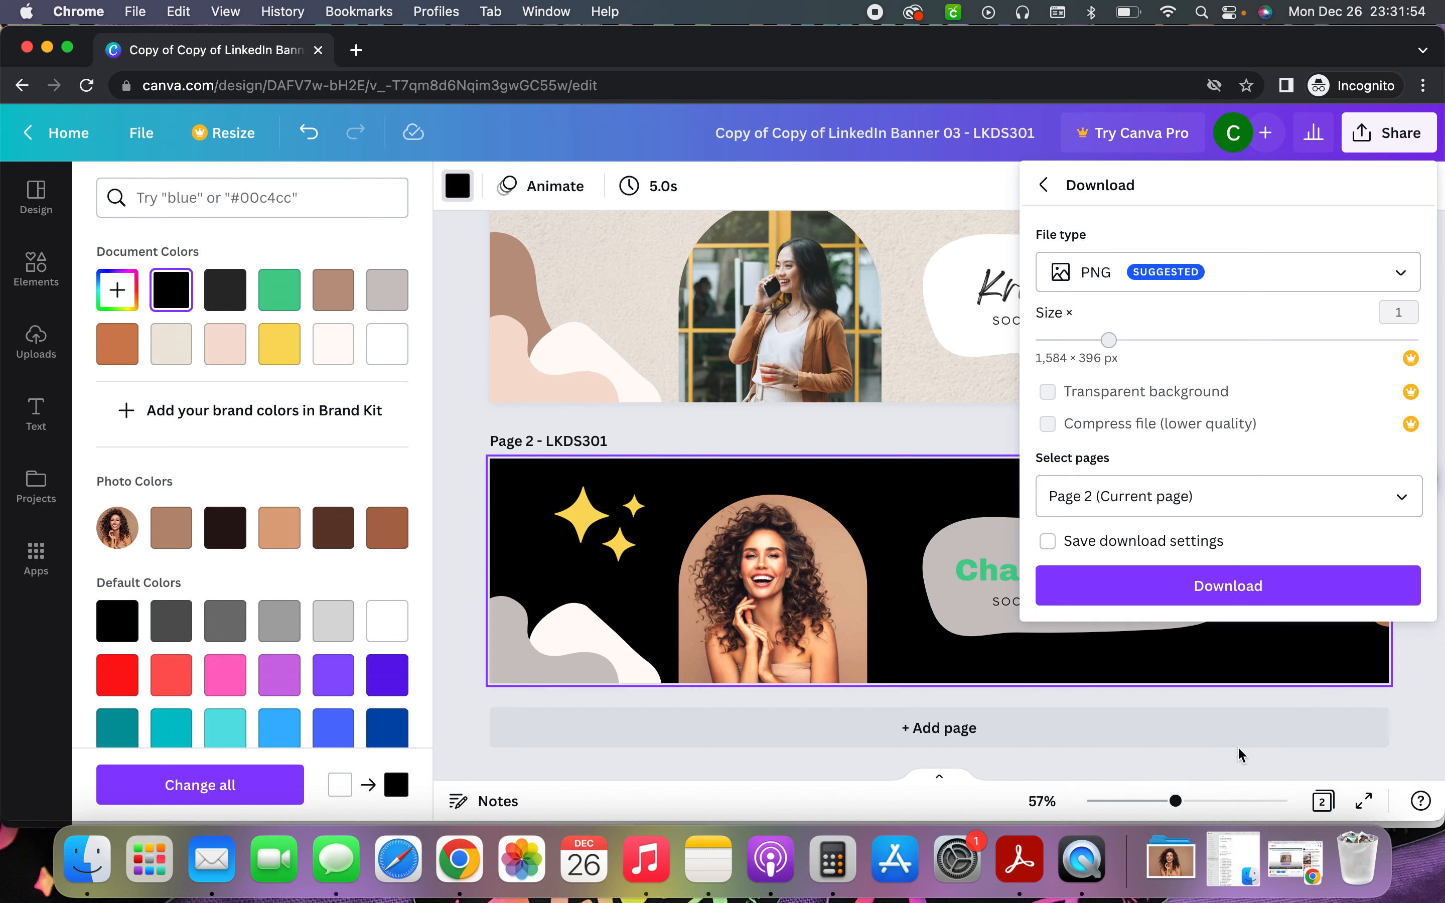
left_click(1259, 587)
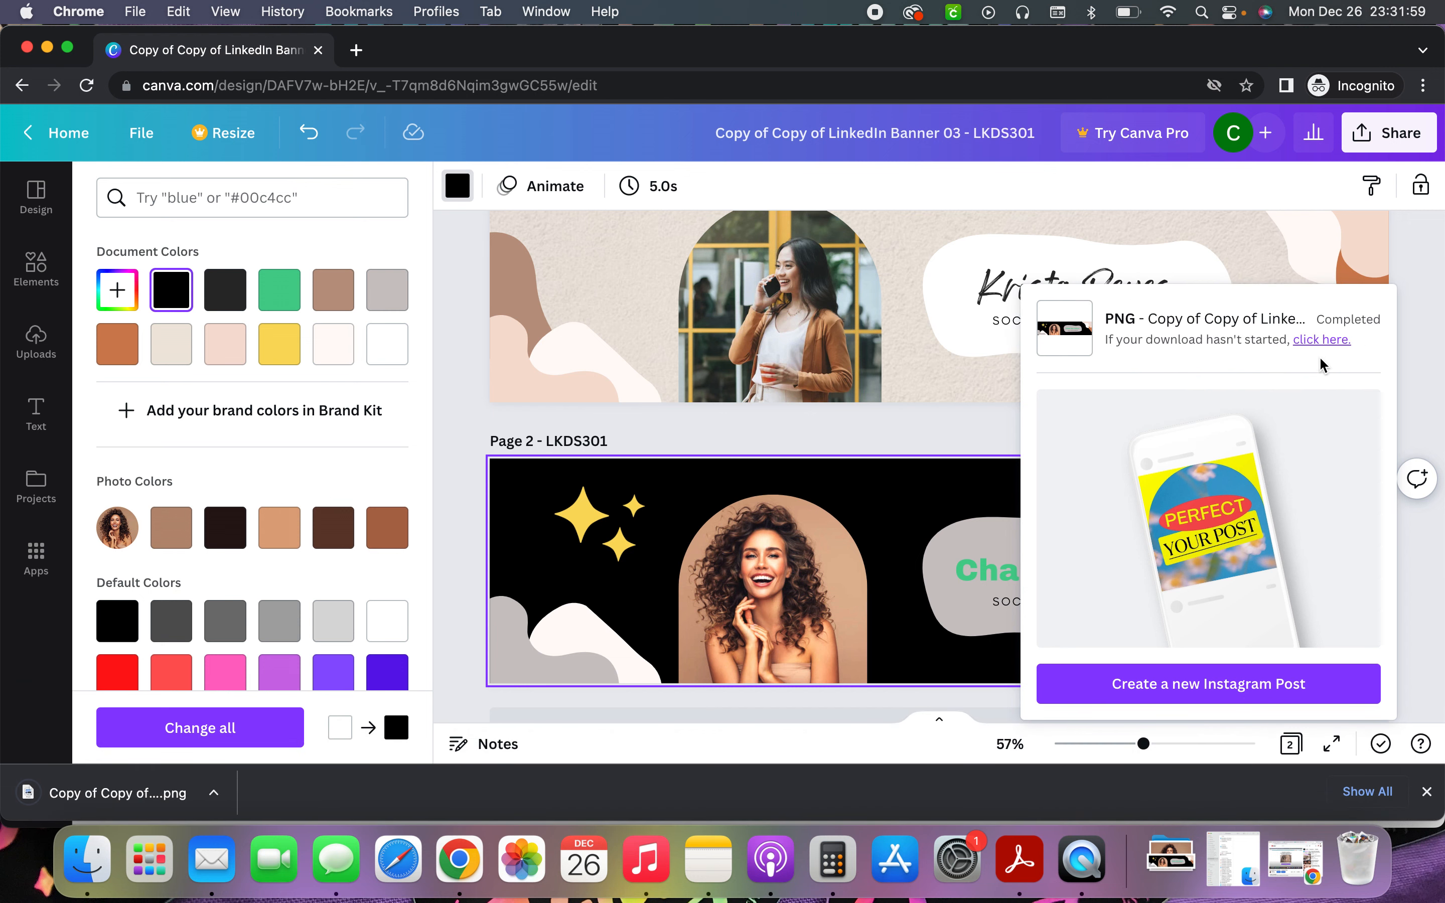
Preview the 200 KB 'Copy of Copy of LinkedIn Banner 03 - LKDS301.png' in Downloads with Quick Look
left_click(88, 860)
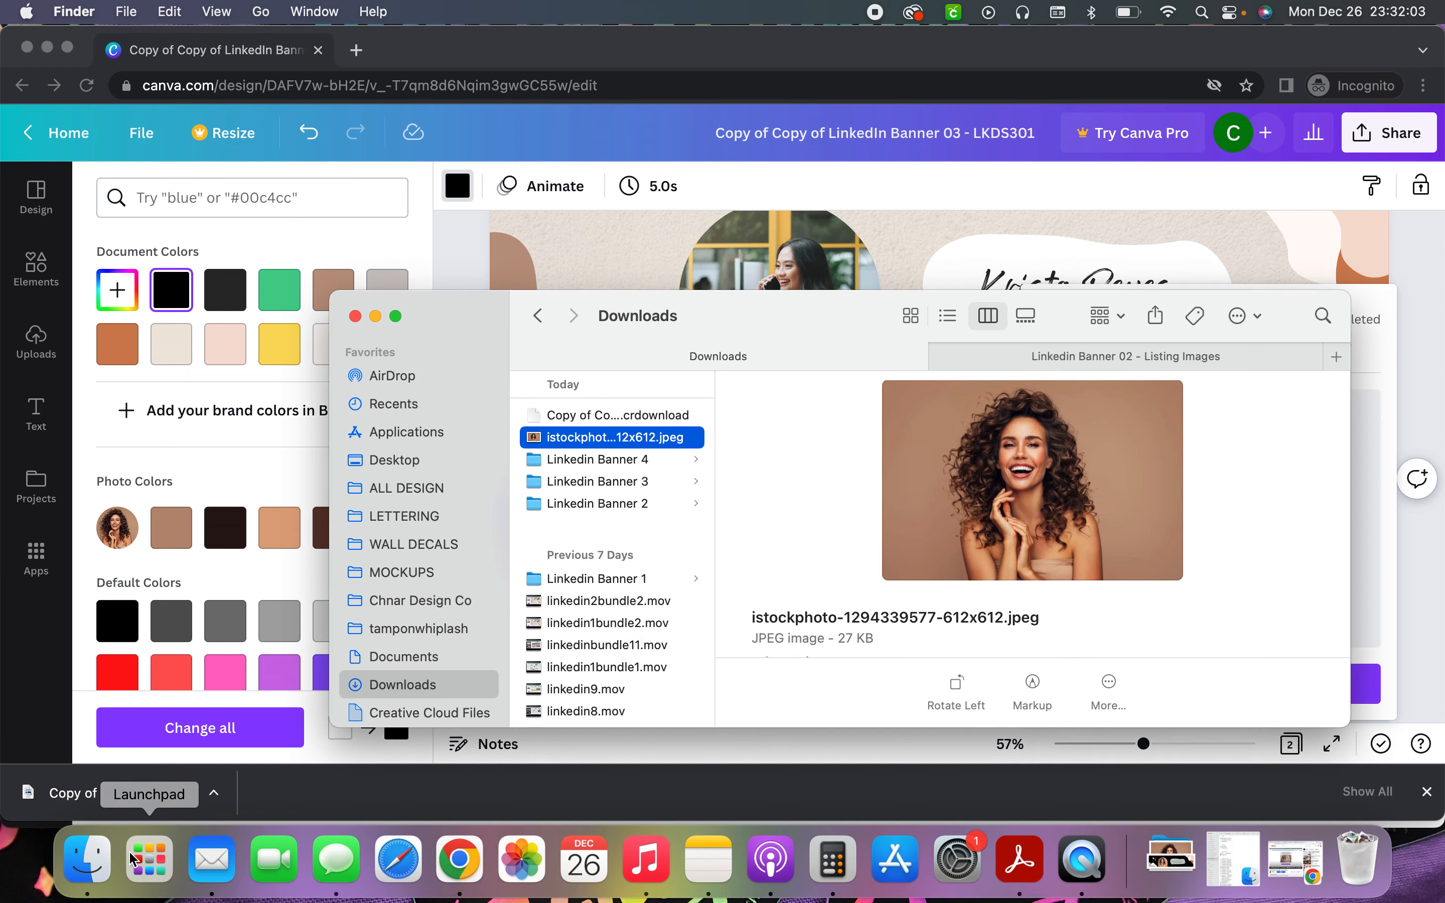
left_click(657, 416)
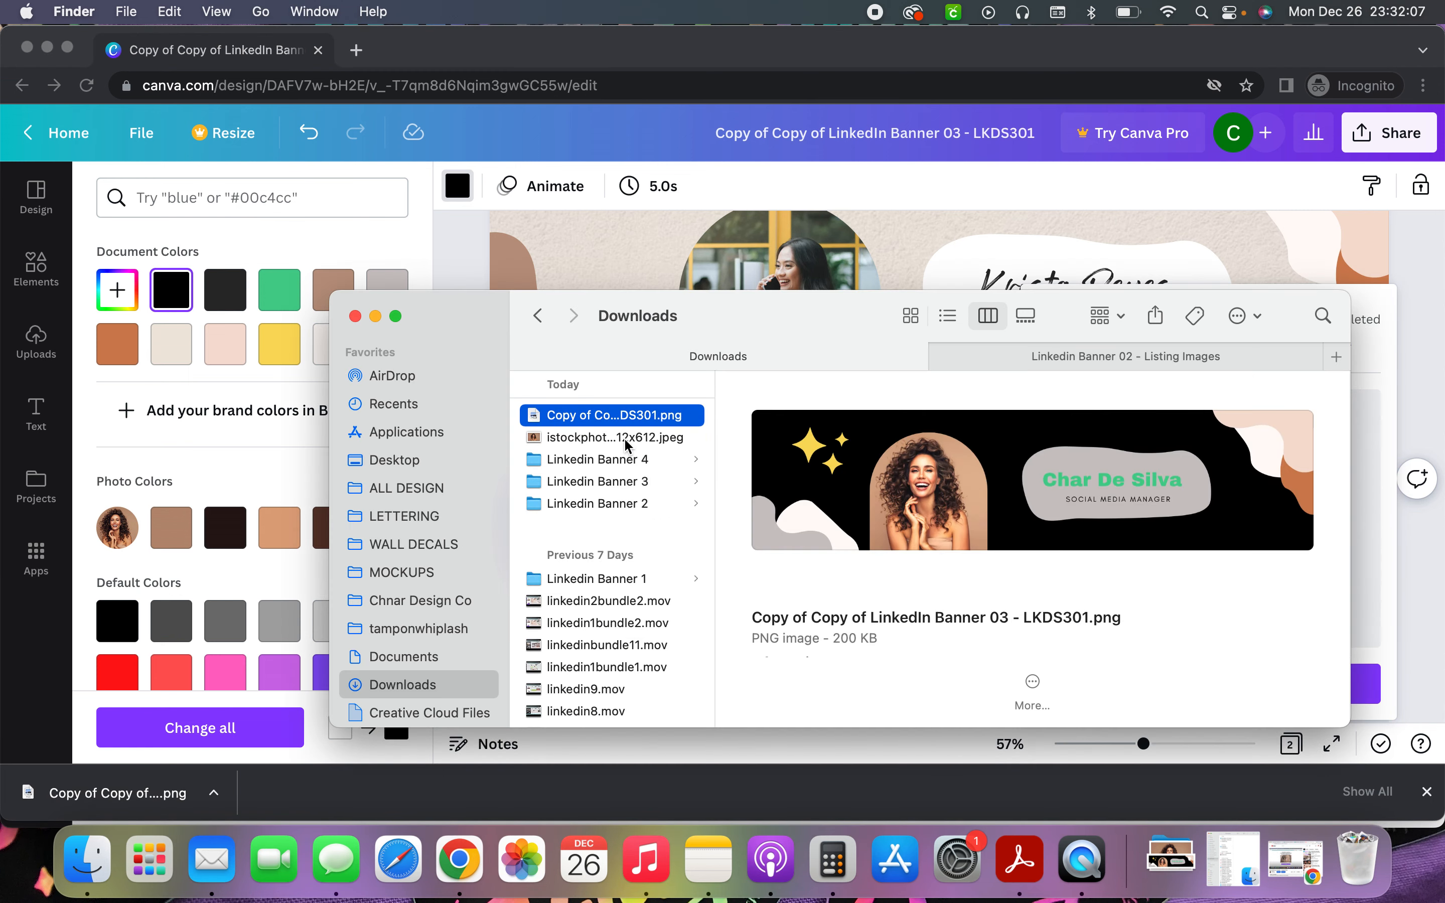
key("space")
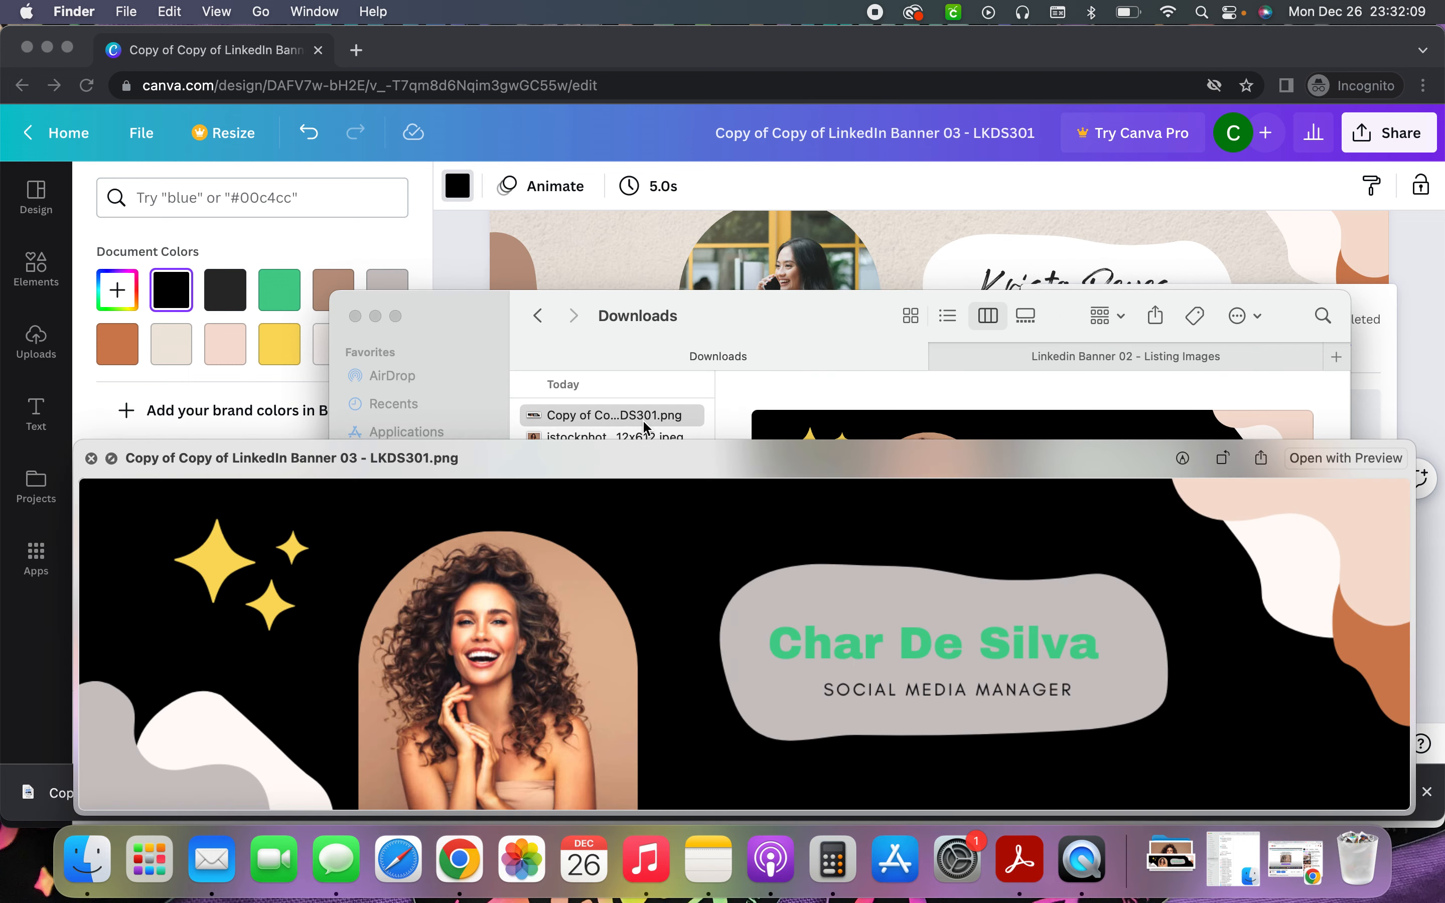
key("space")
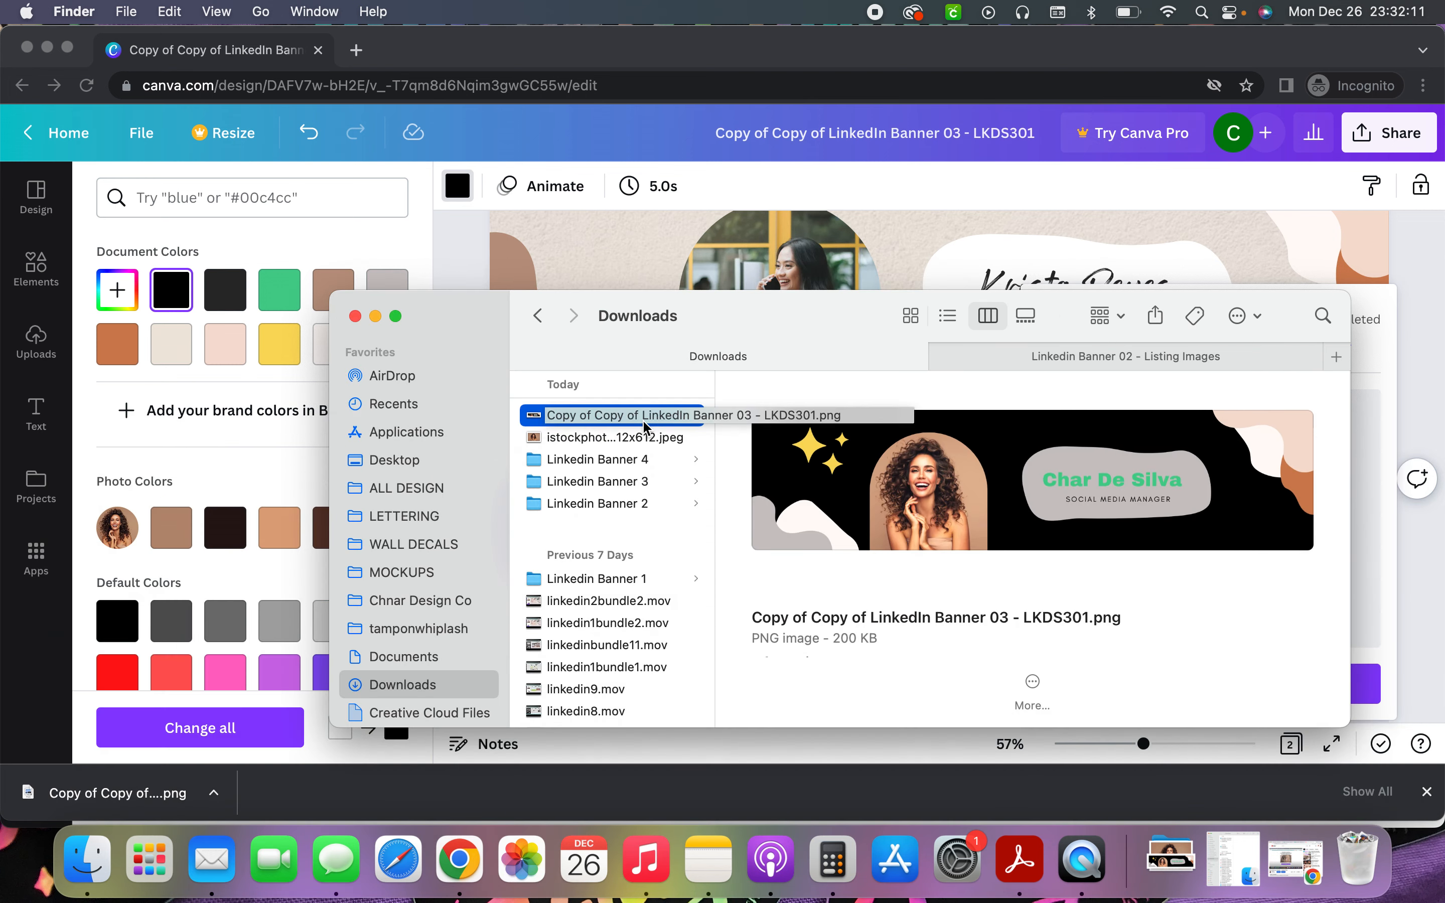